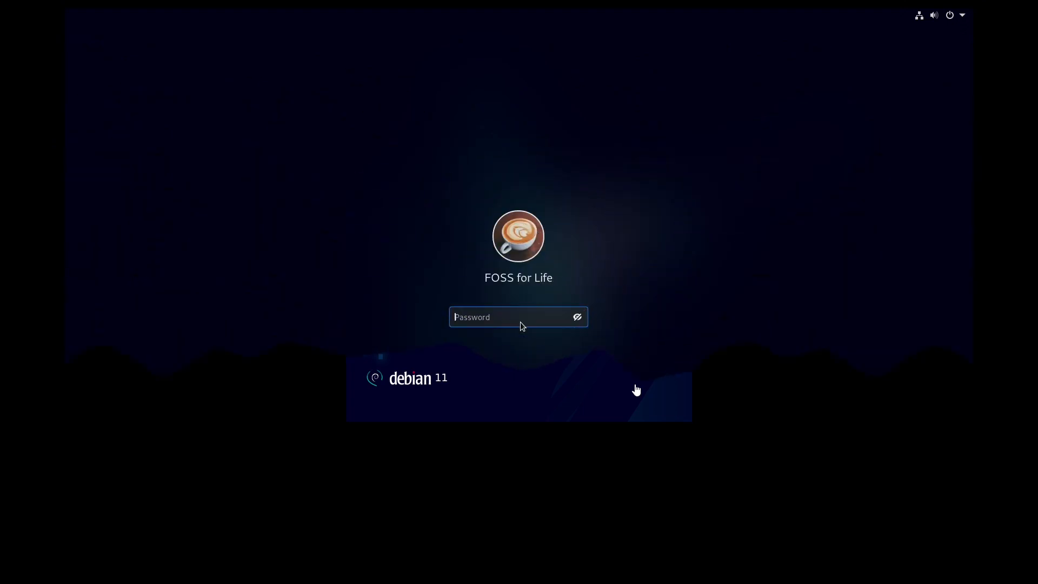
Step: Log in to the Debian 11 GNOME desktop by entering the account password
{"action": "type", "text": "••••"}
{"action": "key", "text": "Return"}
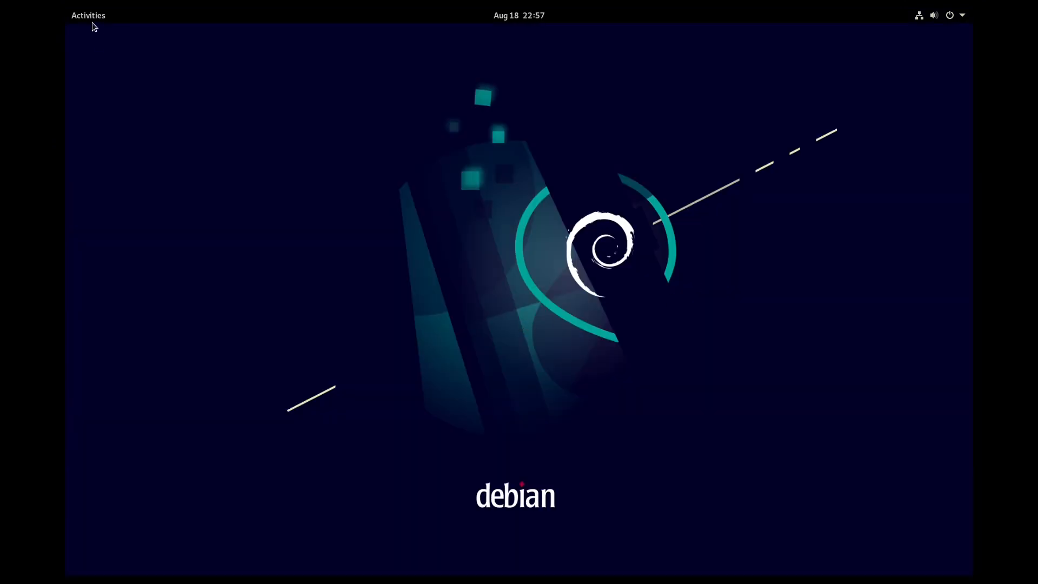
{"action": "left_click", "coordinate": [89, 16]}
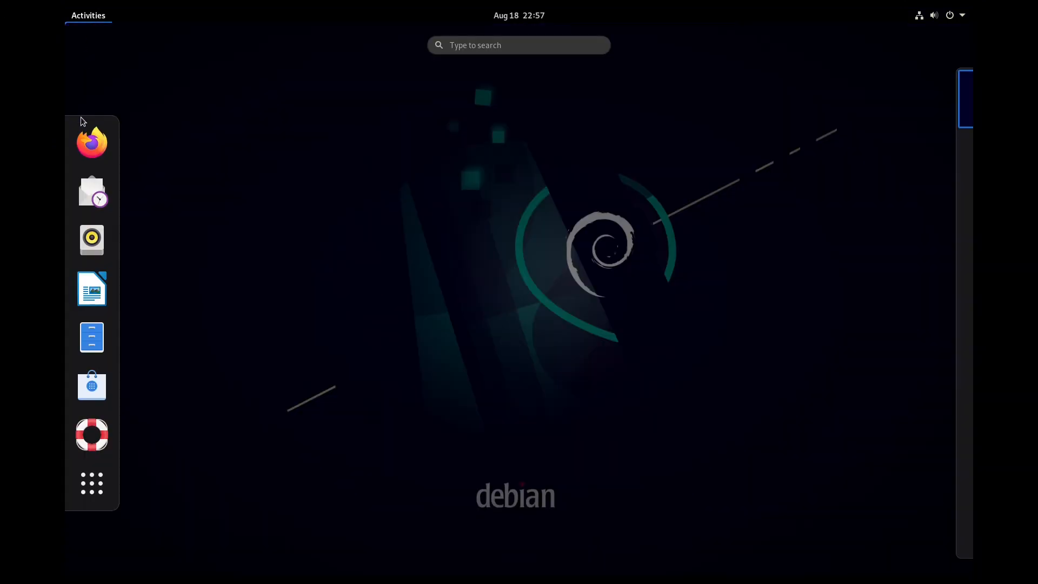
{"action": "left_click", "coordinate": [106, 485]}
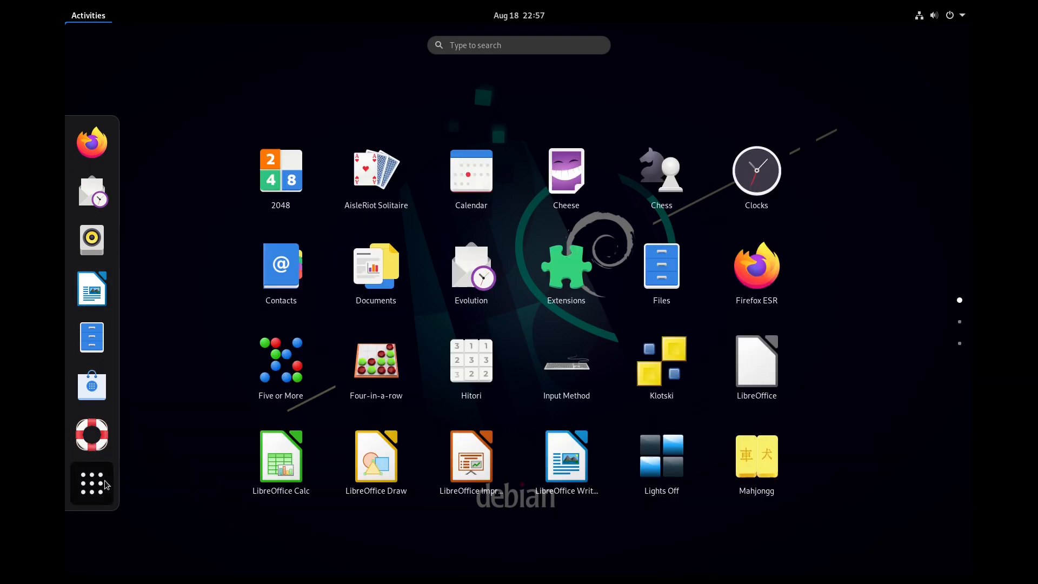
{"action": "scroll", "coordinate": [856, 402], "scroll_direction": "down", "scroll_amount": 2}
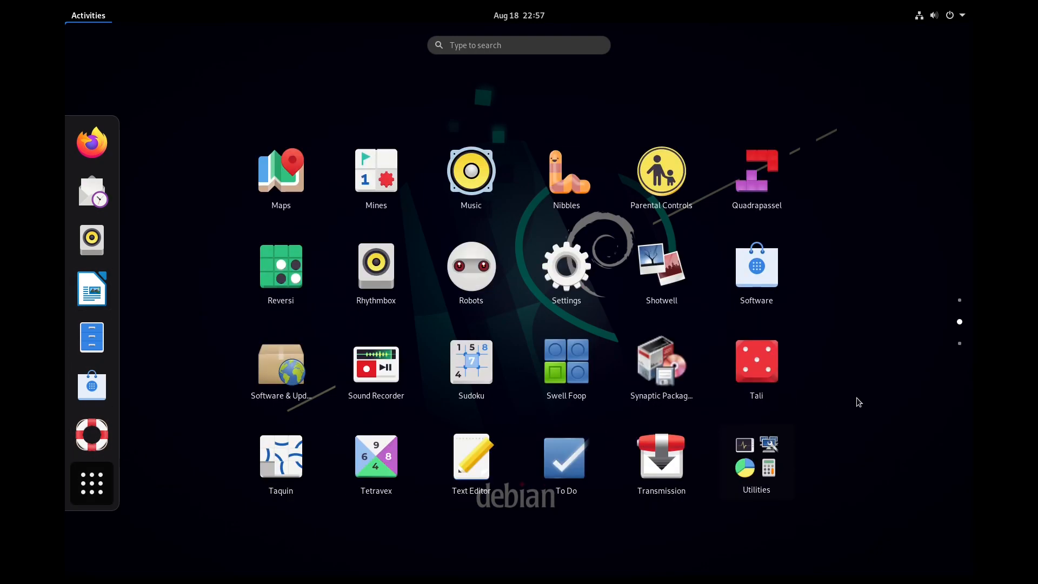
{"action": "scroll", "coordinate": [858, 401], "scroll_direction": "up", "scroll_amount": 2}
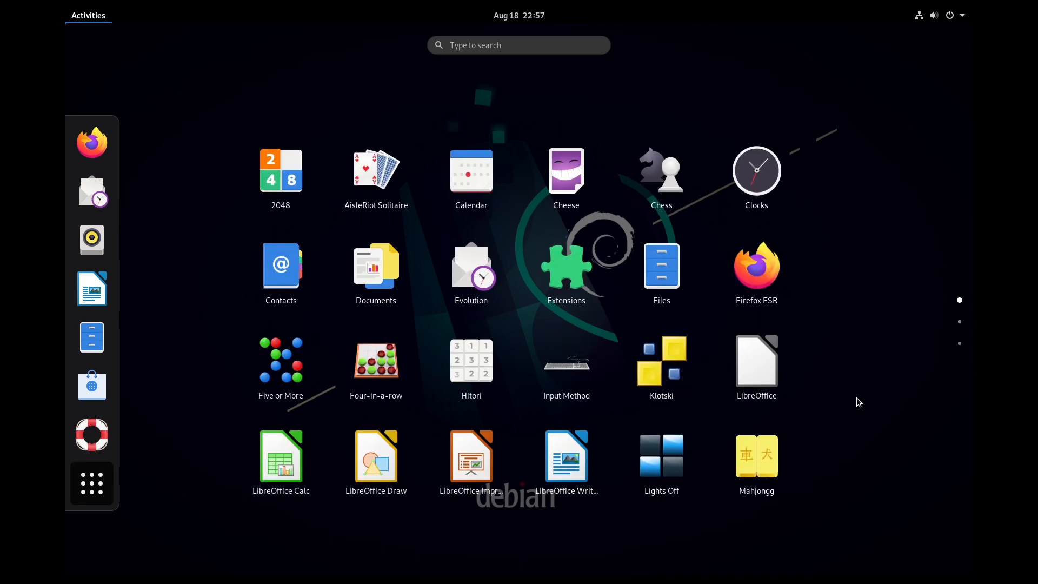
{"action": "left_click", "coordinate": [100, 496]}
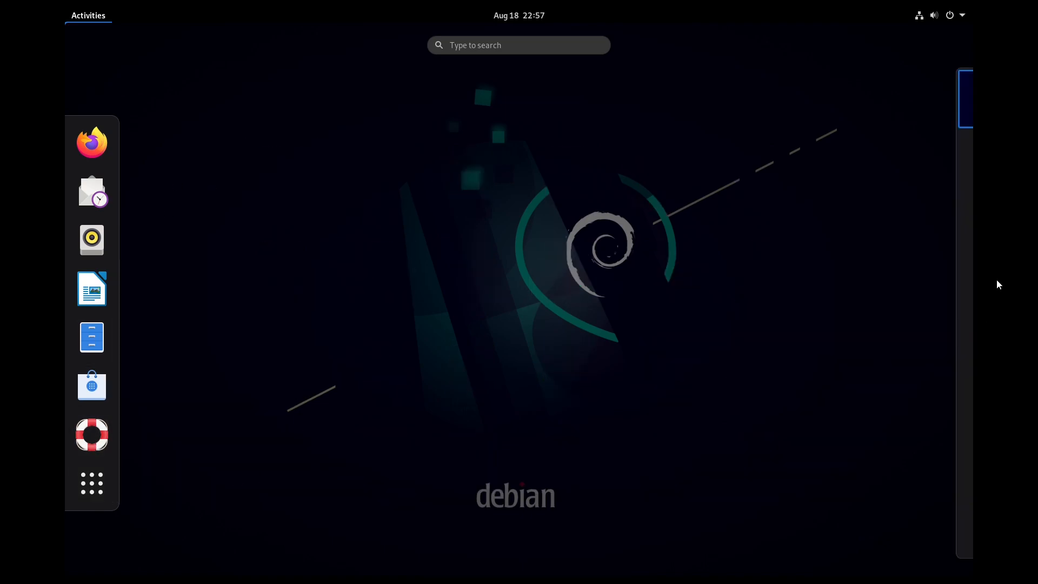
{"action": "left_click", "coordinate": [929, 121]}
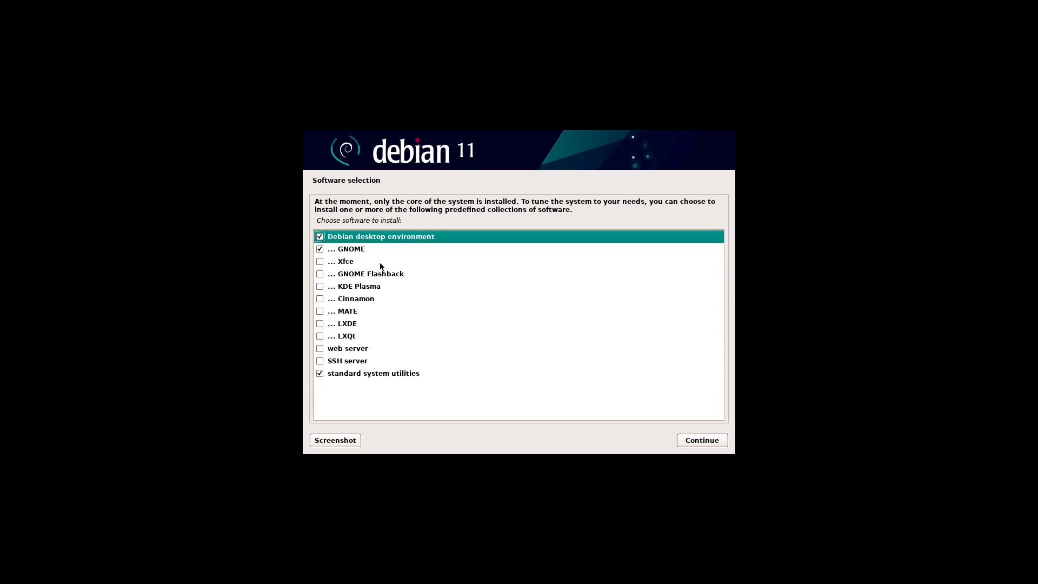
Step: Add KDE Plasma and MATE to the desktop environments selected for installation
{"action": "left_click", "coordinate": [319, 287]}
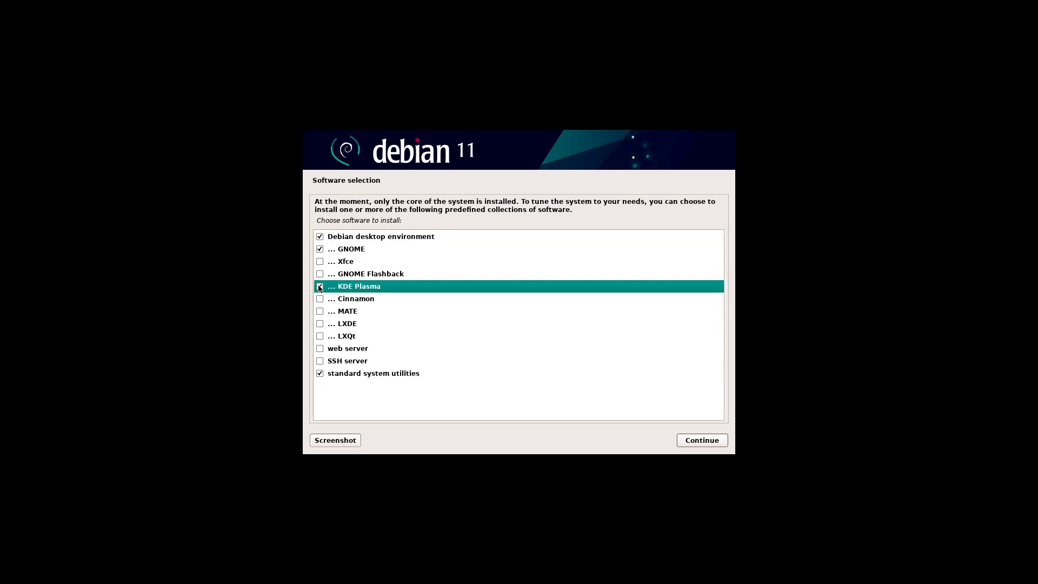
{"action": "left_click", "coordinate": [320, 312]}
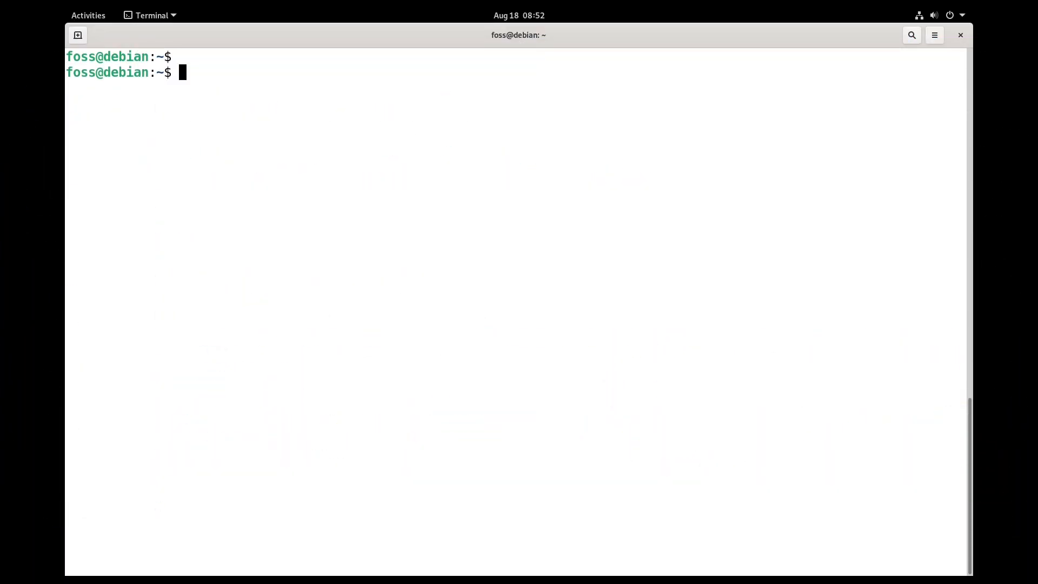
Step: Run df -T and highlight the /dev/sda1 line of the filesystem listing
{"action": "type", "text": "df -T"}
{"action": "key", "text": "Return"}
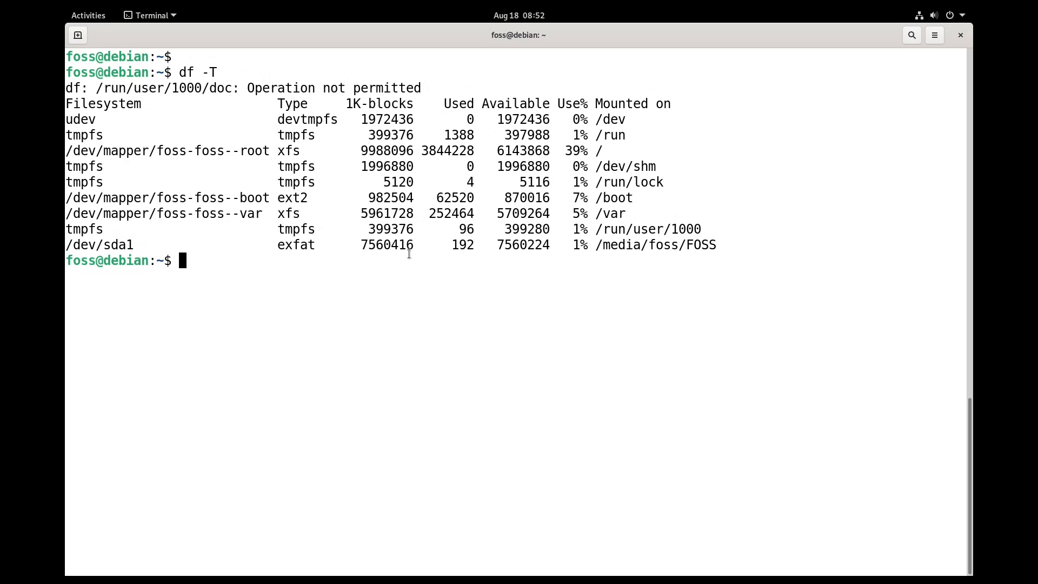
{"action": "triple_click", "coordinate": [398, 248]}
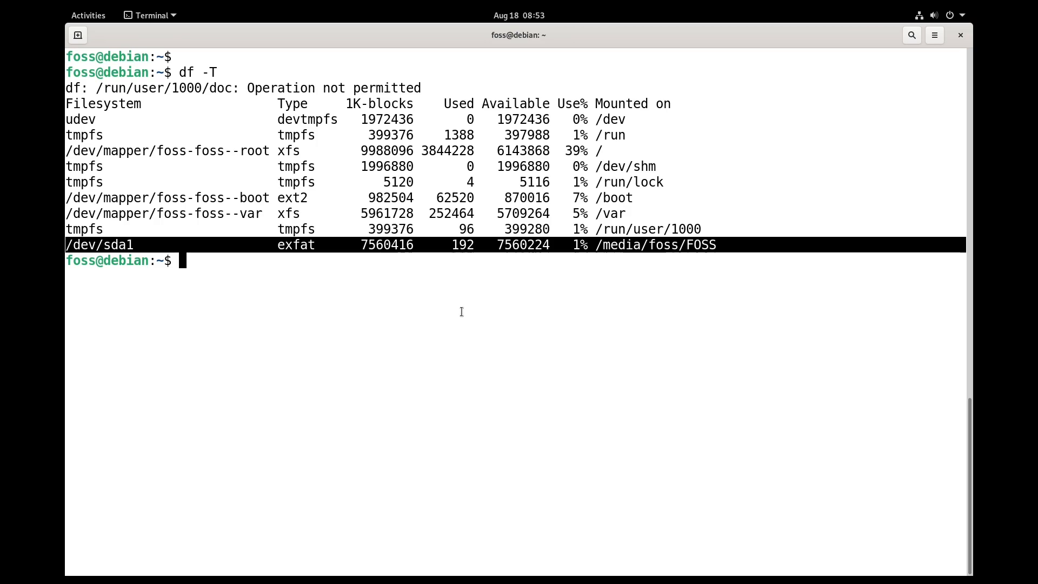
{"action": "left_click", "coordinate": [511, 412]}
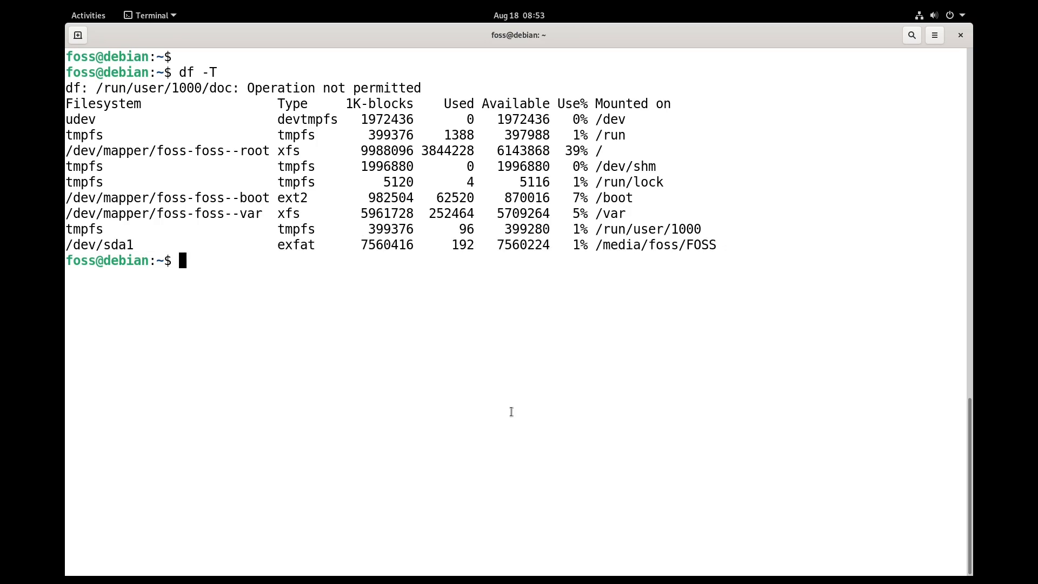
{"action": "key", "text": "Return"}
Step: Run lsblk and highlight the sda1 line in the block device list
{"action": "type", "text": "lsblk"}
{"action": "key", "text": "Return"}
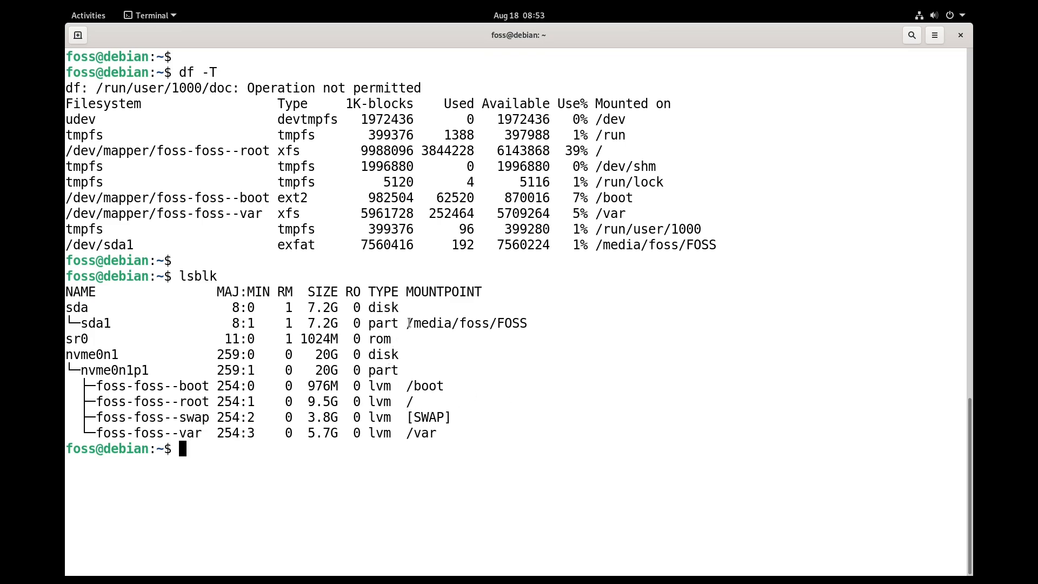
{"action": "triple_click", "coordinate": [433, 327]}
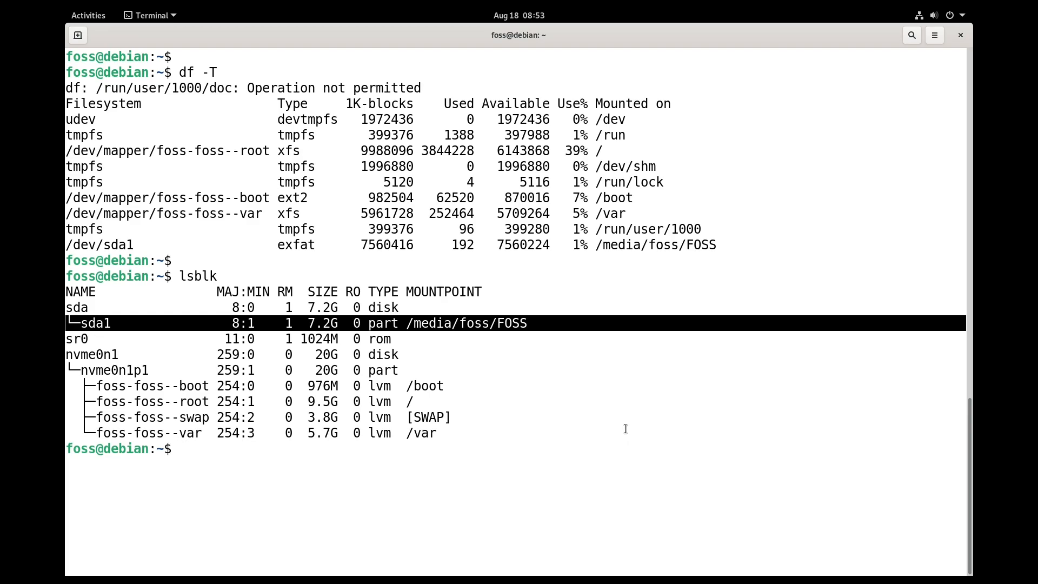
{"action": "left_click", "coordinate": [642, 491]}
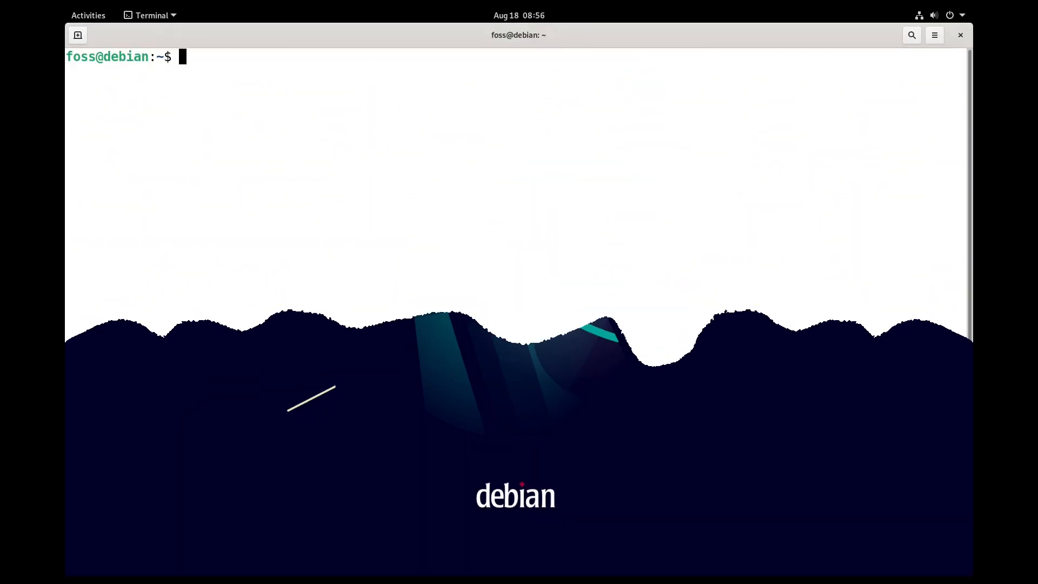
Step: Run uname -a and uname -r to show kernel release 5.10.0-8-amd64
{"action": "type", "text": "unam"}
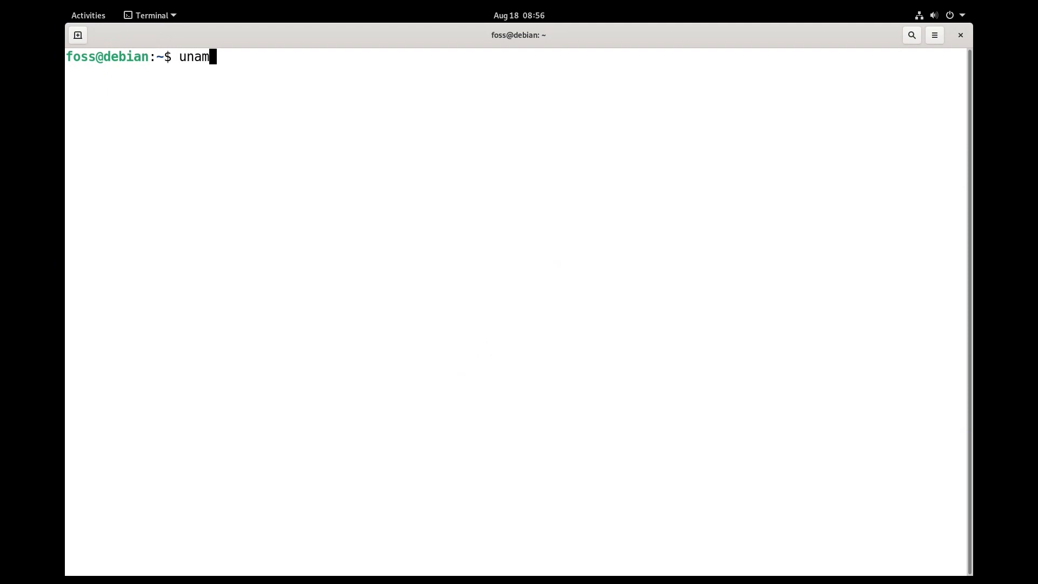
{"action": "type", "text": "e -a"}
{"action": "key", "text": "Return"}
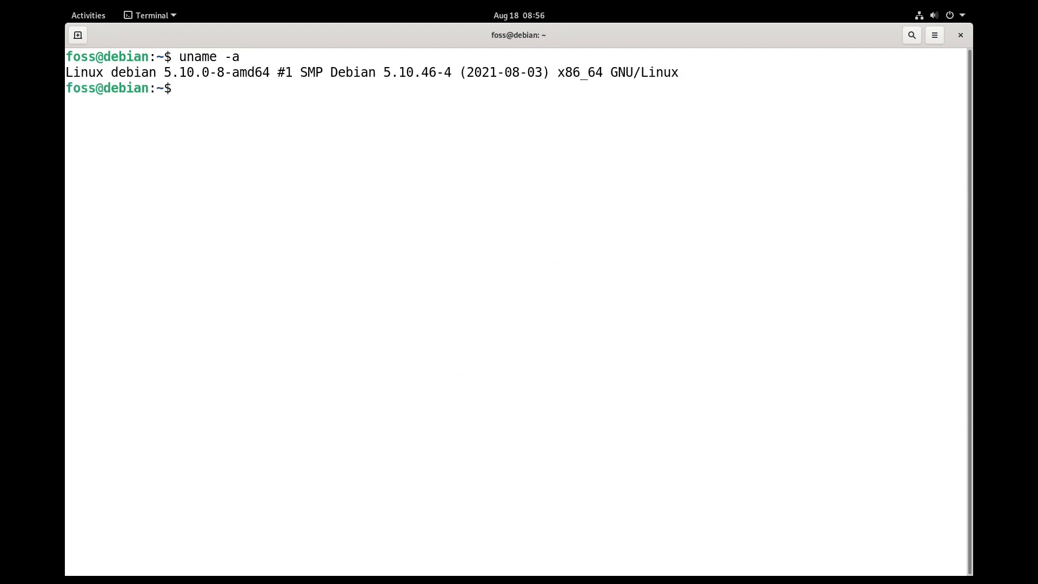
{"action": "key", "text": "Return"}
{"action": "type", "text": "uname "}
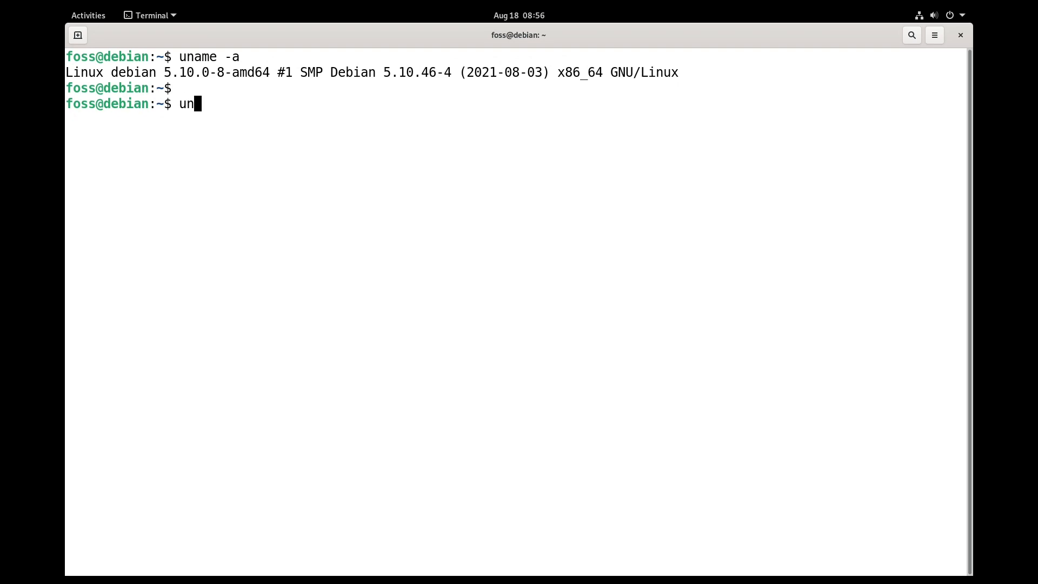
{"action": "type", "text": "-r"}
{"action": "key", "text": "Return"}
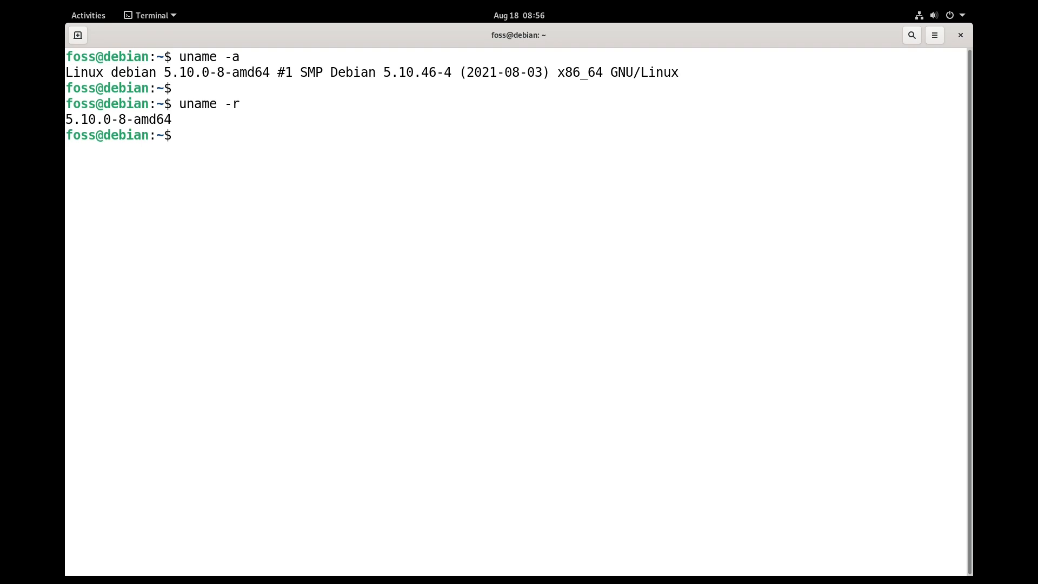
{"action": "key", "text": "Return"}
{"action": "key", "text": "Return"}
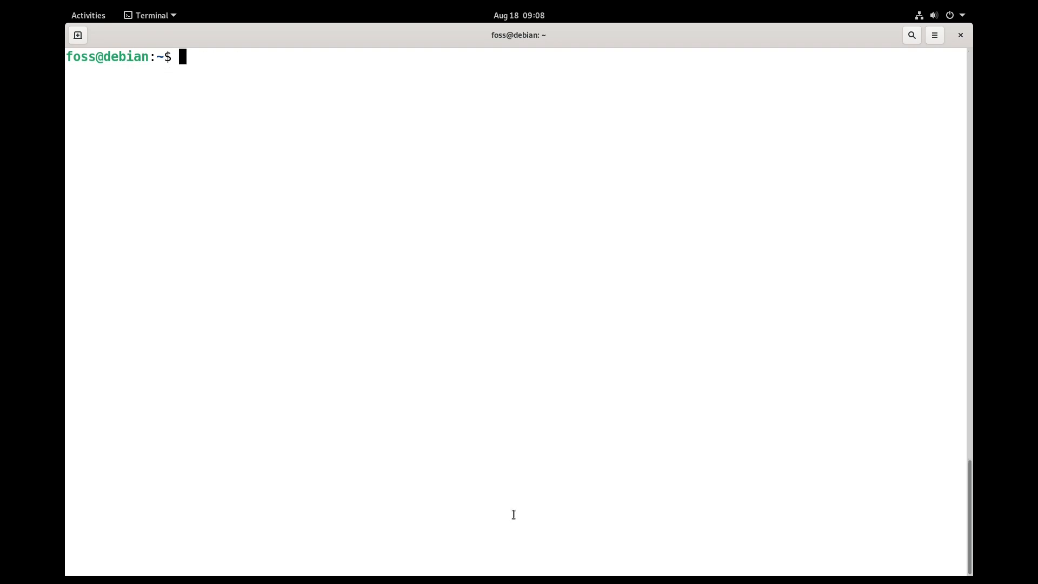
Step: Run sudo apt install manpages-fr and highlight the package name in the command and output
{"action": "type", "text": "sudo apt install ma"}
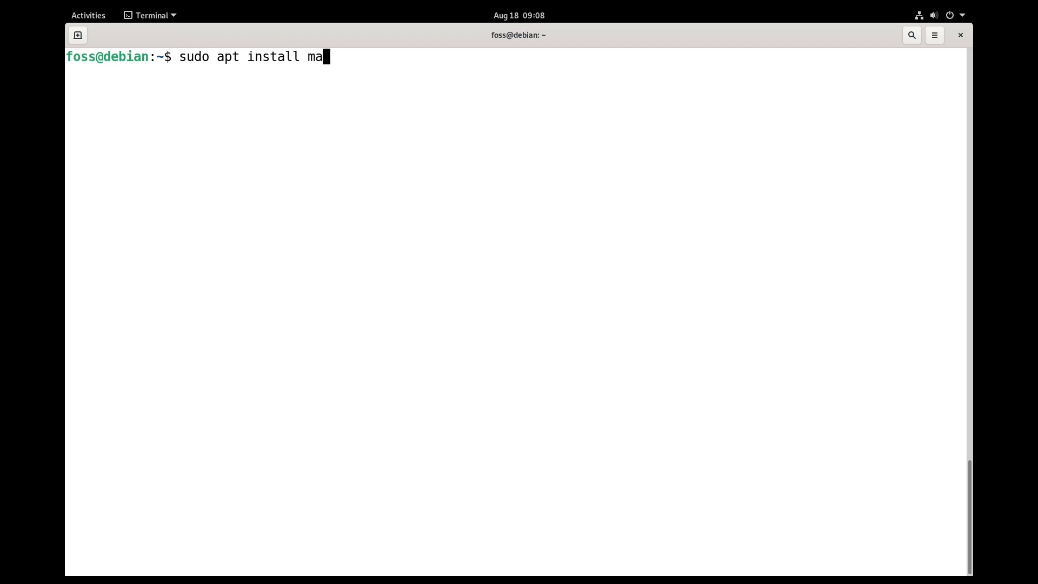
{"action": "type", "text": "npages-fr"}
{"action": "key", "text": "Return"}
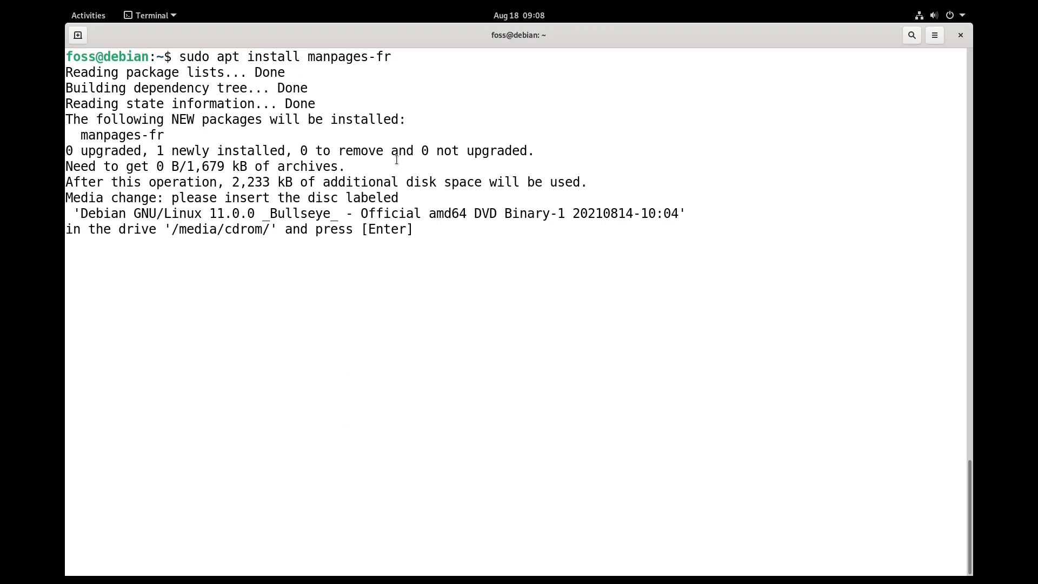
{"action": "double_click", "coordinate": [385, 61]}
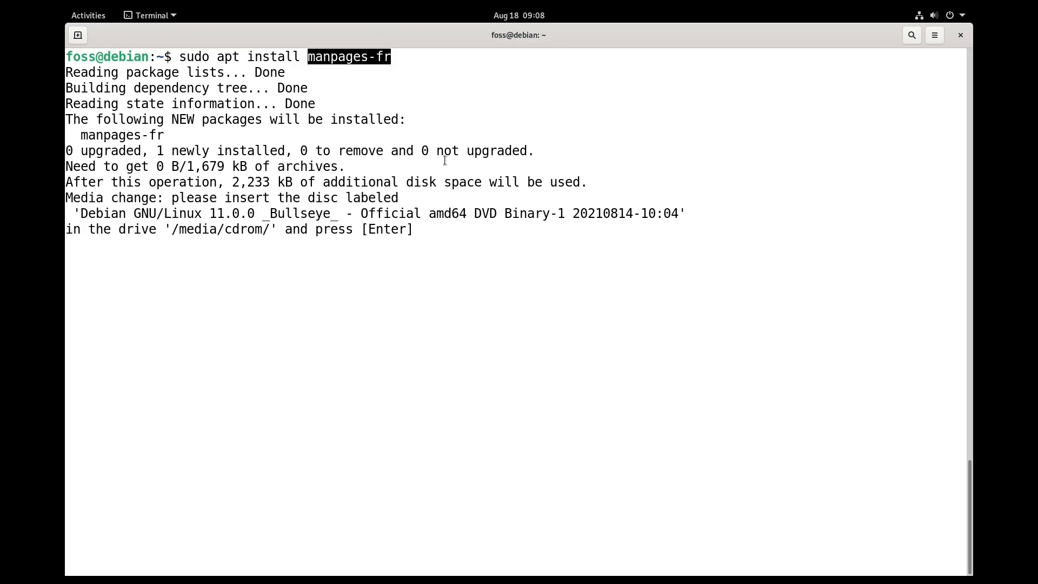
{"action": "left_click", "coordinate": [387, 57]}
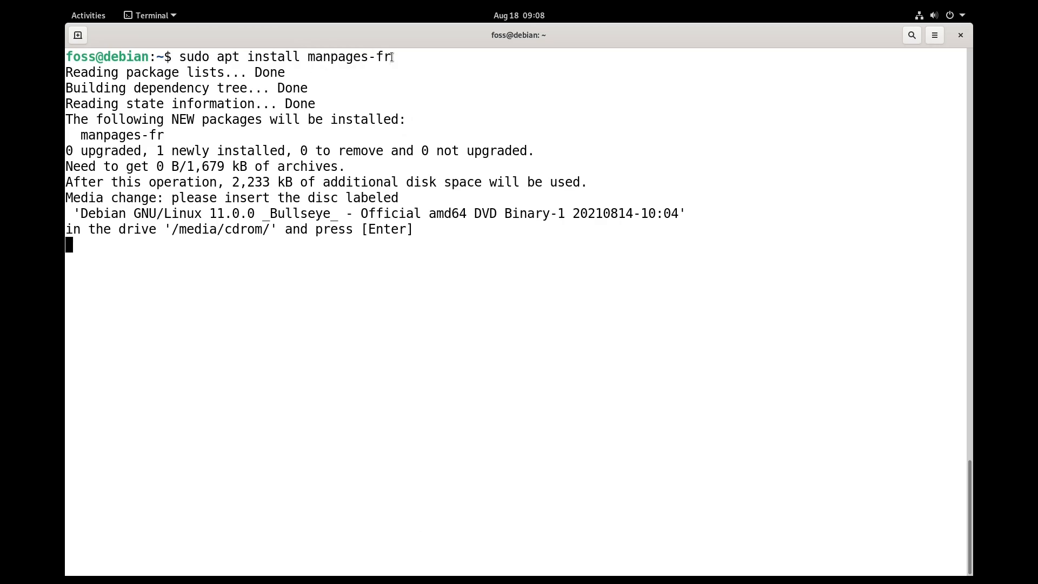
{"action": "left_click_drag", "start_coordinate": [386, 57], "coordinate": [376, 58]}
{"action": "left_click", "coordinate": [369, 114]}
{"action": "double_click", "coordinate": [130, 136]}
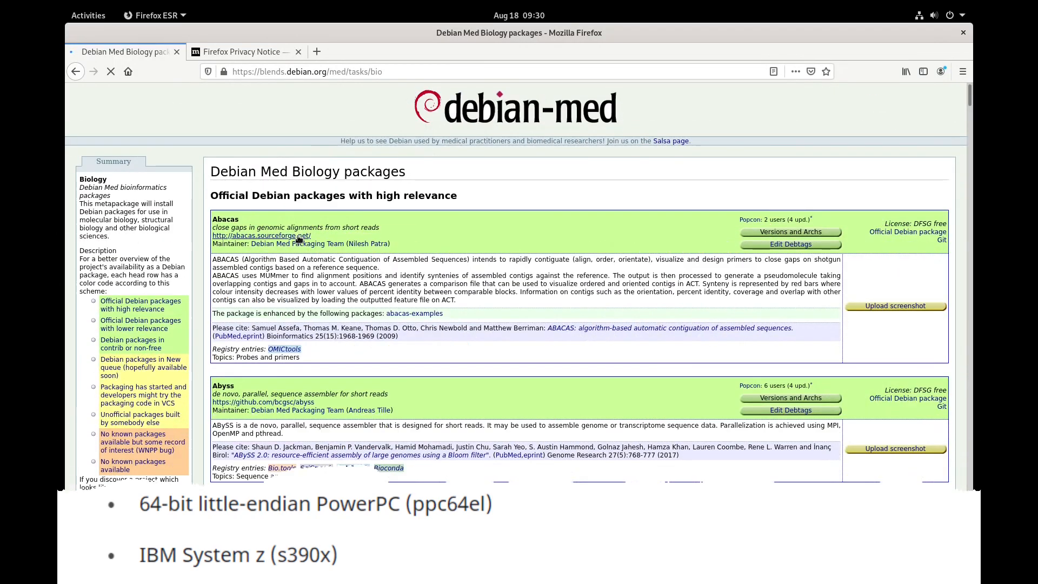
Step: Follow the Abacas homepage link from the Debian Med Biology packages list
{"action": "left_click", "coordinate": [298, 235]}
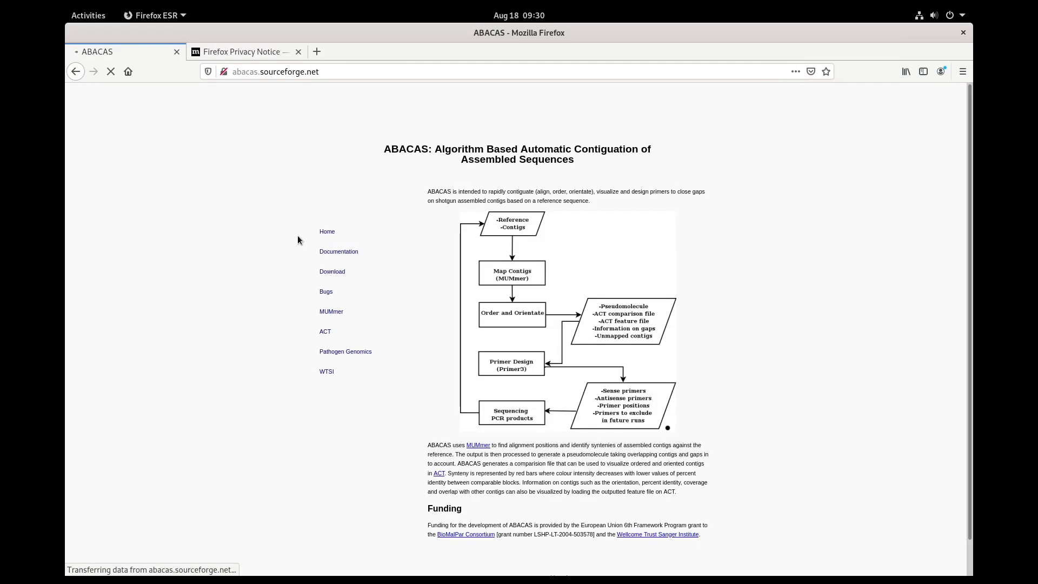
Step: Open the ABACAS downloads page and scroll down it
{"action": "left_click", "coordinate": [331, 239]}
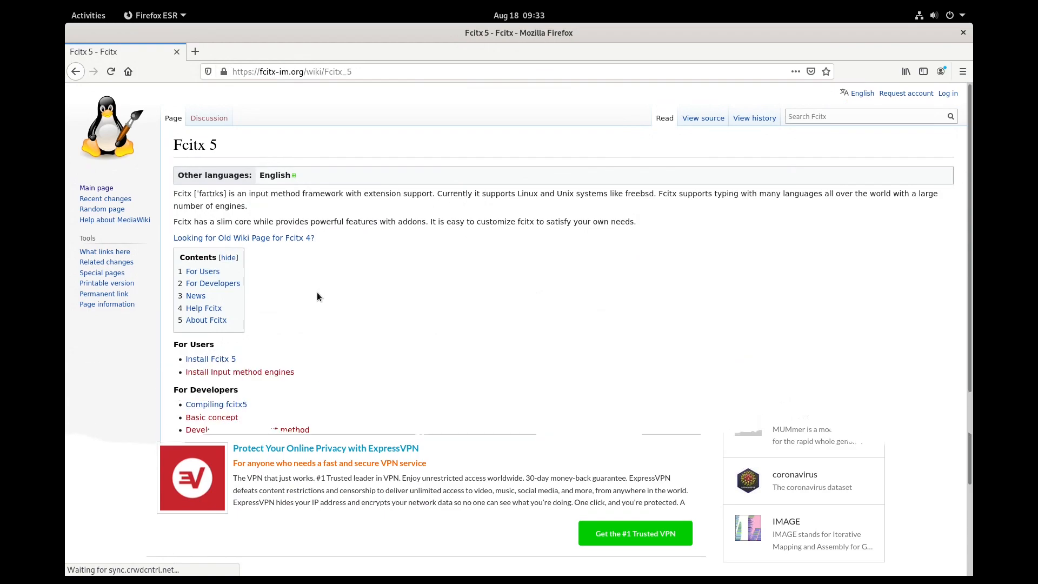
{"action": "scroll", "coordinate": [317, 296], "scroll_direction": "down", "scroll_amount": 3}
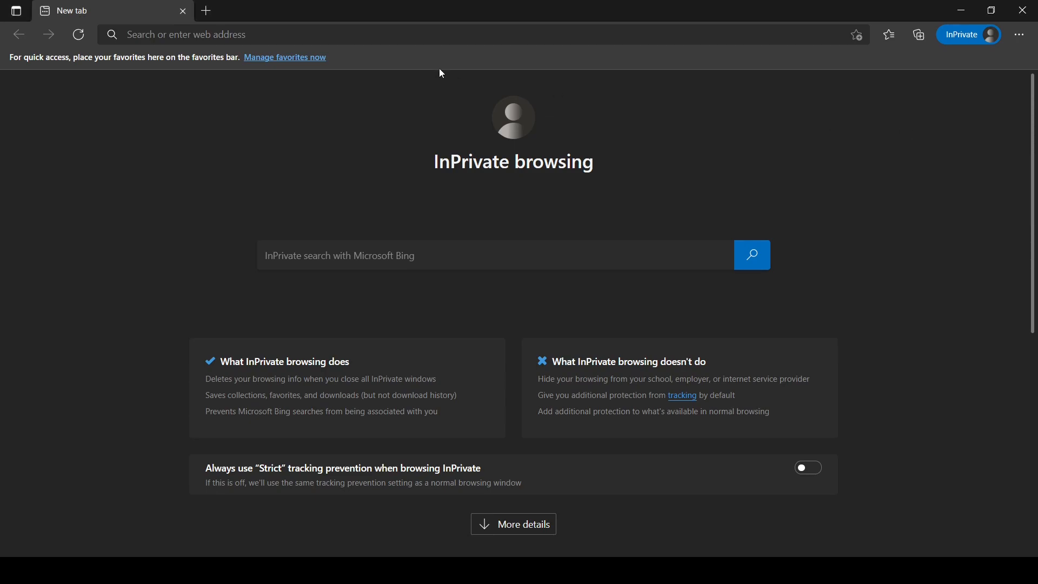
{"action": "left_click", "coordinate": [430, 36]}
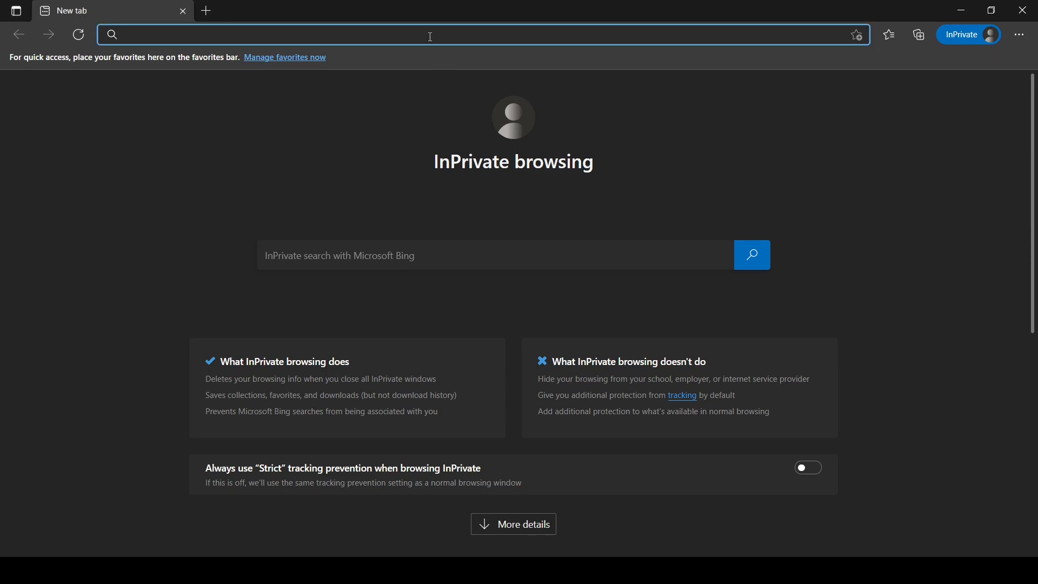
{"action": "type", "text": "www.de"}
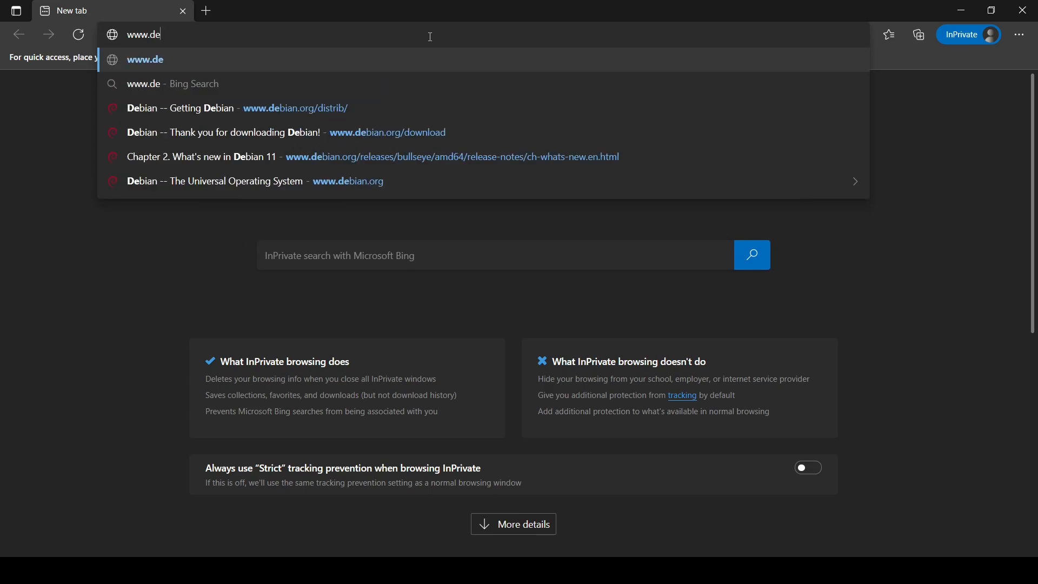
{"action": "type", "text": "bian.org"}
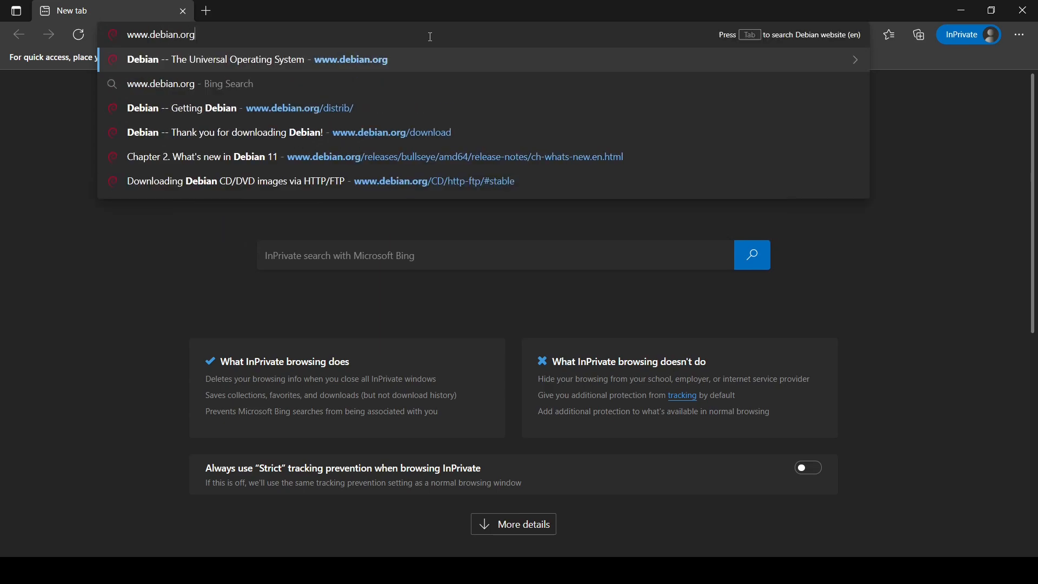
{"action": "key", "text": "Return"}
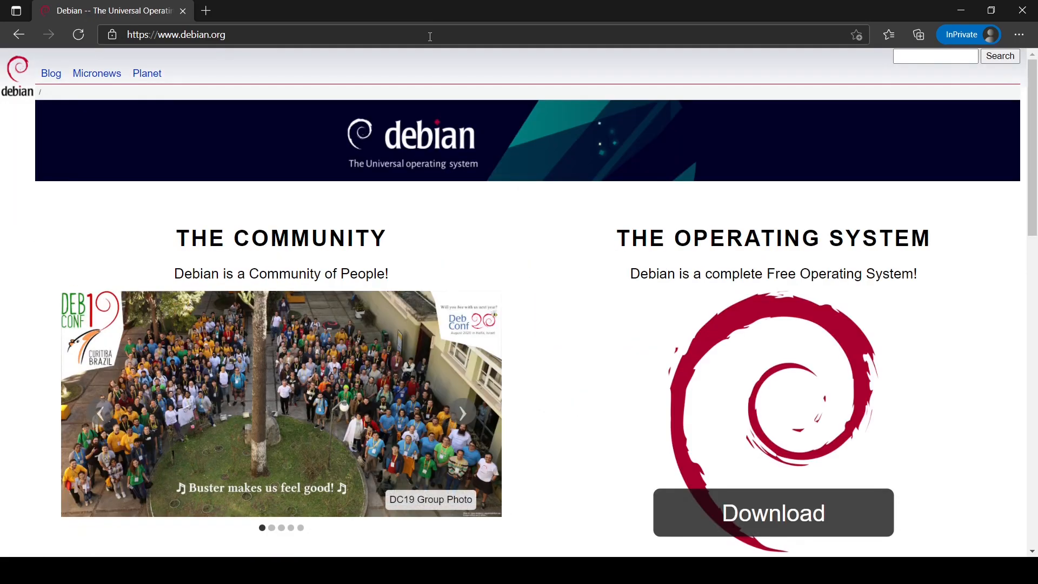
Step: Start the Debian 11 amd64 netinst download from the homepage's Download button
{"action": "scroll", "coordinate": [943, 351], "scroll_direction": "down", "scroll_amount": 1}
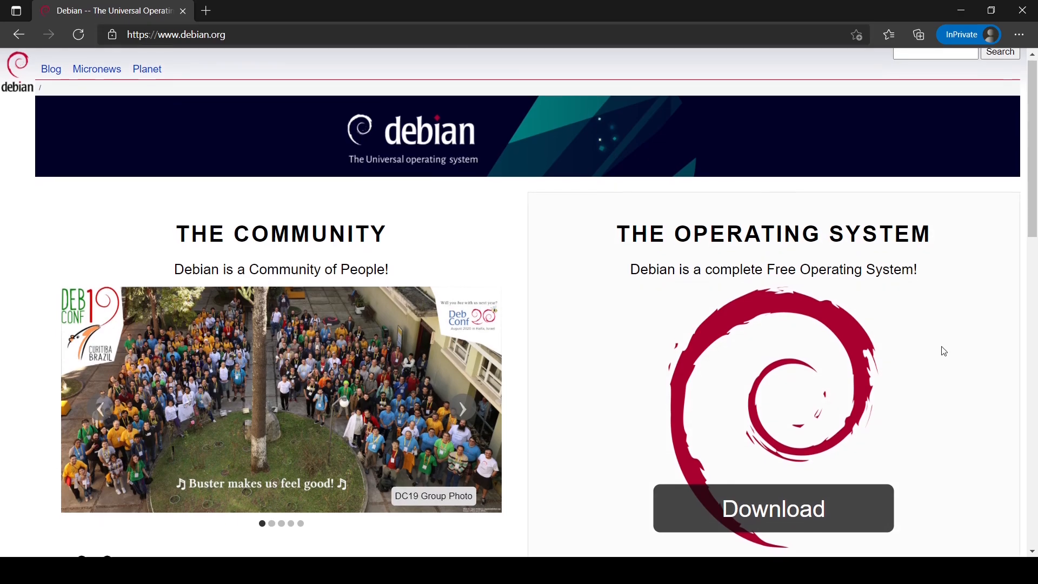
{"action": "scroll", "coordinate": [944, 351], "scroll_direction": "down", "scroll_amount": 3}
{"action": "scroll", "coordinate": [943, 351], "scroll_direction": "down", "scroll_amount": 6}
{"action": "scroll", "coordinate": [944, 351], "scroll_direction": "down", "scroll_amount": 3}
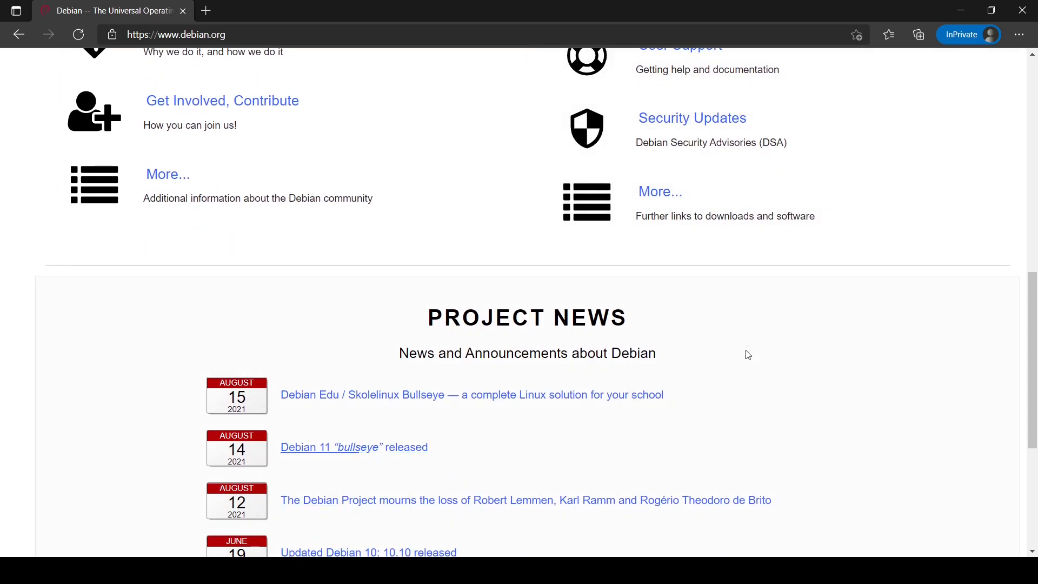
{"action": "scroll", "coordinate": [743, 360], "scroll_direction": "up", "scroll_amount": 6}
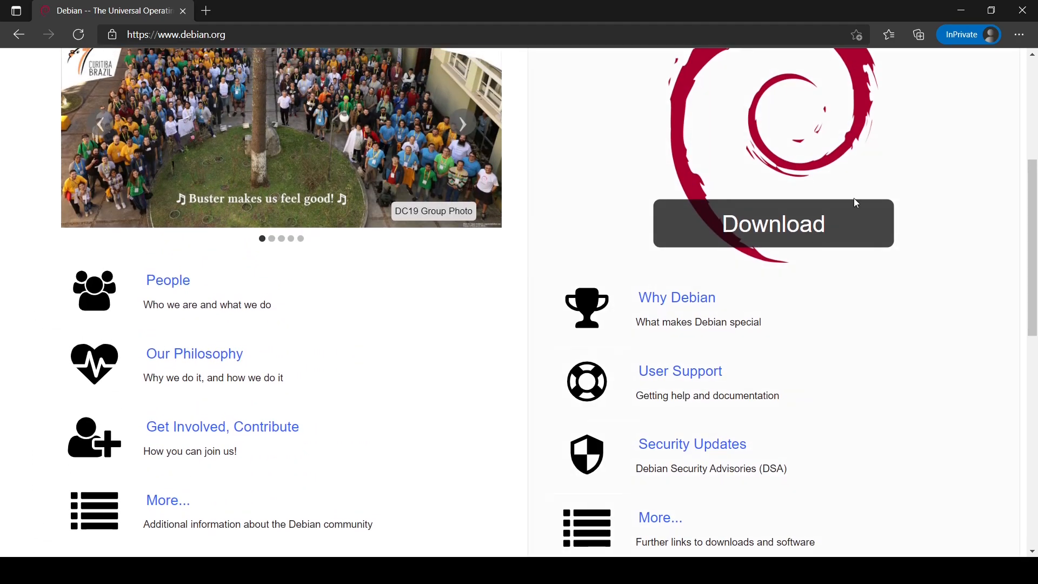
{"action": "left_click", "coordinate": [842, 219]}
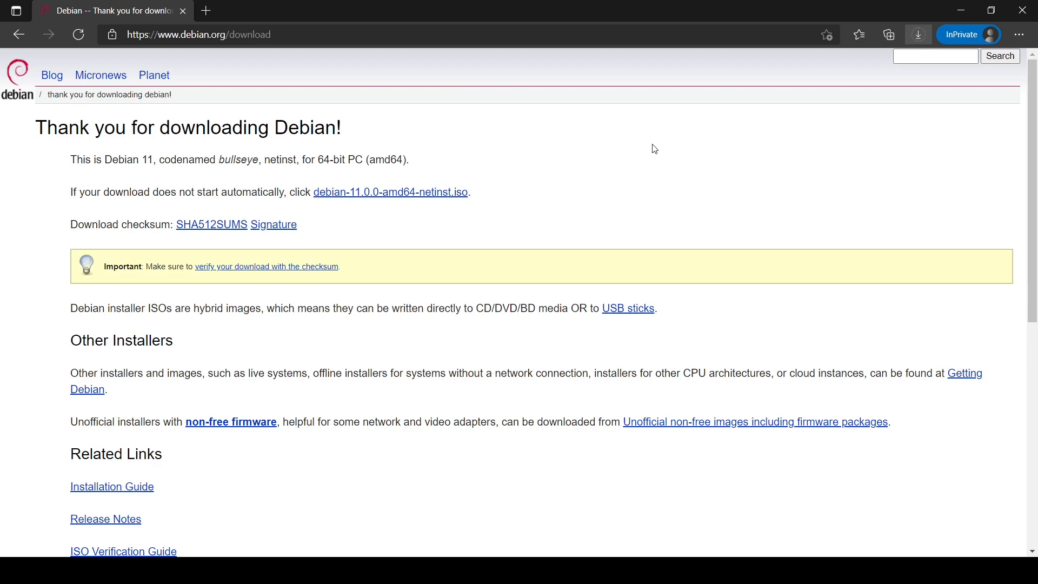
Step: Open Getting Debian and go to the complete installation image options
{"action": "left_click", "coordinate": [962, 381]}
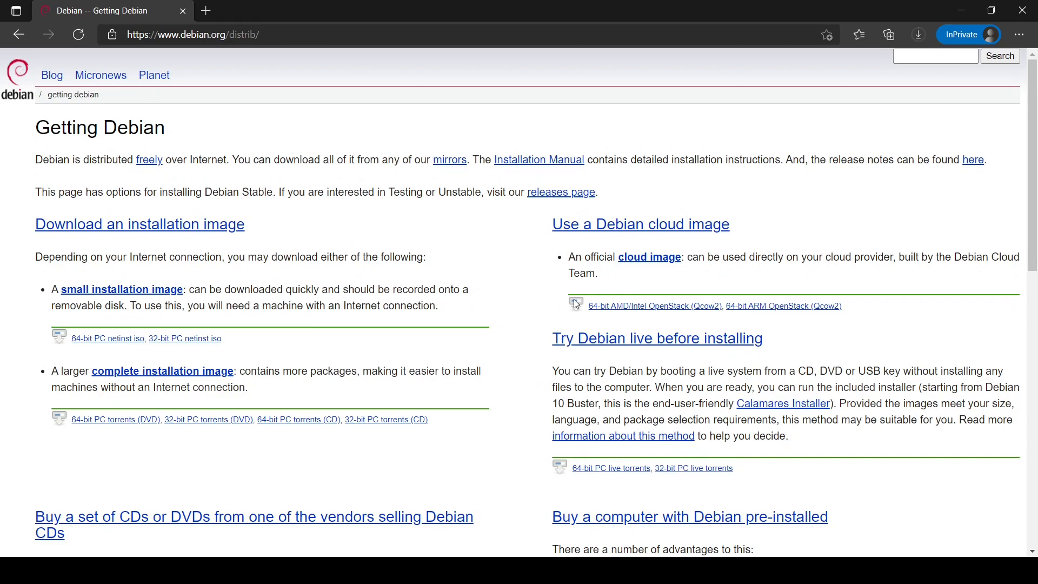
{"action": "left_click", "coordinate": [217, 375]}
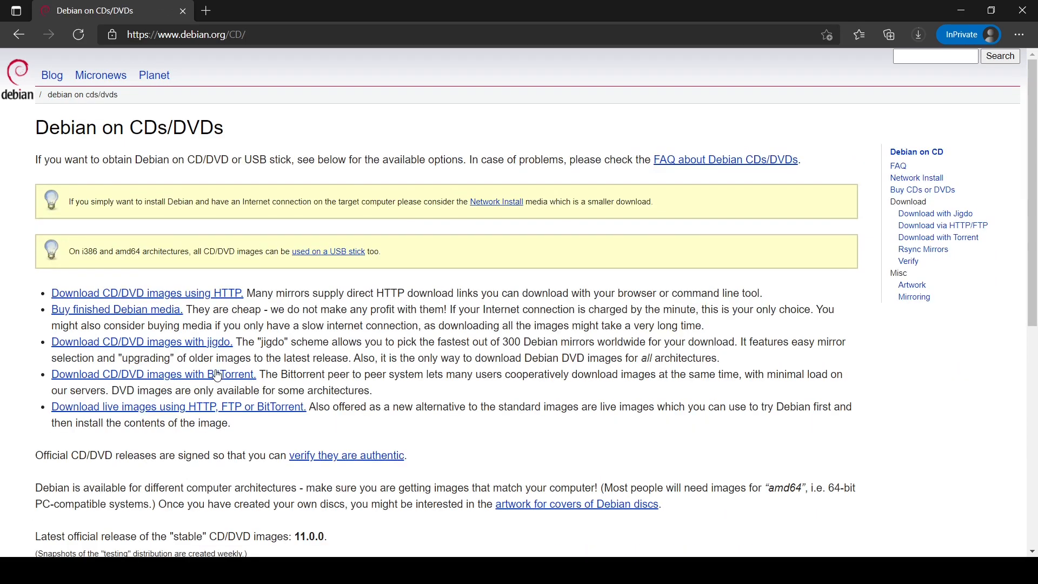
Step: Choose HTTP CD/DVD image downloads and jump to the official stable release images
{"action": "left_click", "coordinate": [231, 297]}
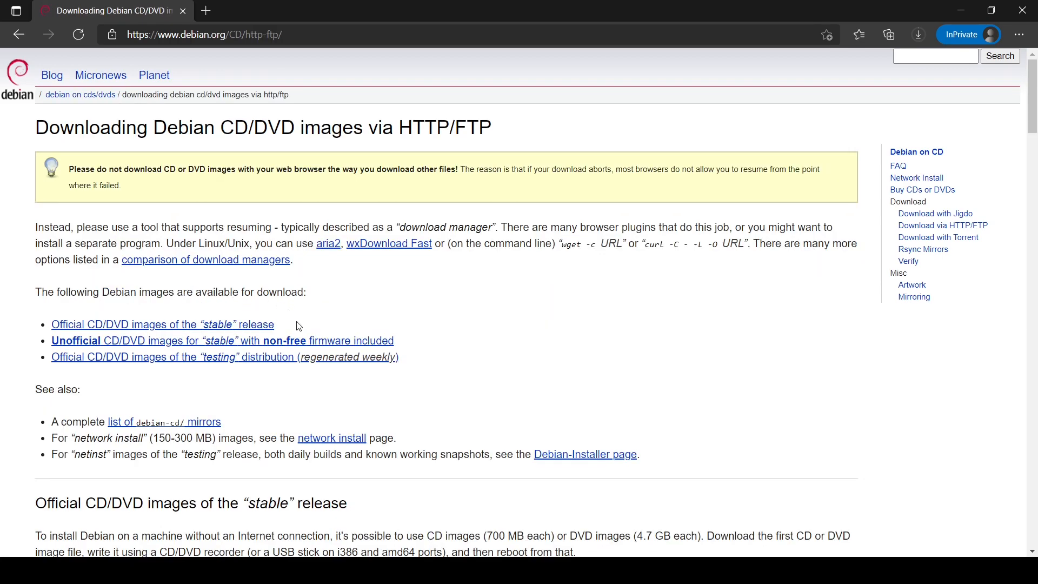
{"action": "left_click", "coordinate": [262, 326]}
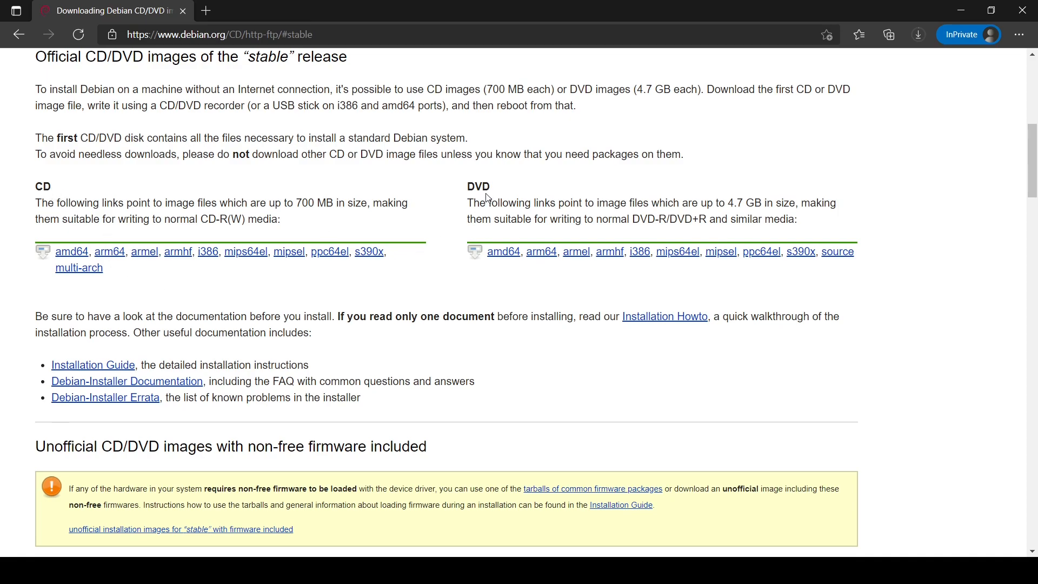
Step: Start downloading debian-11.0.0-amd64-DVD-1.iso (3.7G) from the amd64 DVD image listing
{"action": "left_click", "coordinate": [512, 254]}
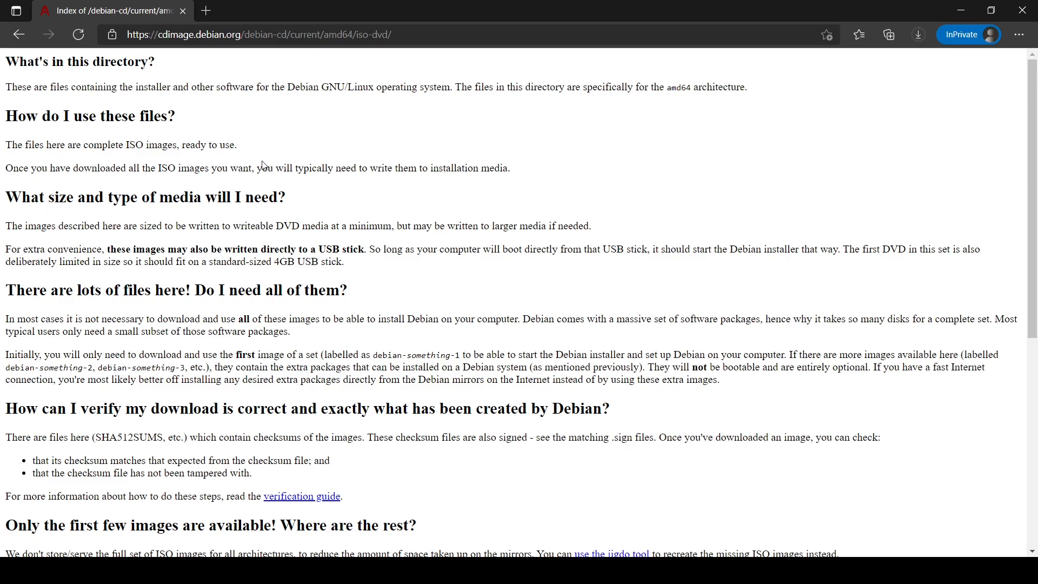
{"action": "scroll", "coordinate": [263, 164], "scroll_direction": "down", "scroll_amount": 3}
{"action": "scroll", "coordinate": [263, 163], "scroll_direction": "down", "scroll_amount": 5}
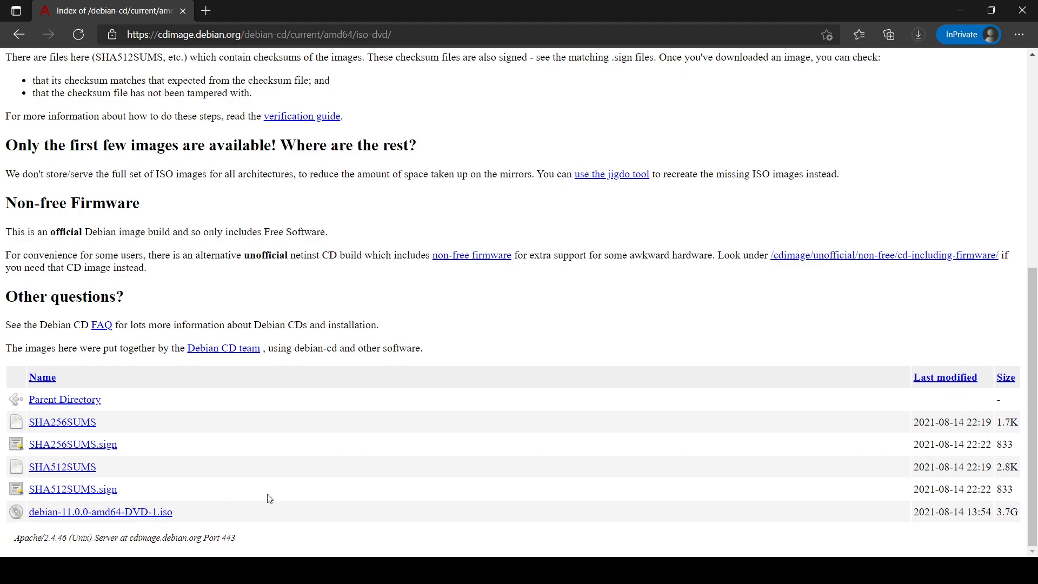
{"action": "triple_click", "coordinate": [926, 511]}
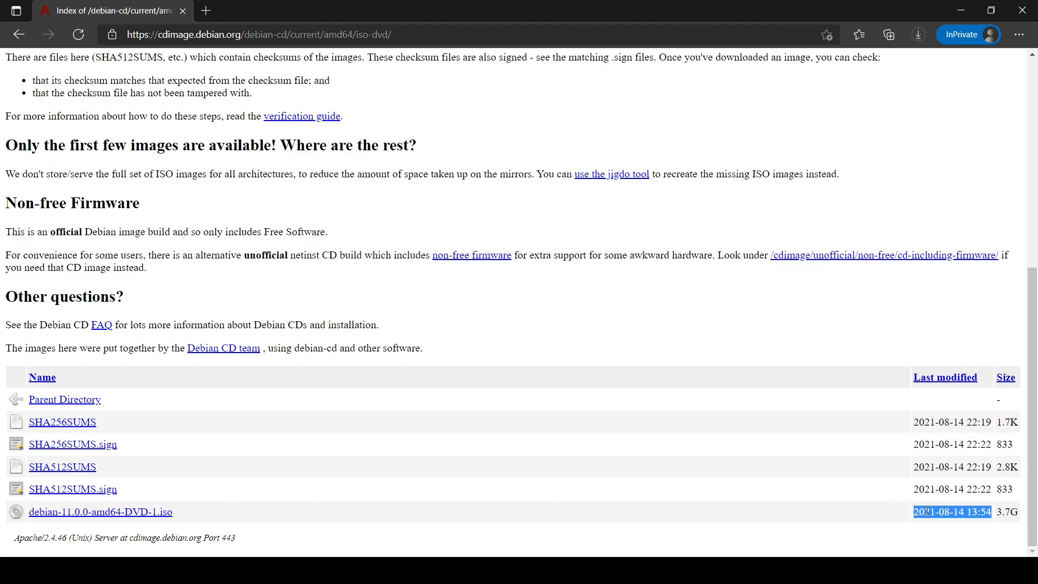
{"action": "double_click", "coordinate": [1014, 512]}
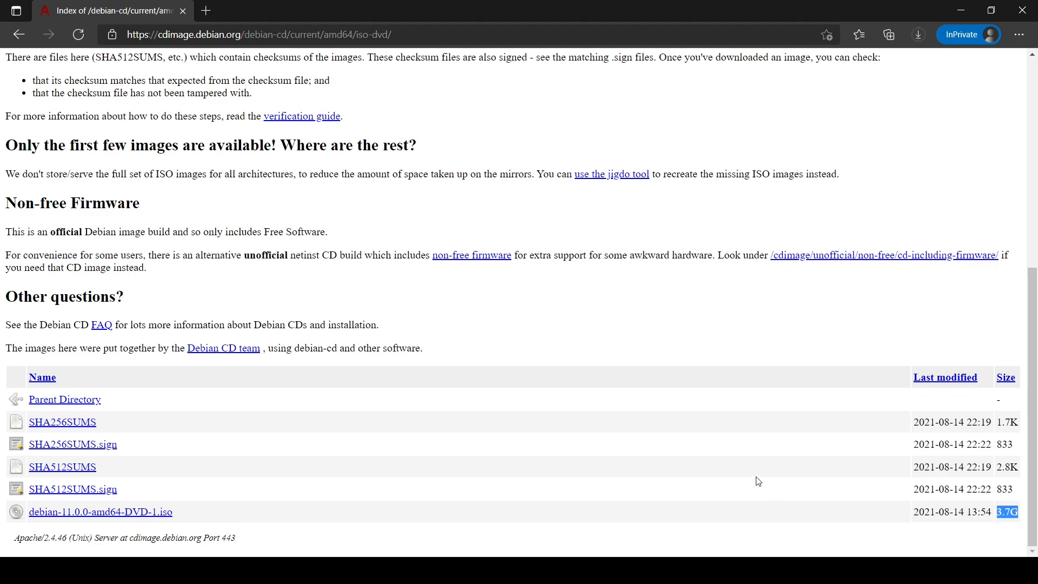
{"action": "left_click", "coordinate": [165, 514]}
Step: Dismiss the downloads panel and return to the Debian CD/DVD images page
{"action": "left_click", "coordinate": [870, 95]}
{"action": "left_click", "coordinate": [978, 135]}
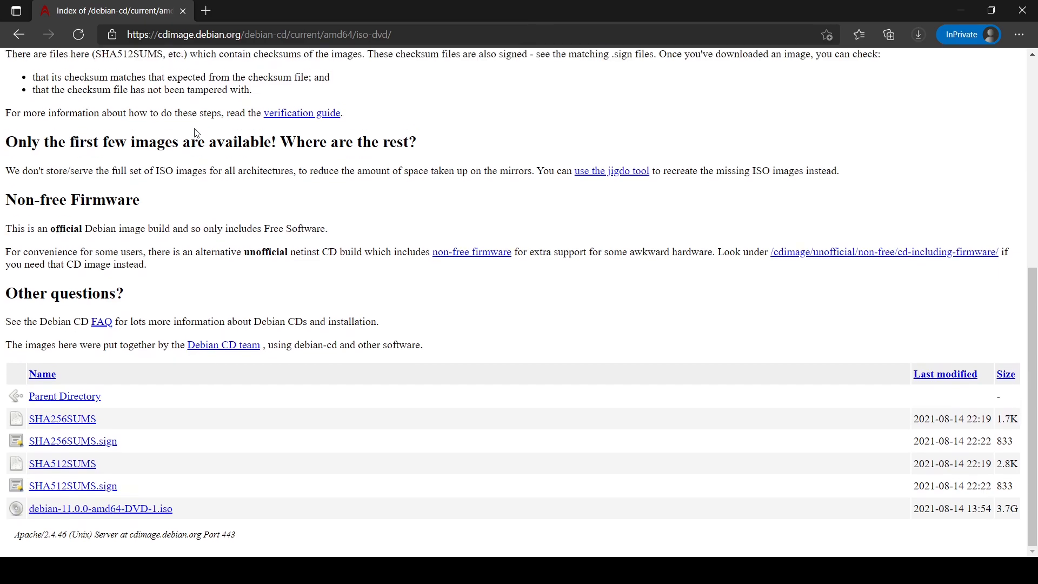
{"action": "scroll", "coordinate": [196, 133], "scroll_direction": "up", "scroll_amount": 1}
{"action": "scroll", "coordinate": [196, 133], "scroll_direction": "up", "scroll_amount": 1}
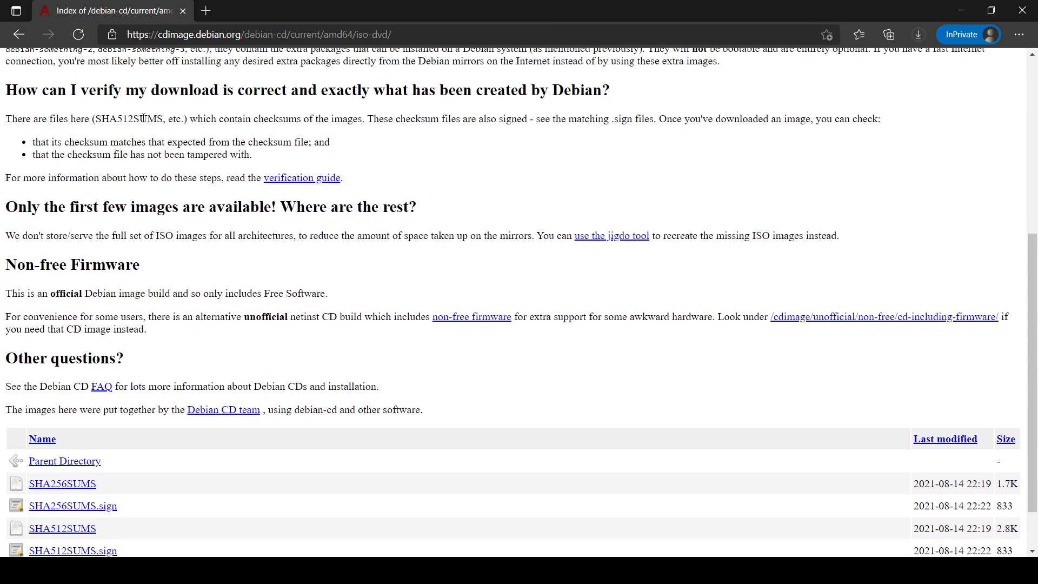
{"action": "left_click", "coordinate": [22, 35]}
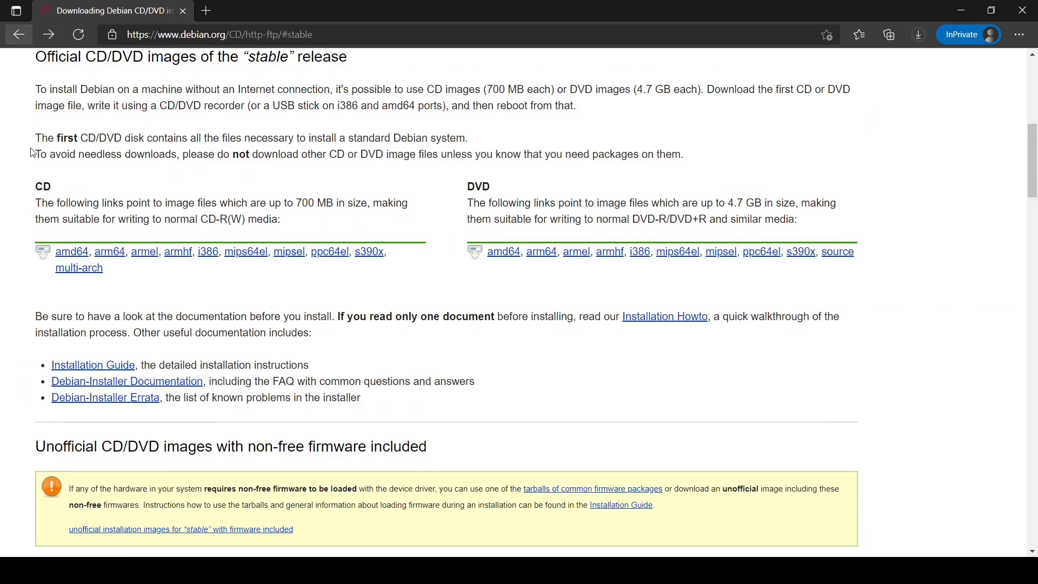
Step: Open the Installation Guide for 64-bit PC (amd64) and scroll through its table of contents
{"action": "left_click", "coordinate": [113, 370]}
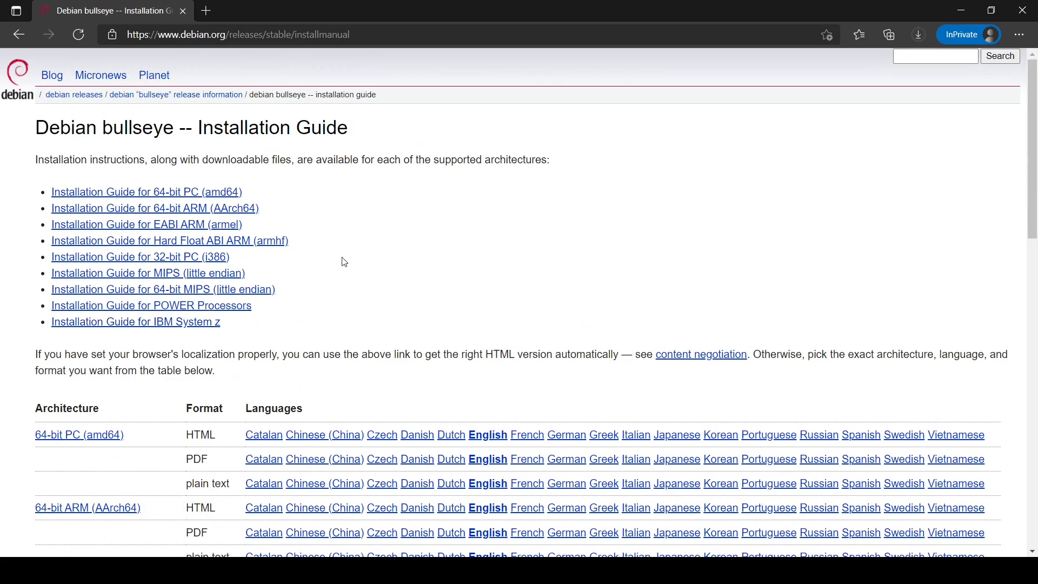
{"action": "left_click", "coordinate": [209, 198]}
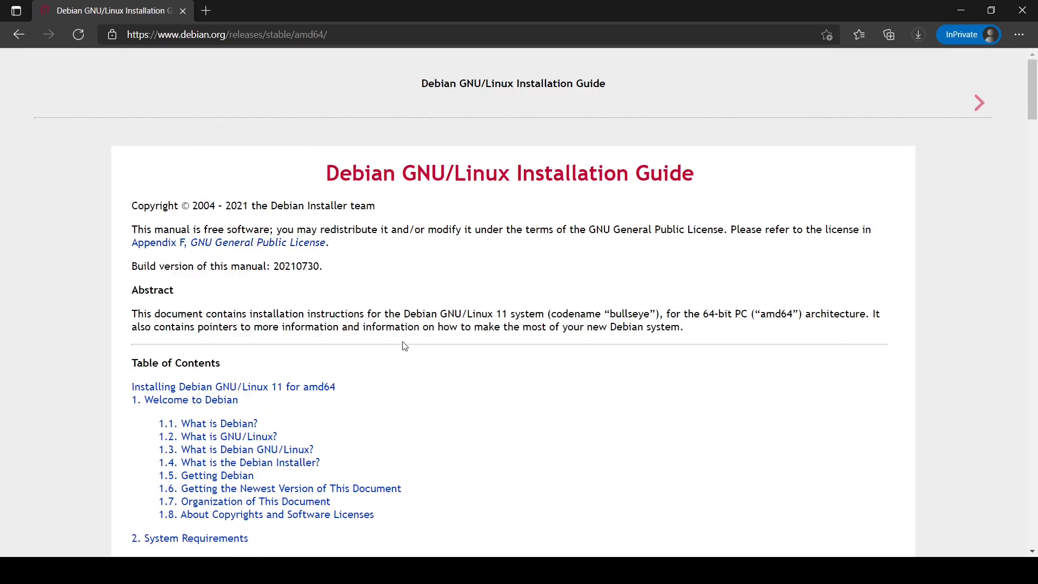
{"action": "scroll", "coordinate": [405, 346], "scroll_direction": "down", "scroll_amount": 4}
{"action": "scroll", "coordinate": [404, 346], "scroll_direction": "down", "scroll_amount": 3}
{"action": "scroll", "coordinate": [405, 346], "scroll_direction": "down", "scroll_amount": 2}
{"action": "scroll", "coordinate": [405, 346], "scroll_direction": "down", "scroll_amount": 1}
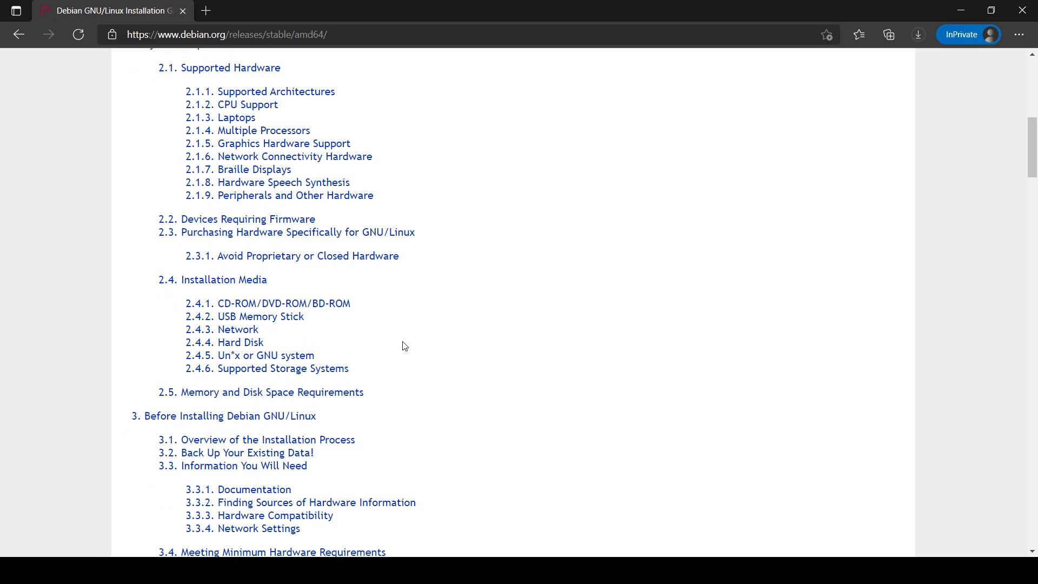
Step: Read the CD-ROM/DVD-ROM/BD-ROM and memory requirement sections, then advance to Chapter 3
{"action": "left_click", "coordinate": [338, 308]}
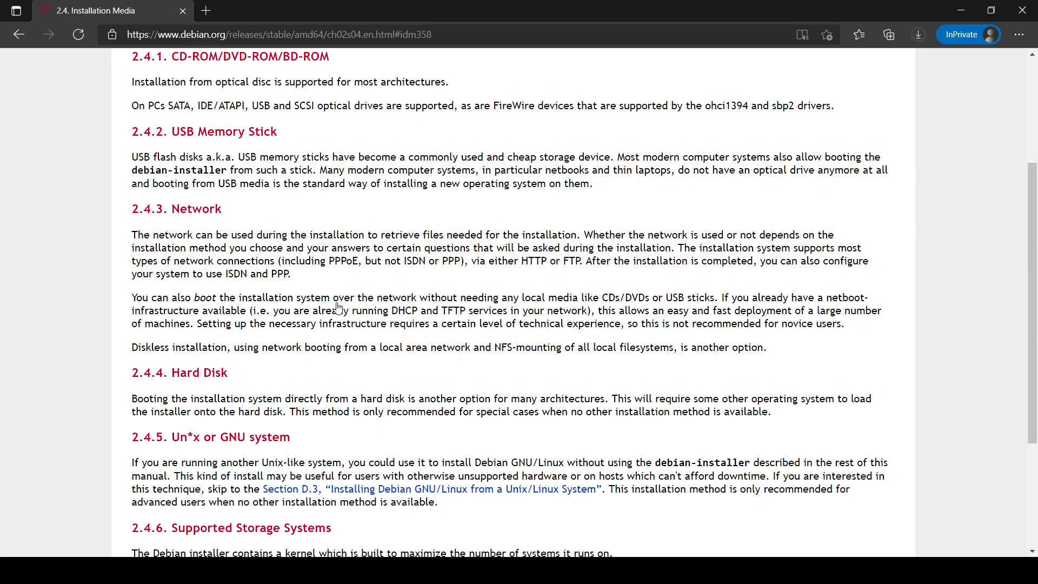
{"action": "scroll", "coordinate": [338, 308], "scroll_direction": "down", "scroll_amount": 5}
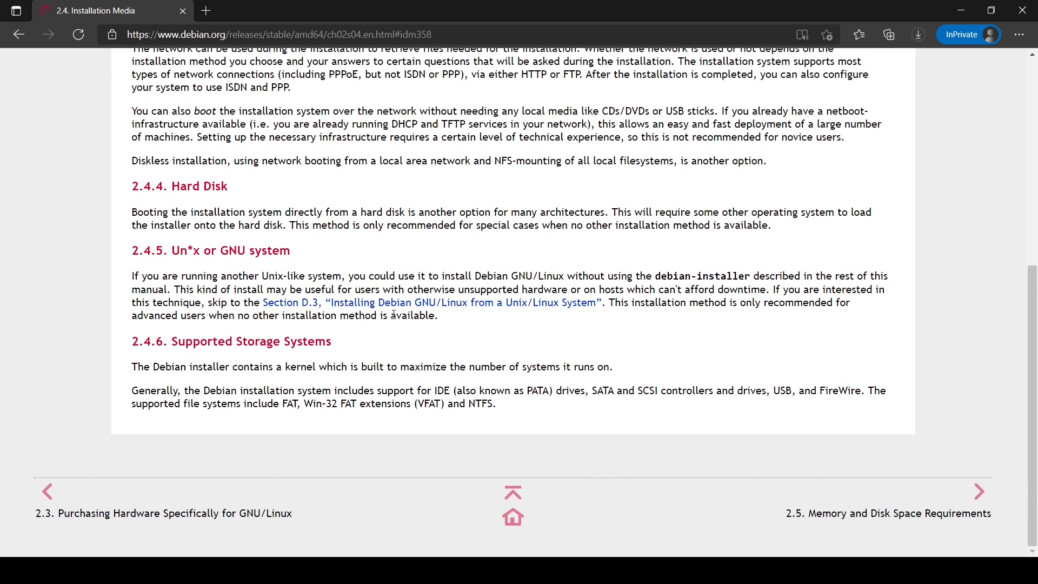
{"action": "left_click", "coordinate": [979, 498]}
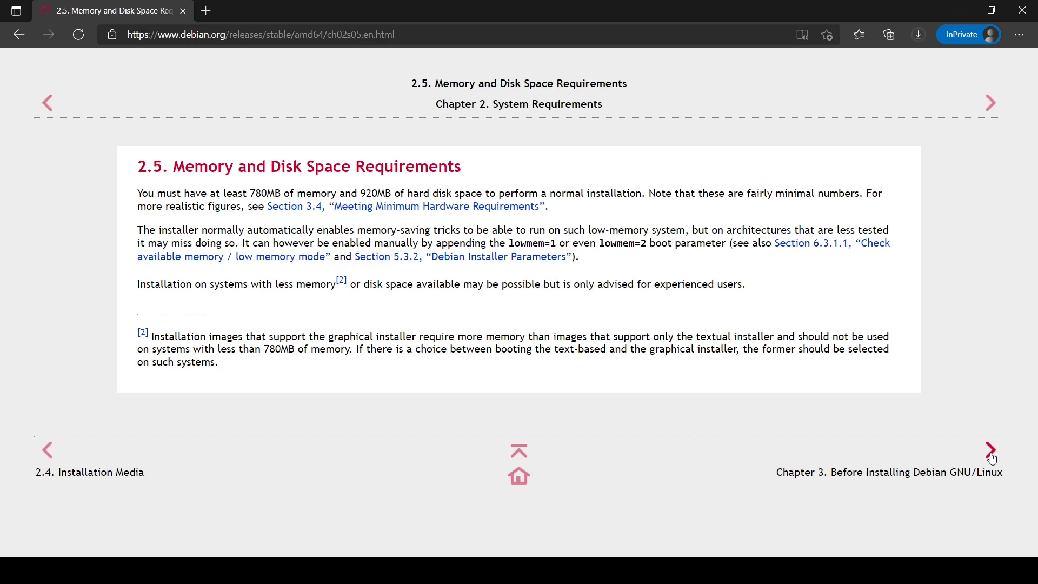
{"action": "left_click", "coordinate": [991, 450]}
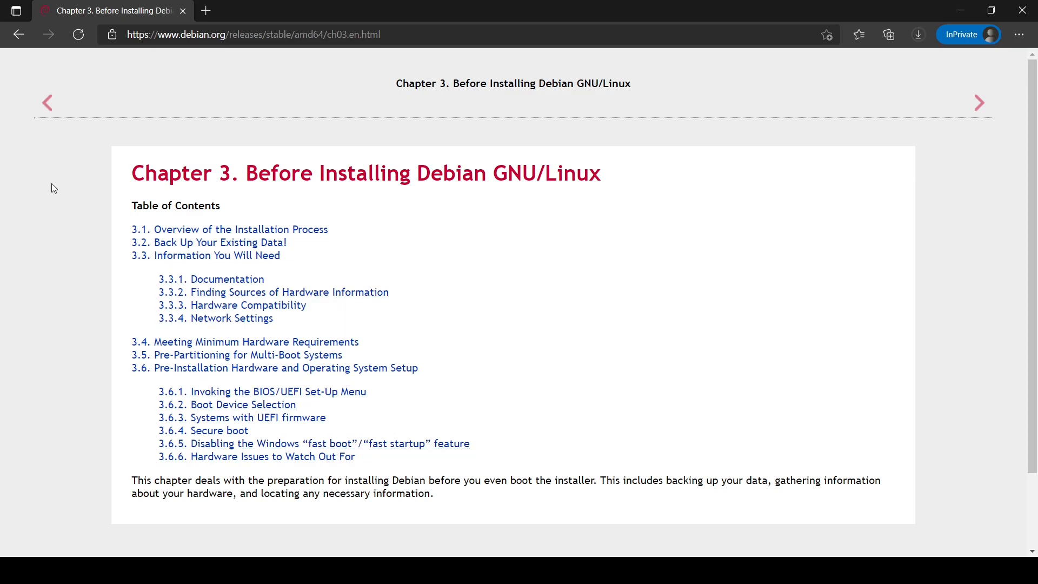
{"action": "scroll", "coordinate": [51, 184], "scroll_direction": "down", "scroll_amount": 2}
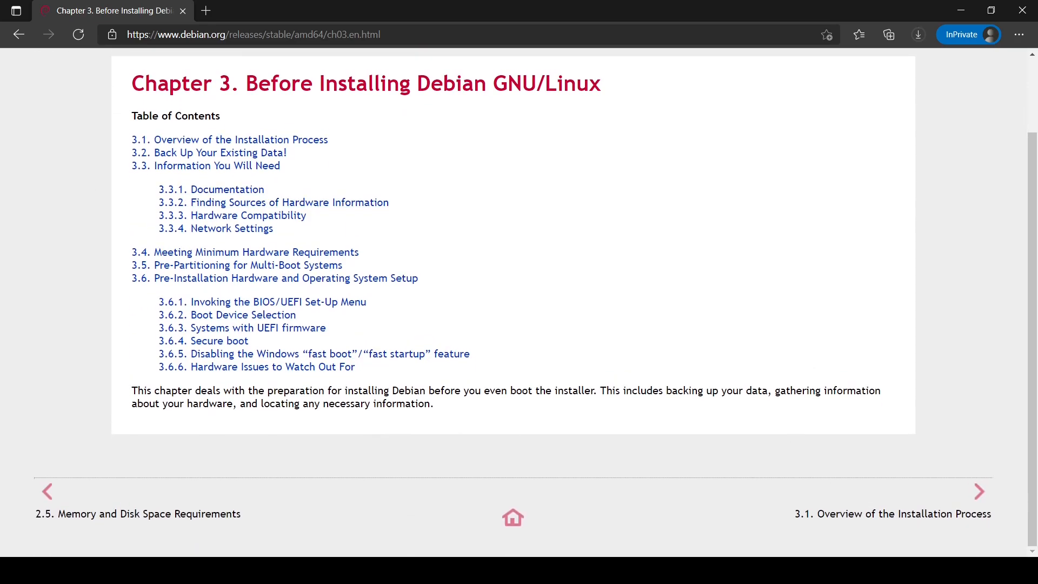
Step: Browse the installation overview, Graphical Installer and Accessibility pages, then close Edge
{"action": "left_click", "coordinate": [978, 492]}
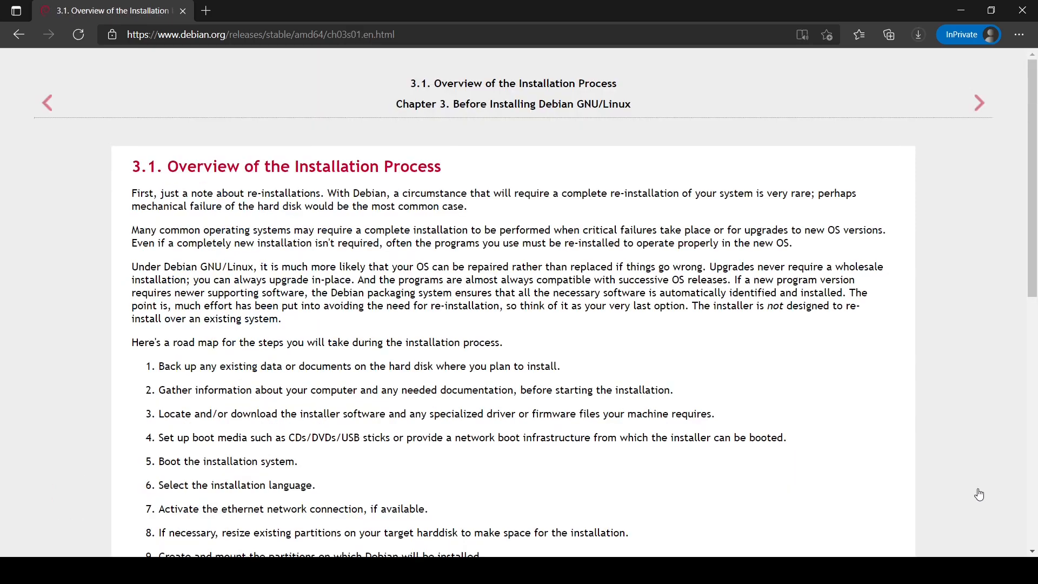
{"action": "scroll", "coordinate": [979, 494], "scroll_direction": "down", "scroll_amount": 10}
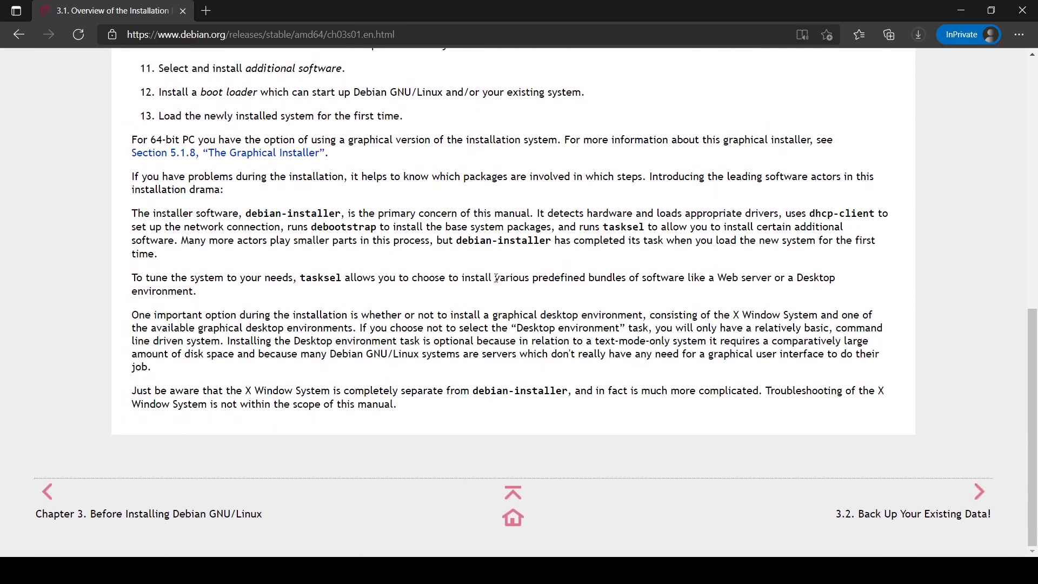
{"action": "left_click", "coordinate": [309, 154]}
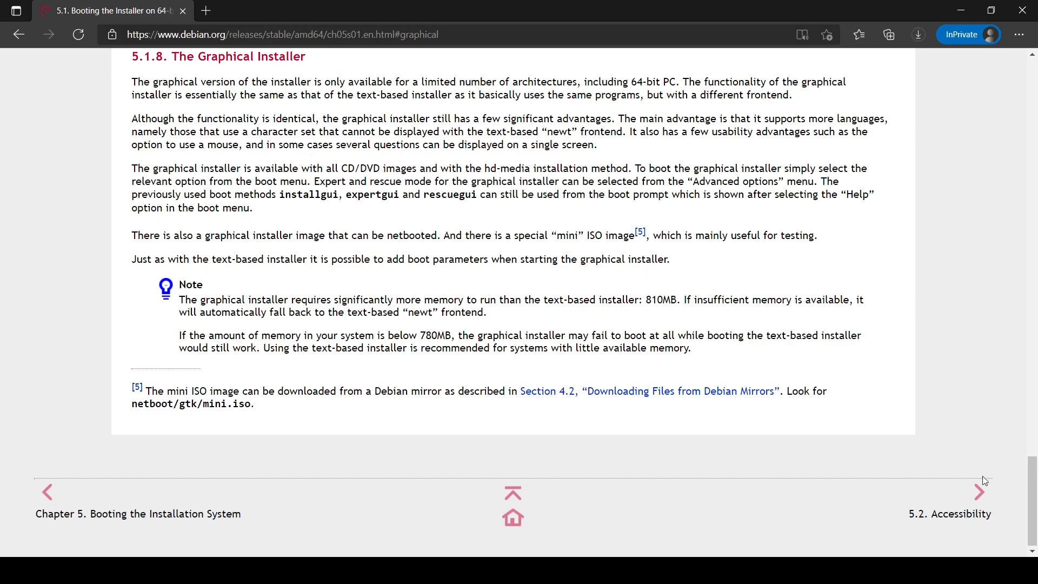
{"action": "left_click", "coordinate": [979, 493]}
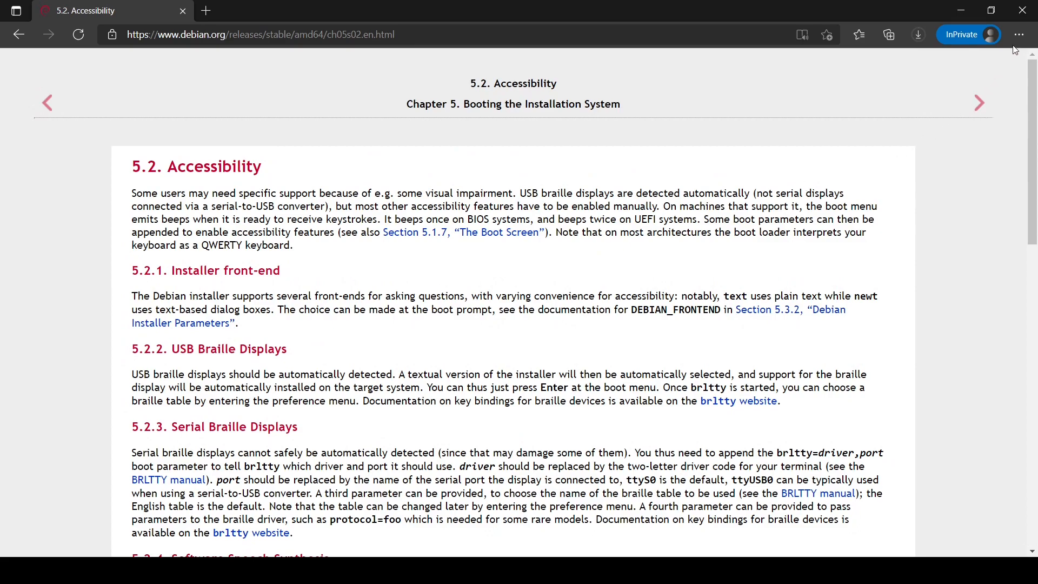
{"action": "left_click", "coordinate": [1025, 12]}
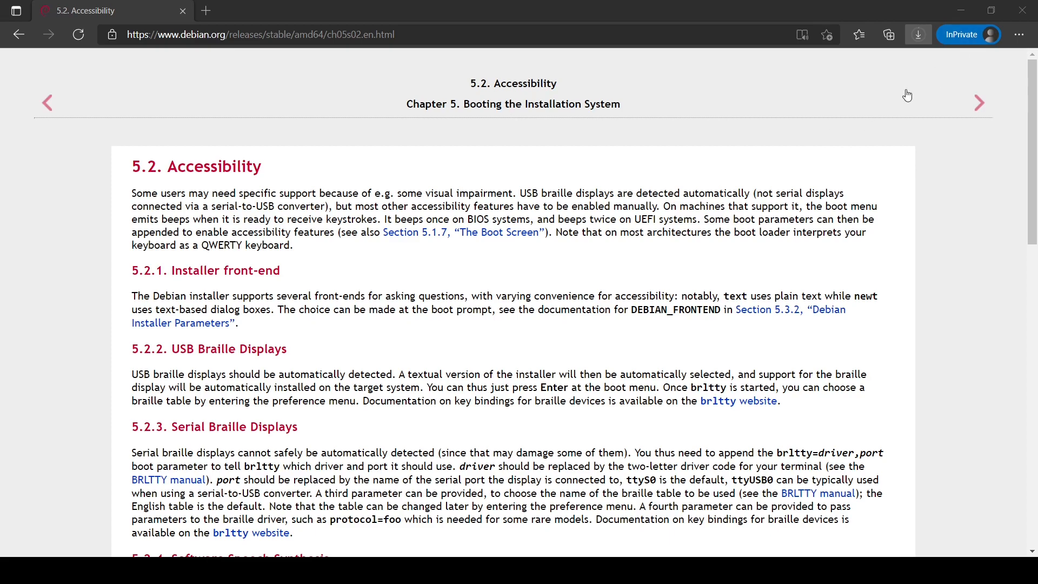
{"action": "left_click", "coordinate": [1026, 11]}
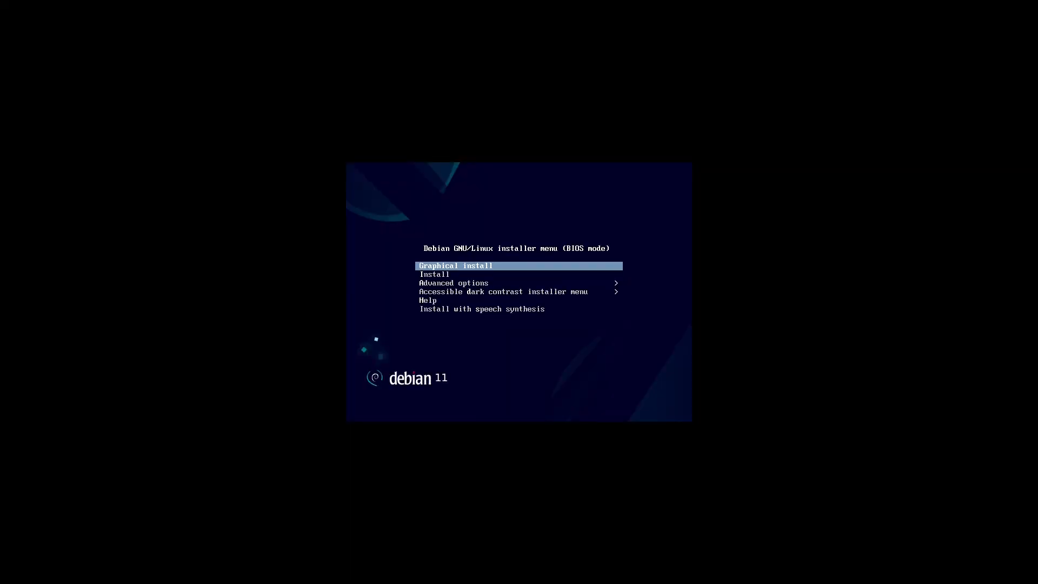
Step: Start Graphical install and accept English, United States and the American English keymap
{"action": "key", "text": "Return"}
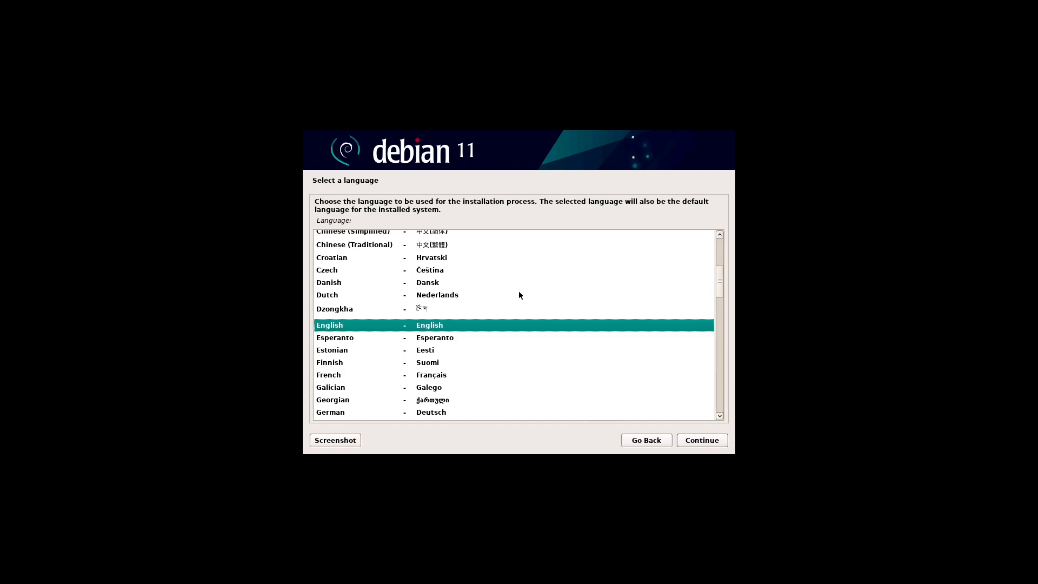
{"action": "left_click", "coordinate": [723, 439]}
{"action": "left_click", "coordinate": [723, 440]}
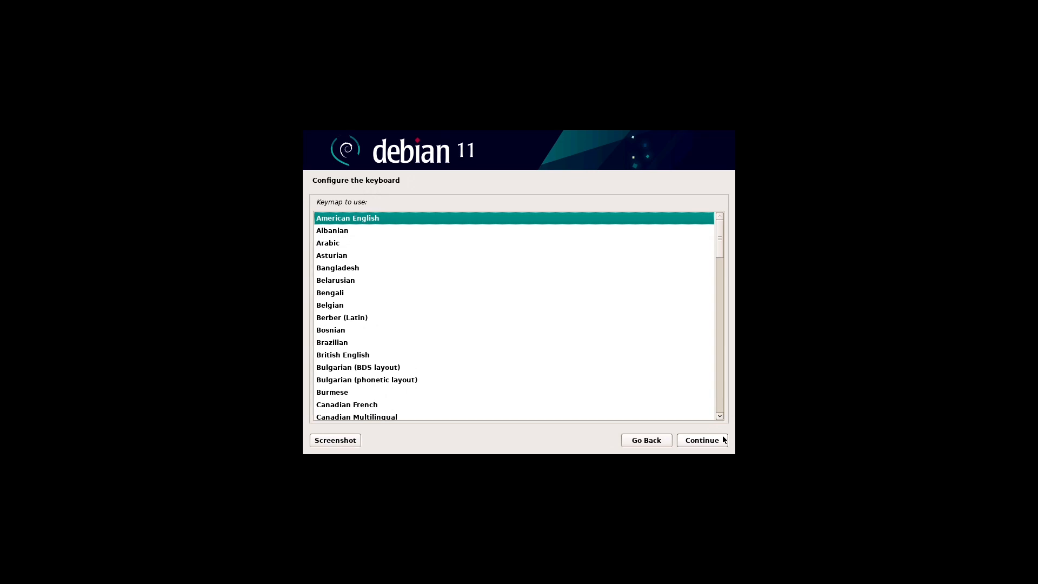
{"action": "left_click", "coordinate": [723, 439]}
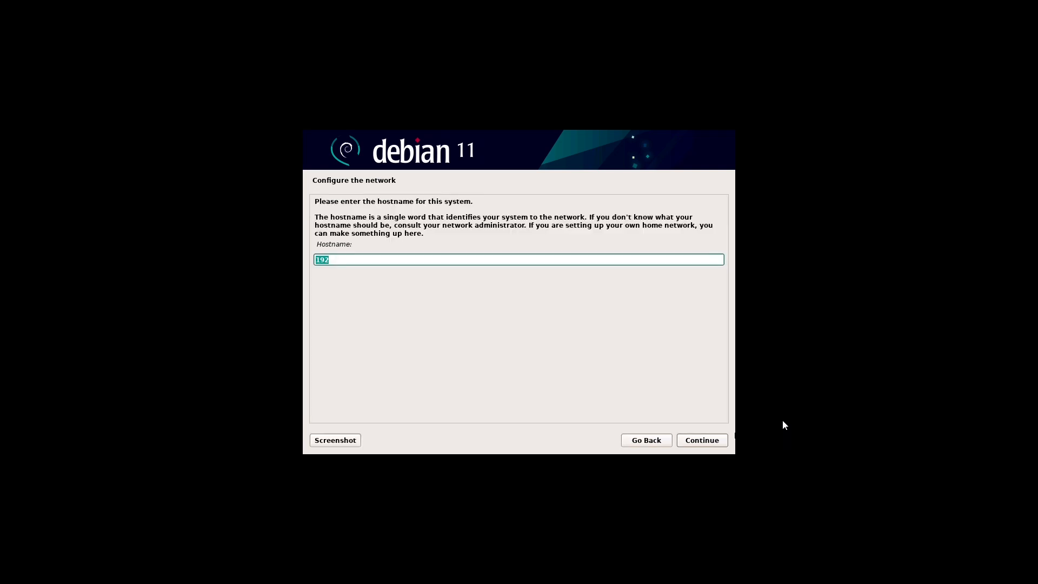
Step: Set the hostname to debian.home and enter and confirm the root password
{"action": "type", "text": "debian.home"}
{"action": "key", "text": "Return"}
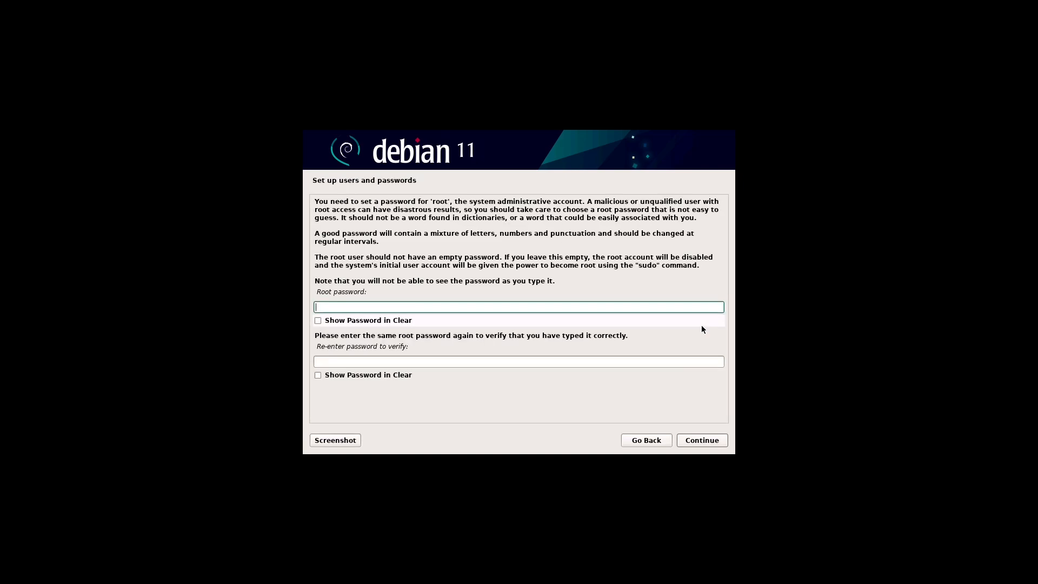
{"action": "type", "text": "debian123"}
{"action": "key", "text": "Tab"}
{"action": "key", "text": "Tab"}
{"action": "type", "text": "debian1"}
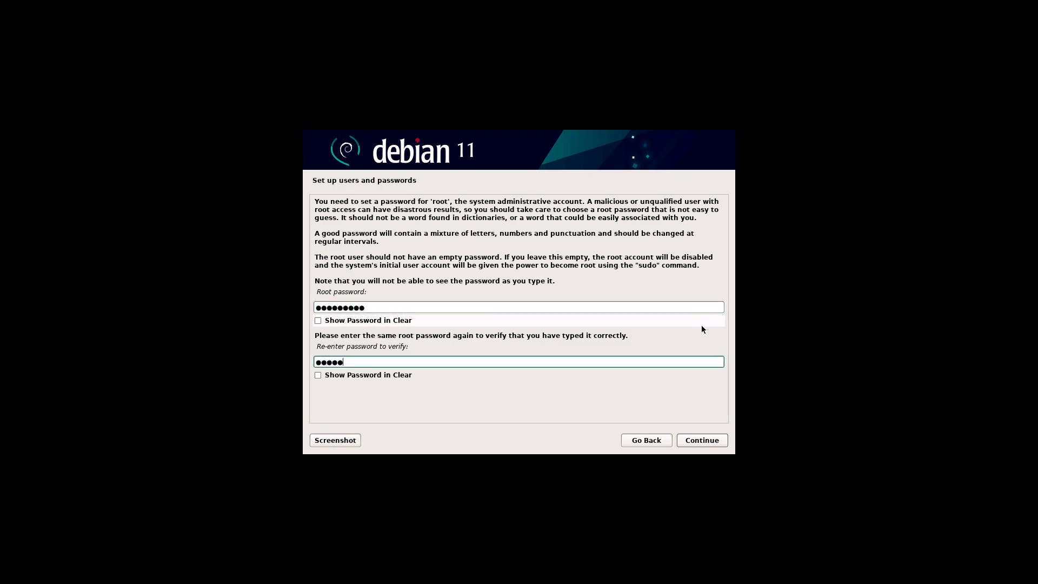
{"action": "type", "text": "23"}
{"action": "key", "text": "Return"}
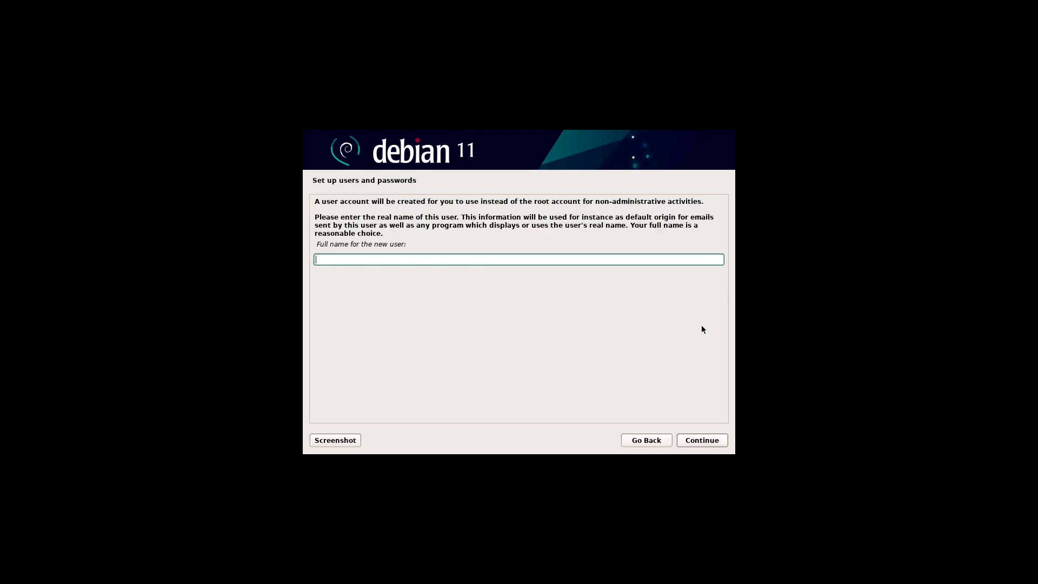
Step: Enter the new user's full name, set and confirm the user password, and accept Eastern time
{"action": "type", "text": "FOSS f"}
{"action": "type", "text": "or linux"}
{"action": "key", "text": "Return"}
{"action": "key", "text": "Return"}
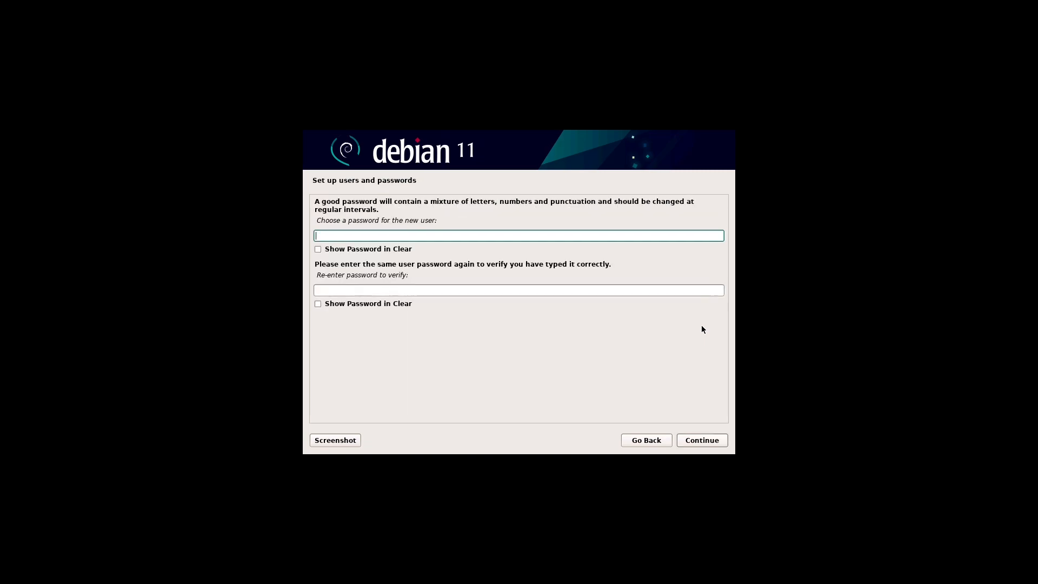
{"action": "type", "text": "foss"}
{"action": "key", "text": "Tab"}
{"action": "key", "text": "Tab"}
{"action": "type", "text": "foss"}
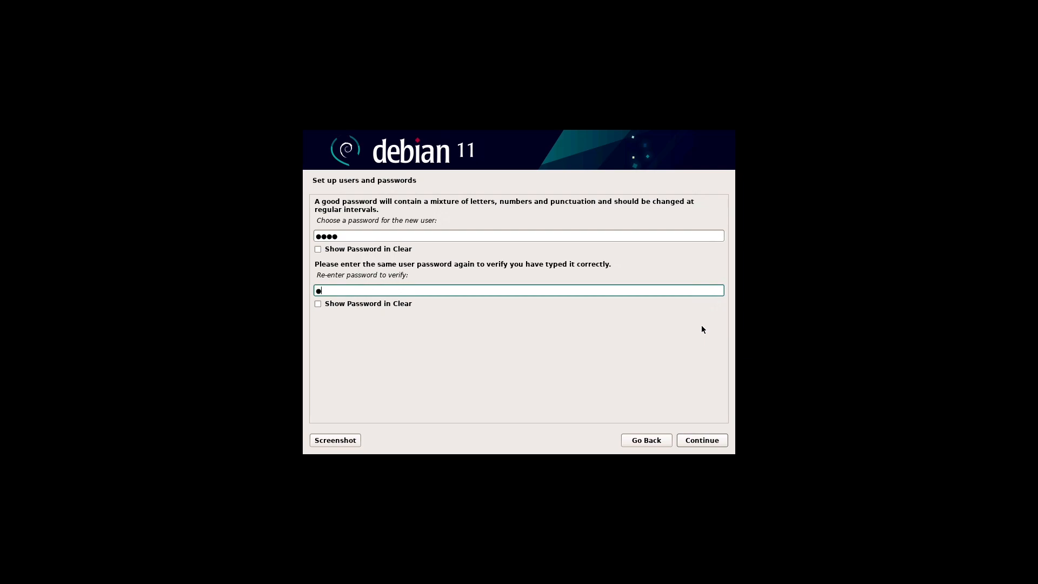
{"action": "key", "text": "Return"}
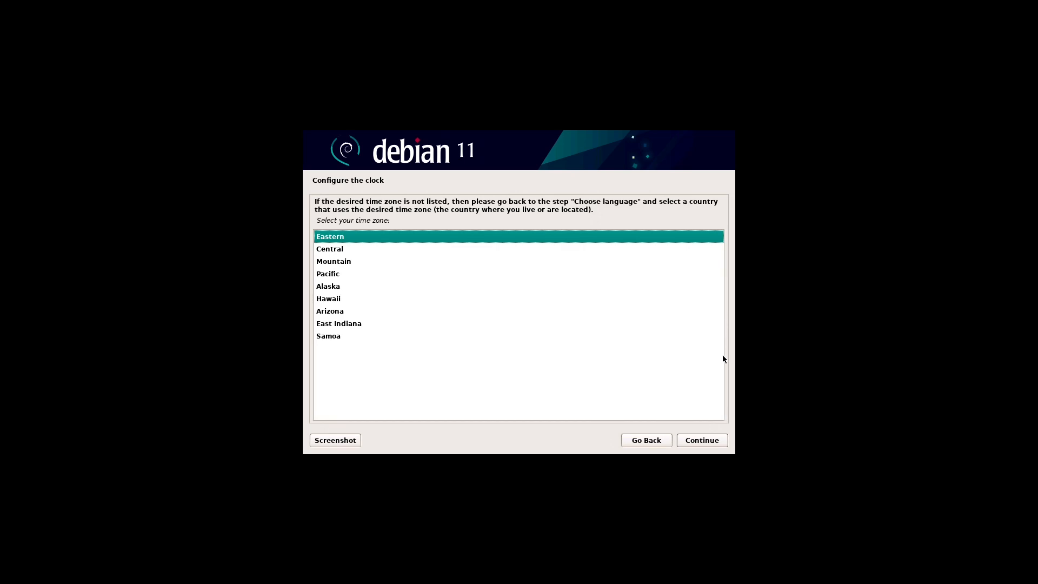
{"action": "left_click", "coordinate": [724, 442]}
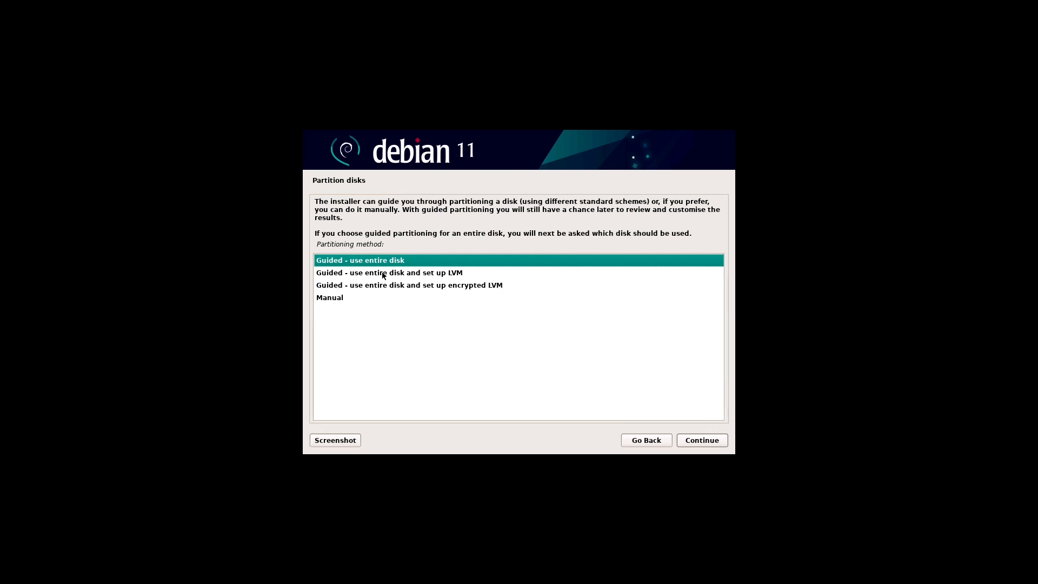
Step: Choose manual partitioning instead of guided LVM
{"action": "left_click", "coordinate": [437, 274]}
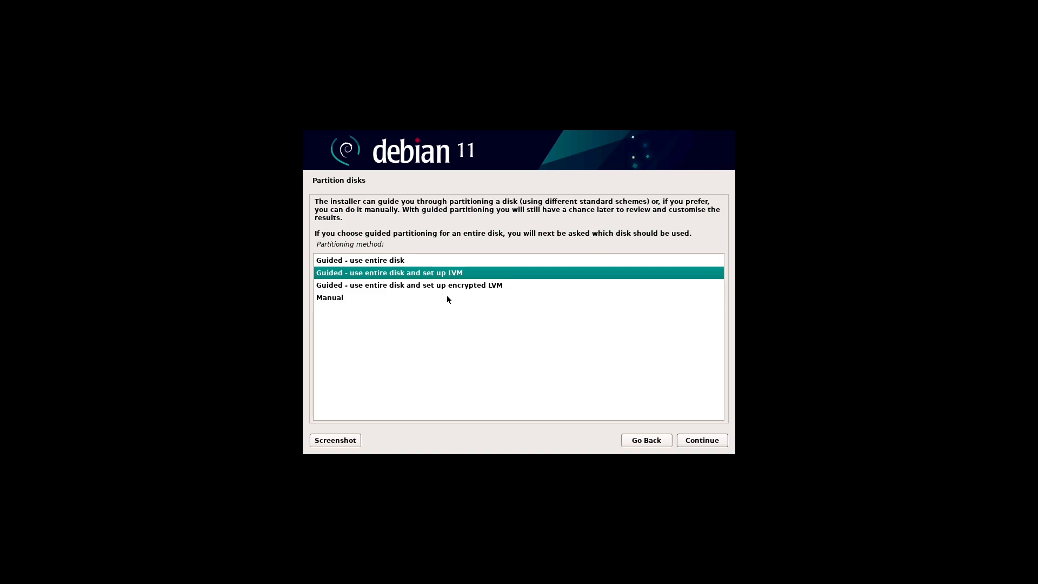
{"action": "left_click", "coordinate": [446, 298]}
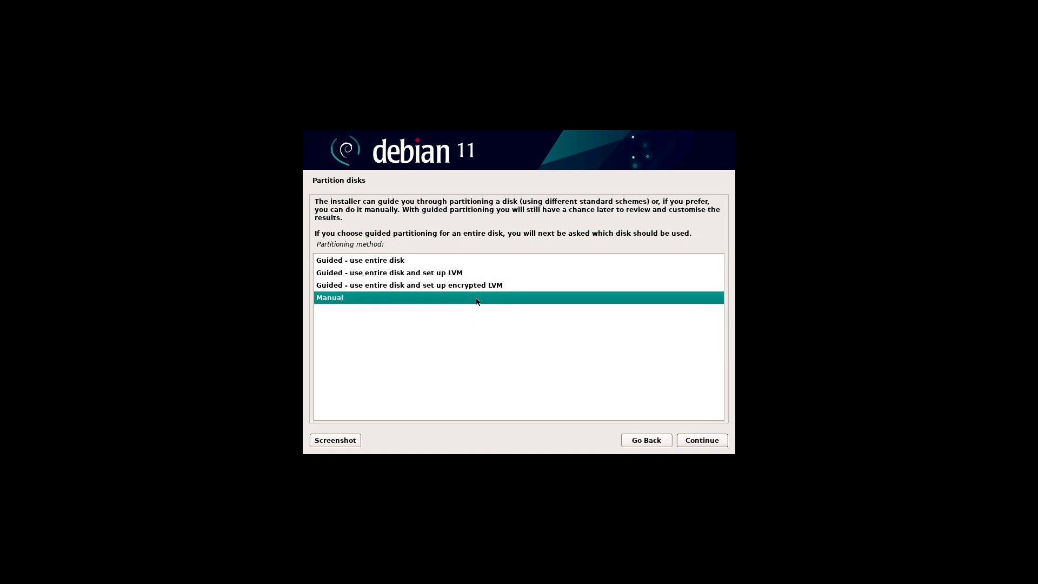
{"action": "left_click", "coordinate": [722, 443]}
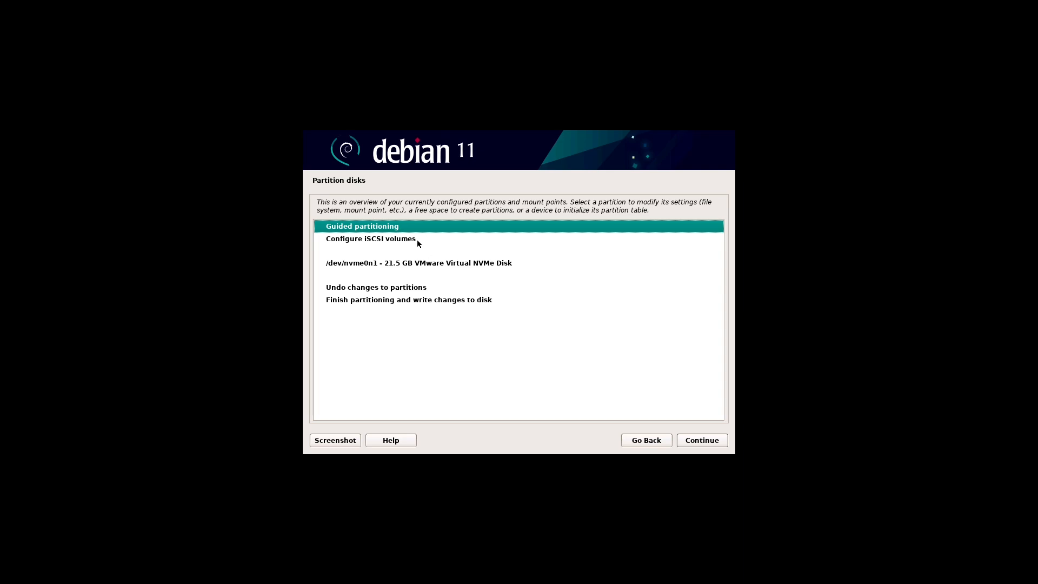
Step: Create a new empty partition table on /dev/nvme0n1 and select its 21.5 GB free space
{"action": "left_click", "coordinate": [389, 243]}
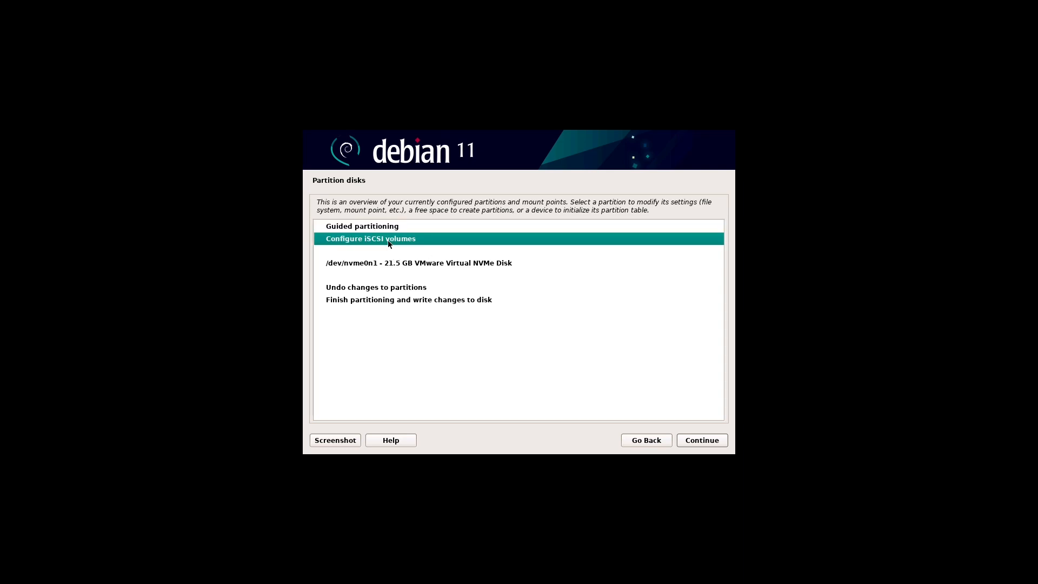
{"action": "left_click", "coordinate": [434, 265]}
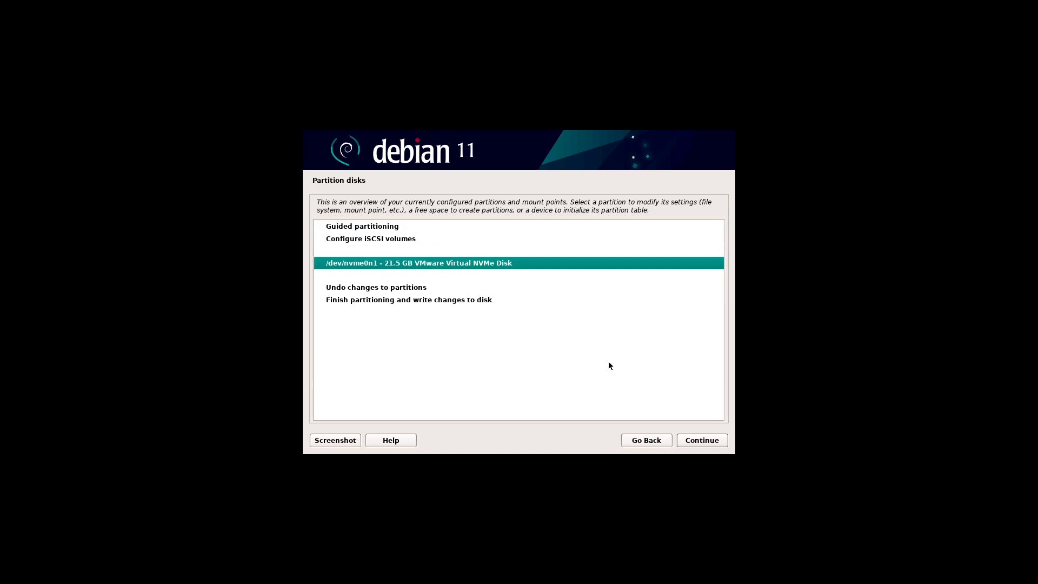
{"action": "left_click", "coordinate": [721, 443]}
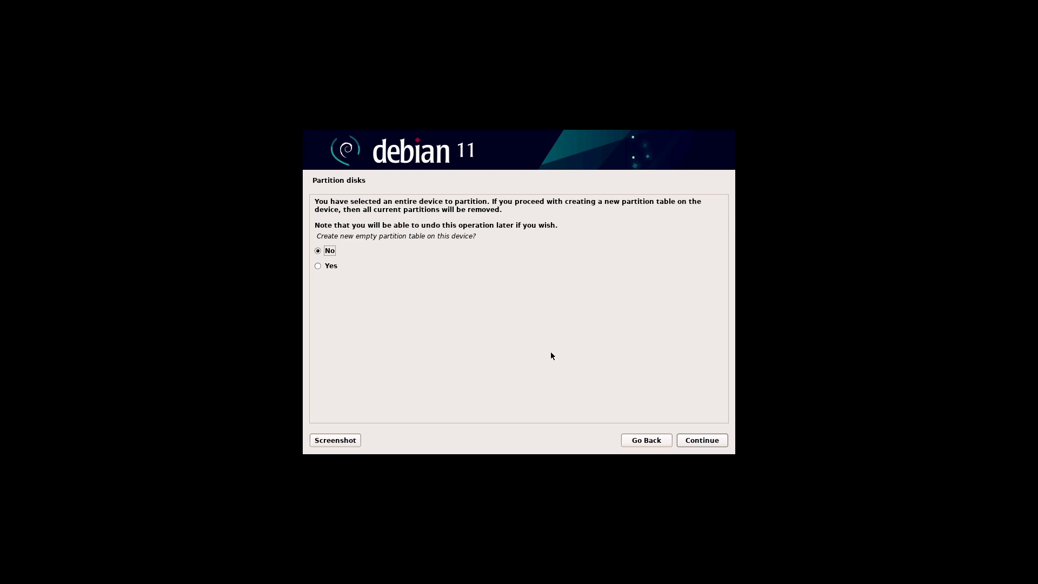
{"action": "left_click", "coordinate": [330, 265]}
{"action": "left_click", "coordinate": [721, 442]}
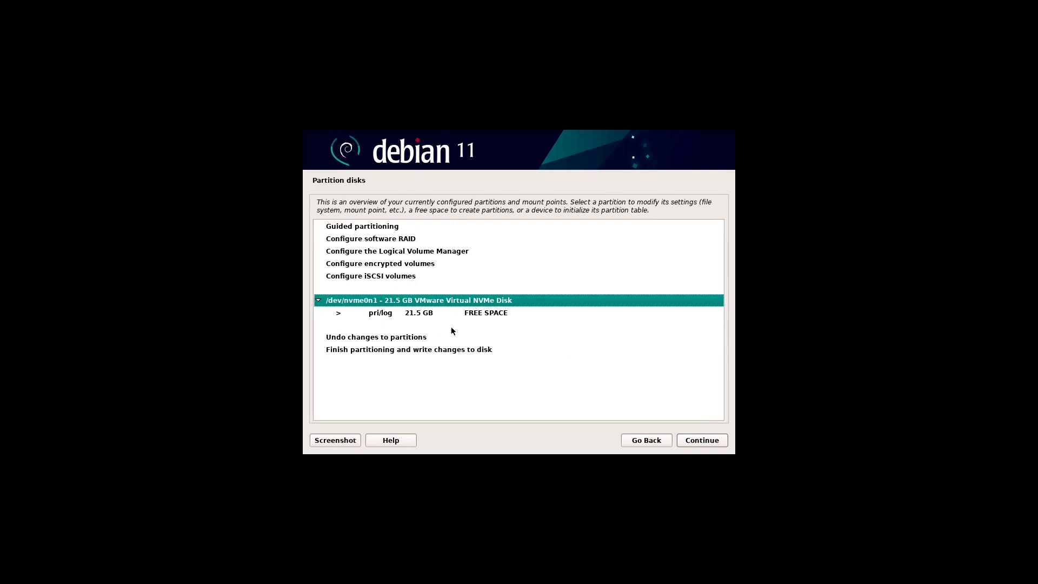
{"action": "left_click", "coordinate": [474, 313]}
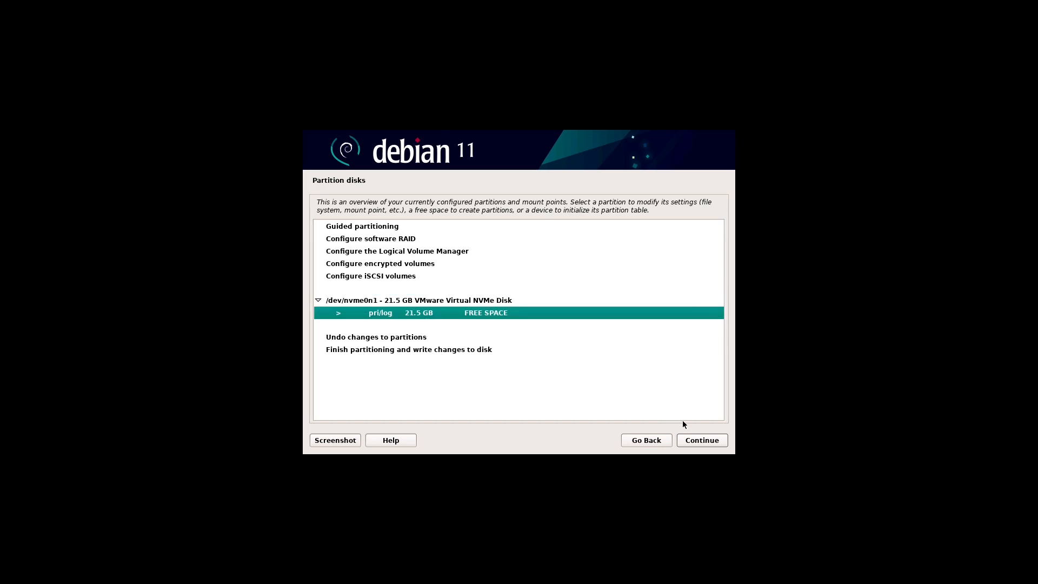
{"action": "left_click", "coordinate": [465, 252]}
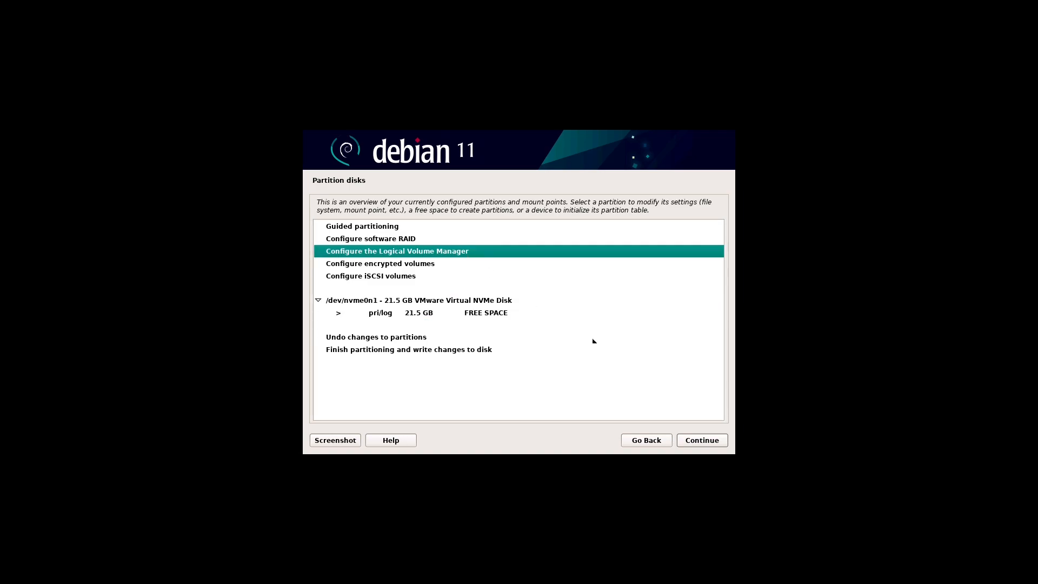
Step: Configure LVM, write the partition changes to disk, and view the empty LVM configuration details
{"action": "left_click", "coordinate": [701, 441]}
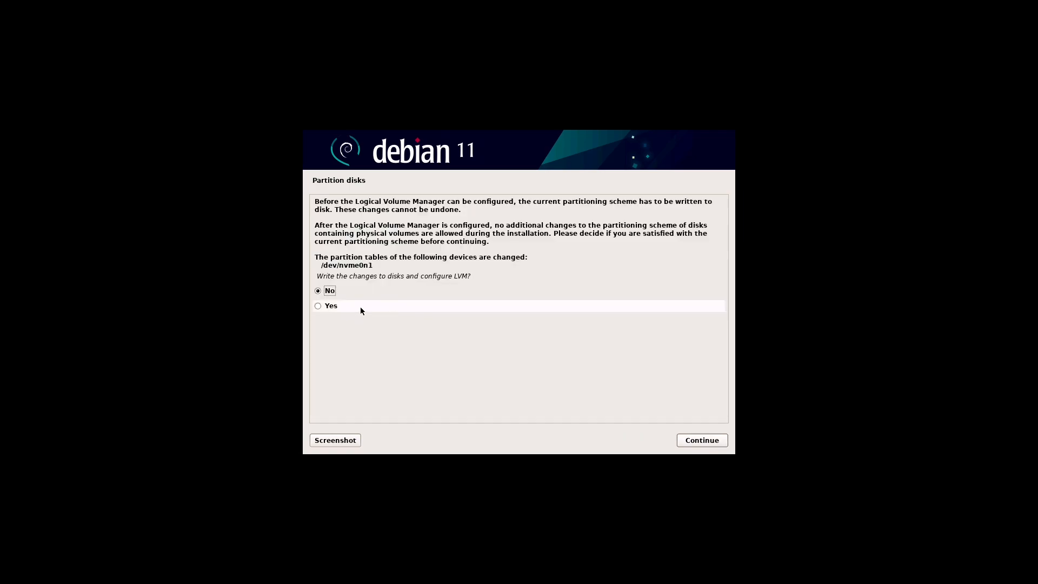
{"action": "left_click", "coordinate": [338, 306]}
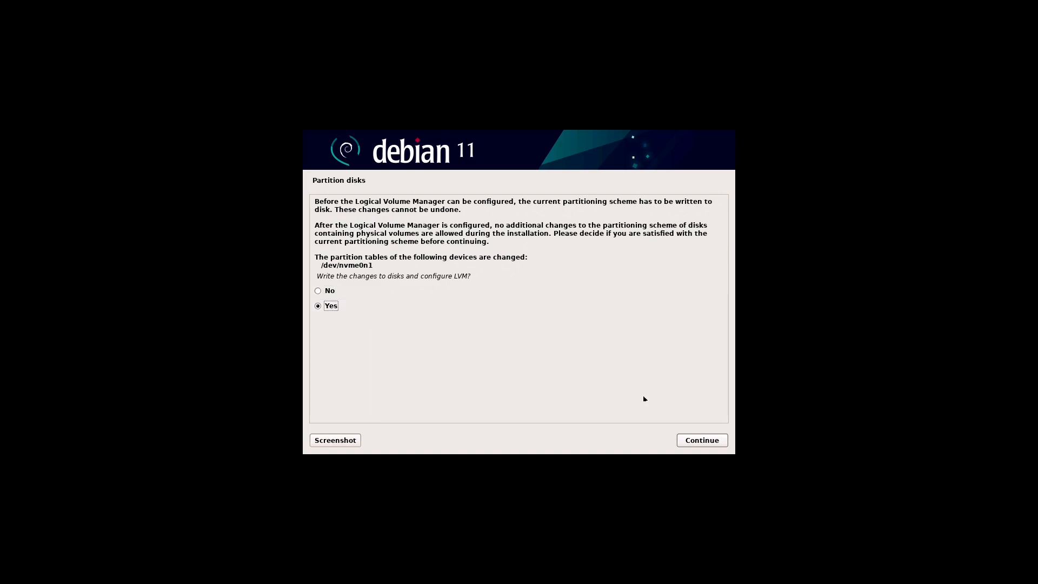
{"action": "left_click", "coordinate": [719, 441]}
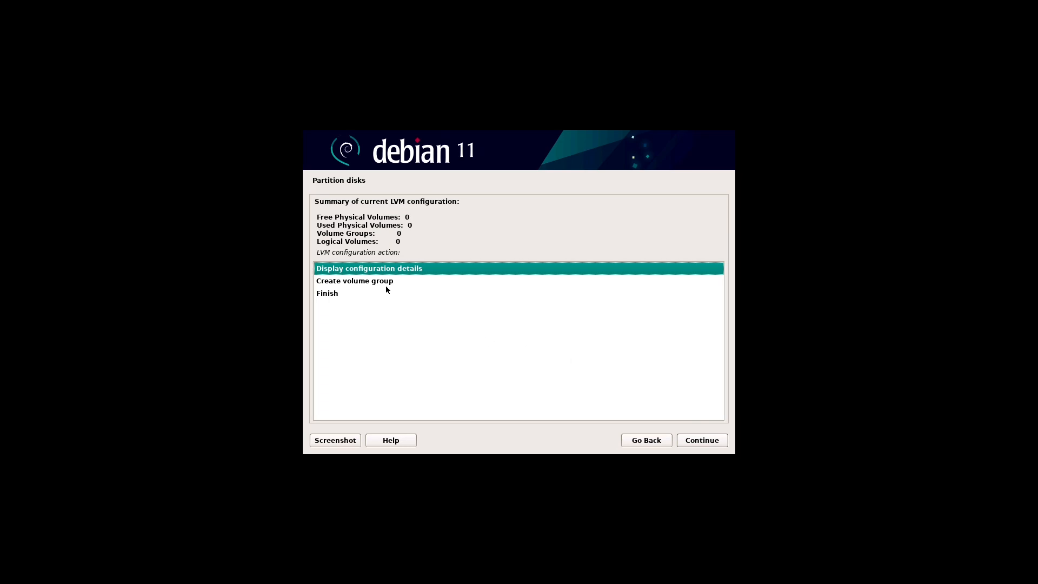
{"action": "left_click", "coordinate": [721, 439]}
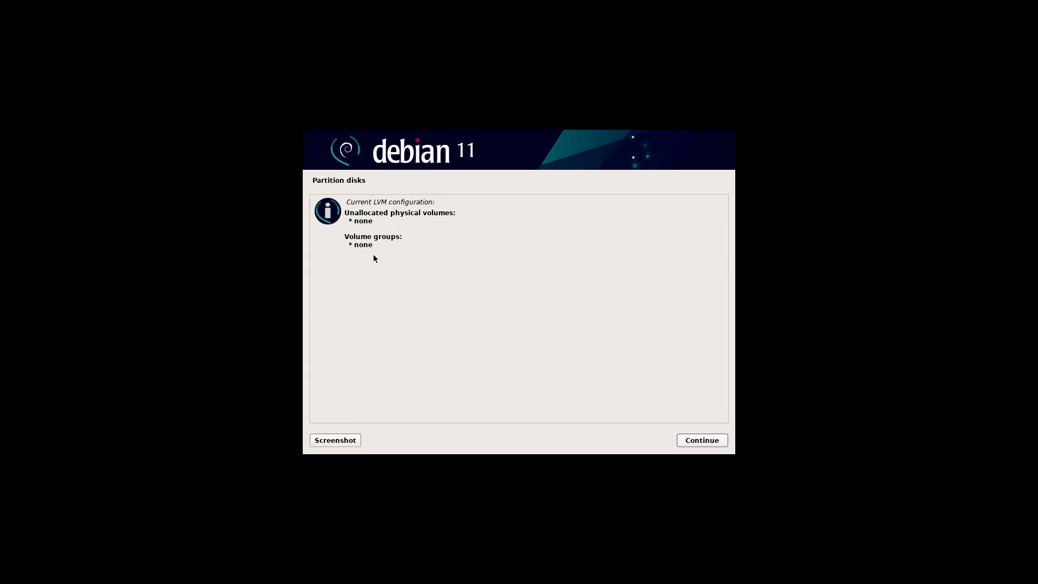
{"action": "left_click", "coordinate": [725, 441]}
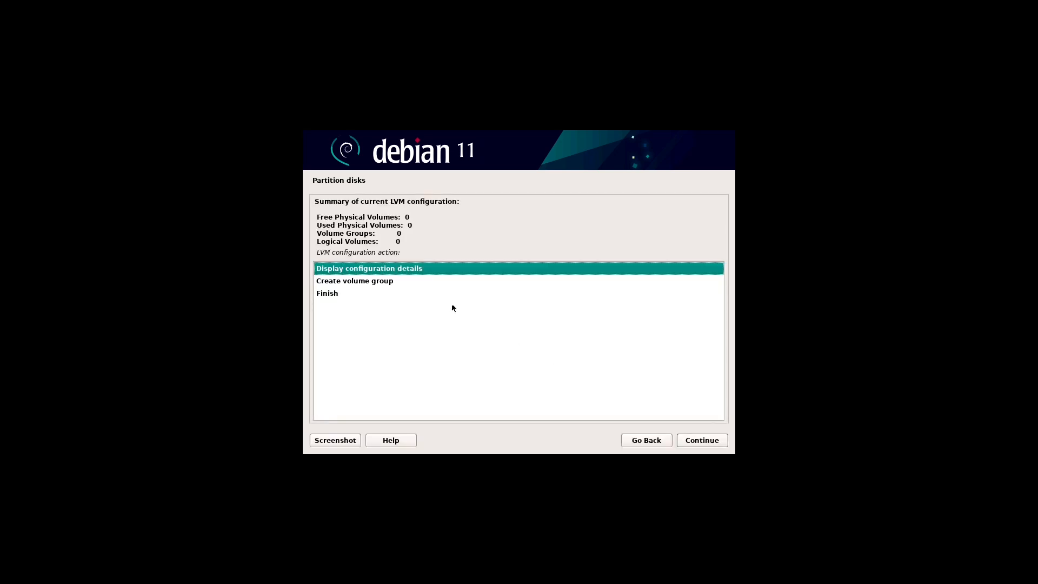
Step: Create volume group foss on the NVMe free space, write the changes, and view the LVM details
{"action": "left_click", "coordinate": [374, 281]}
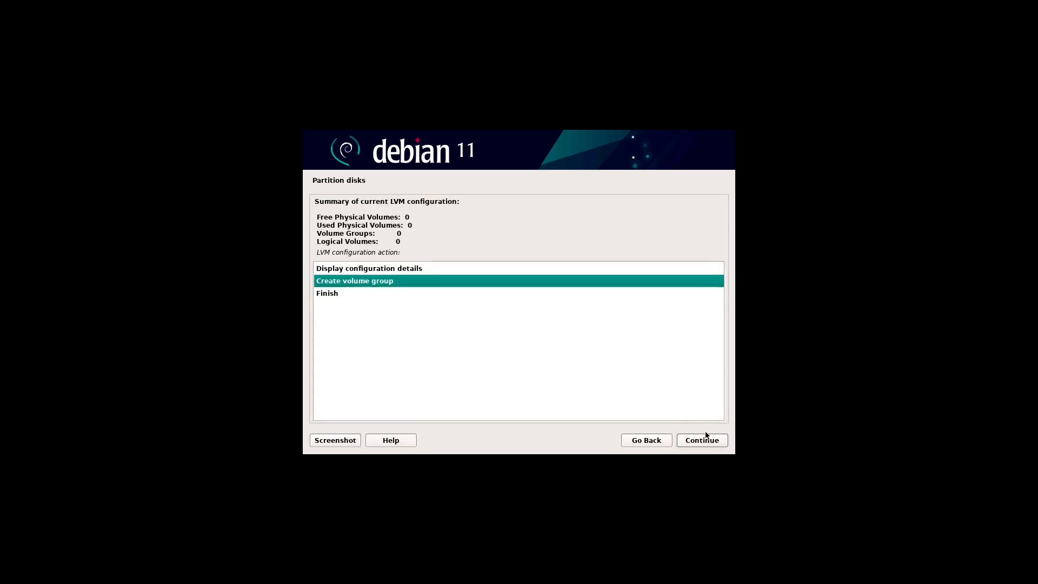
{"action": "left_click", "coordinate": [720, 441]}
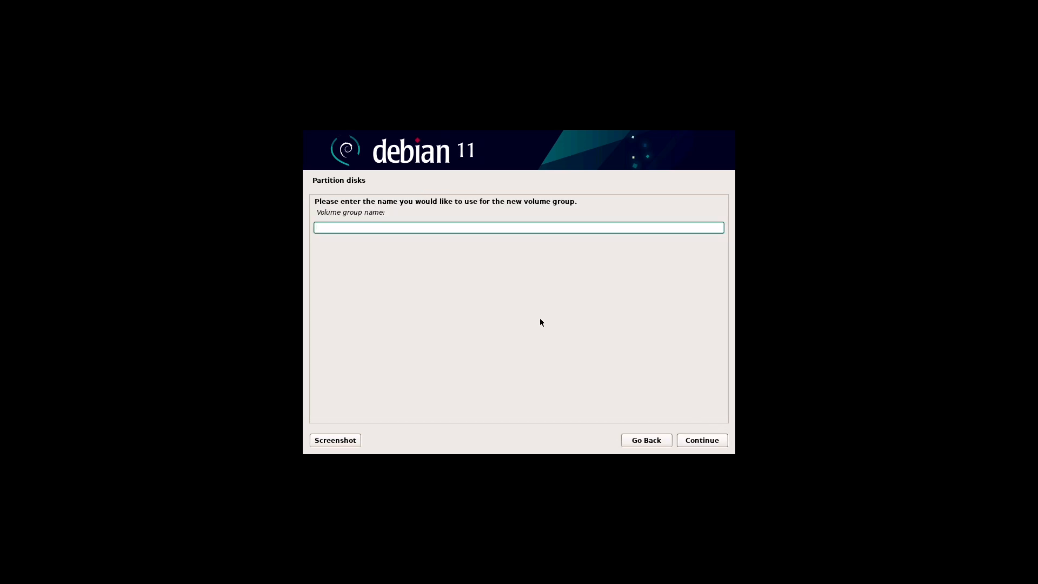
{"action": "type", "text": "foss"}
{"action": "left_click", "coordinate": [725, 441]}
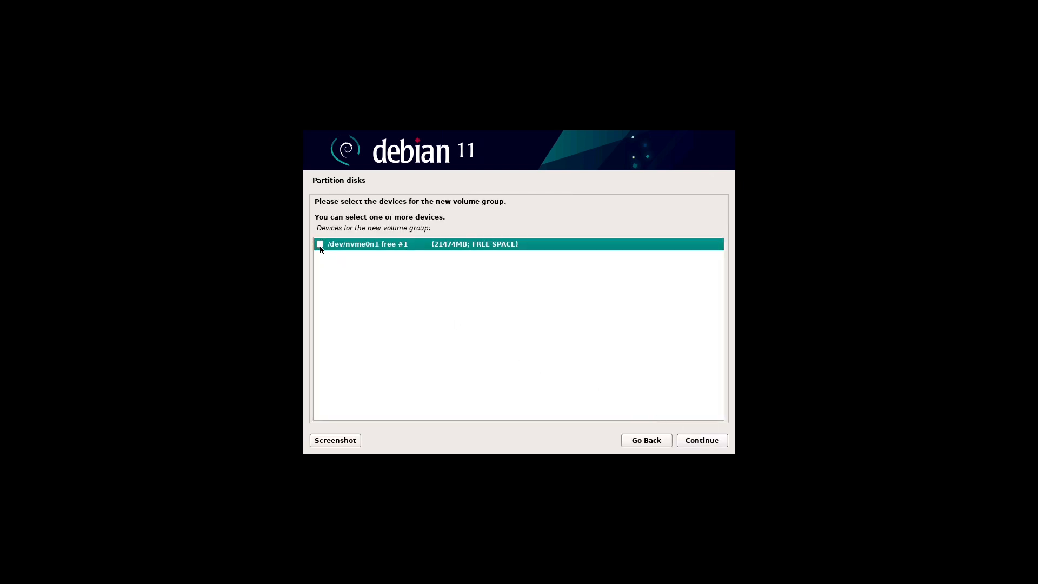
{"action": "left_click", "coordinate": [723, 441]}
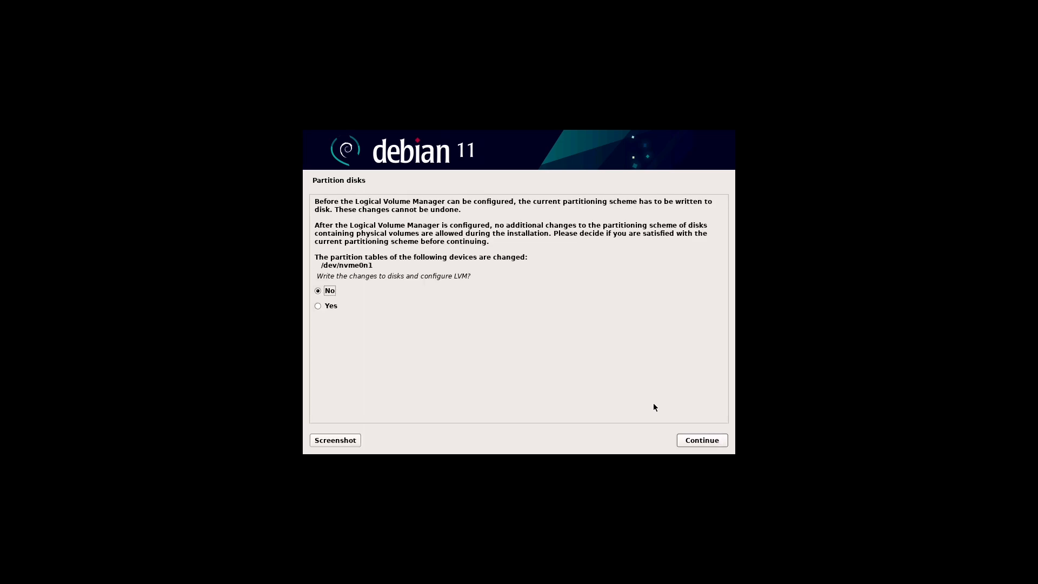
{"action": "left_click", "coordinate": [338, 305]}
{"action": "left_click", "coordinate": [721, 440]}
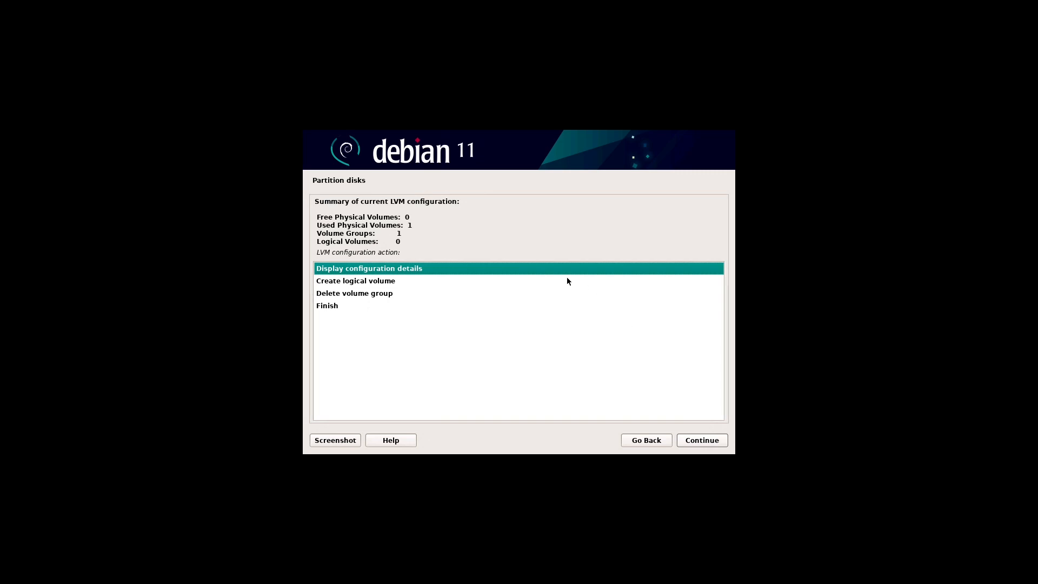
{"action": "left_click", "coordinate": [719, 441]}
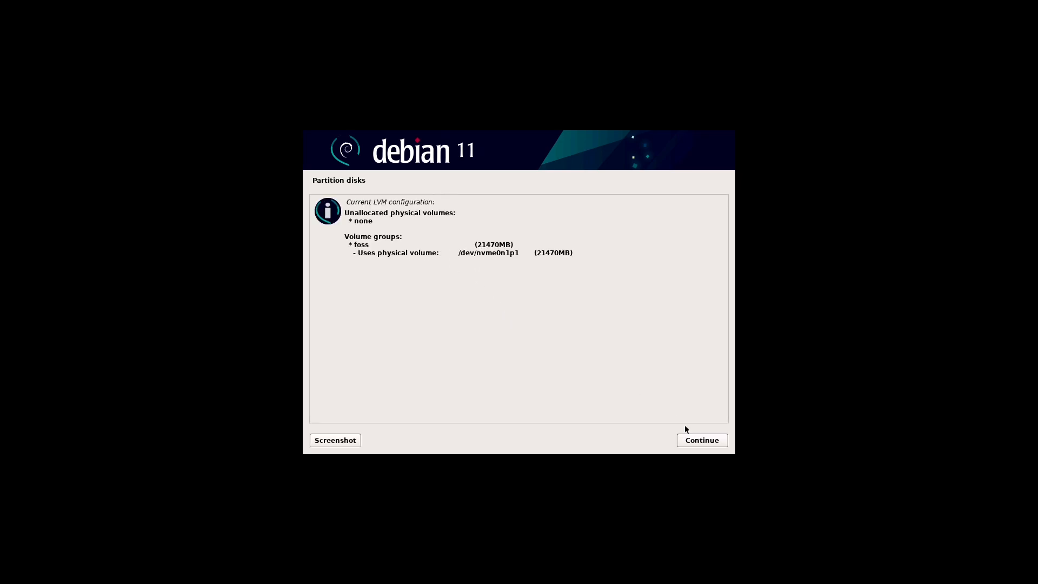
Step: Start a new logical volume in volume group foss named foss-boot
{"action": "left_click", "coordinate": [722, 442]}
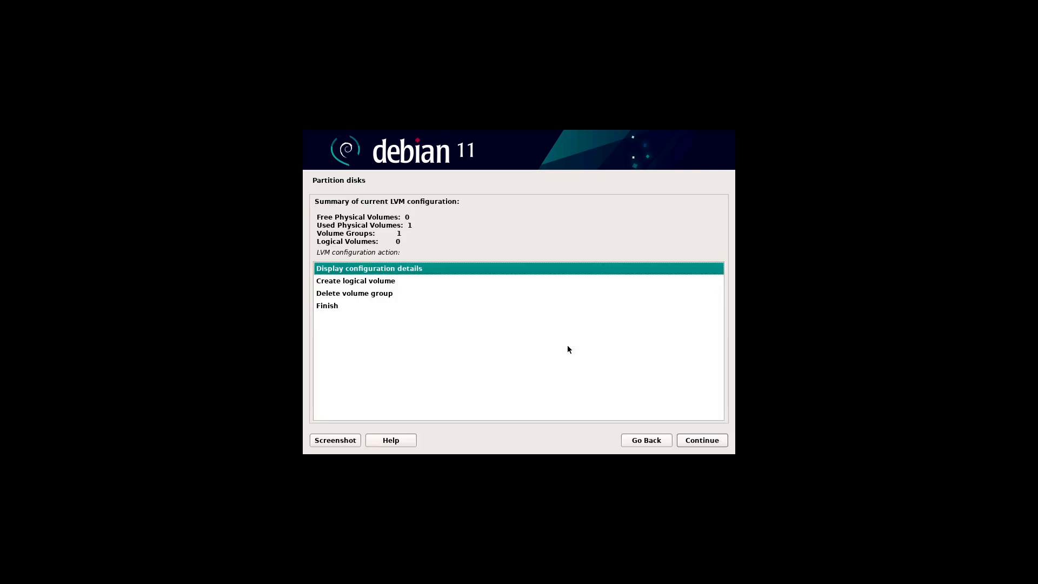
{"action": "left_click", "coordinate": [392, 284]}
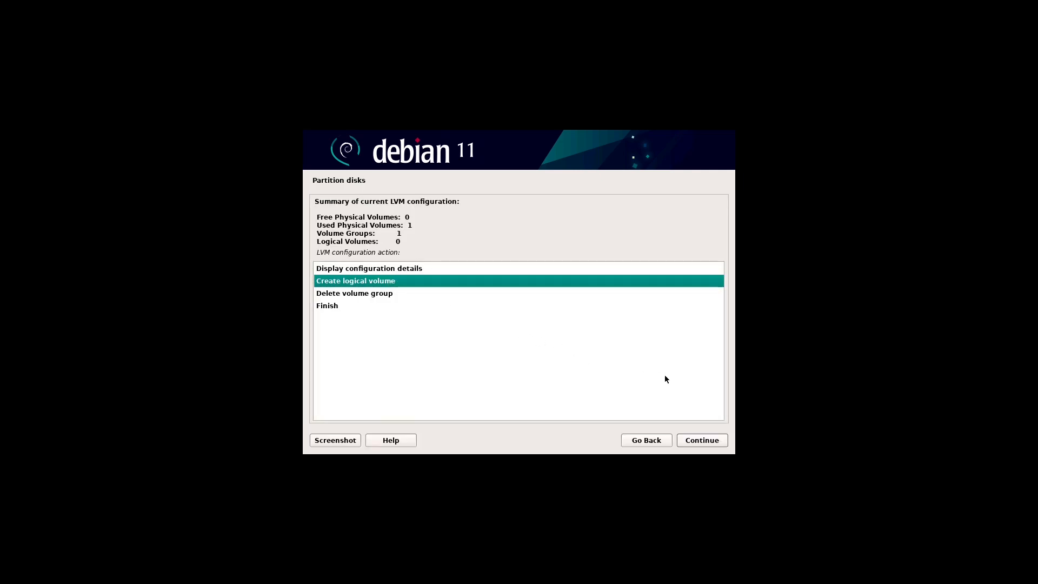
{"action": "left_click", "coordinate": [724, 440]}
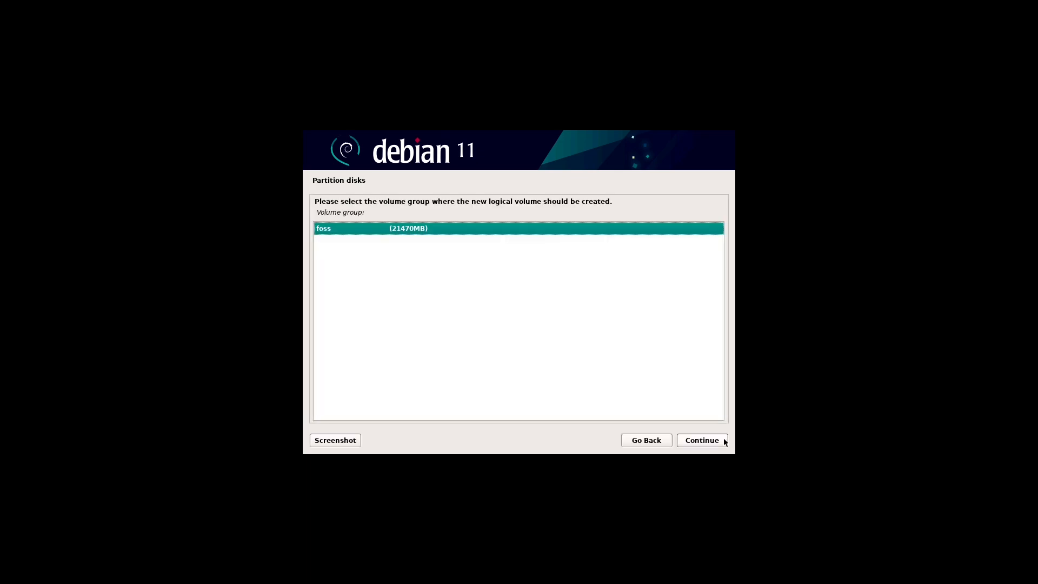
{"action": "left_click", "coordinate": [723, 439]}
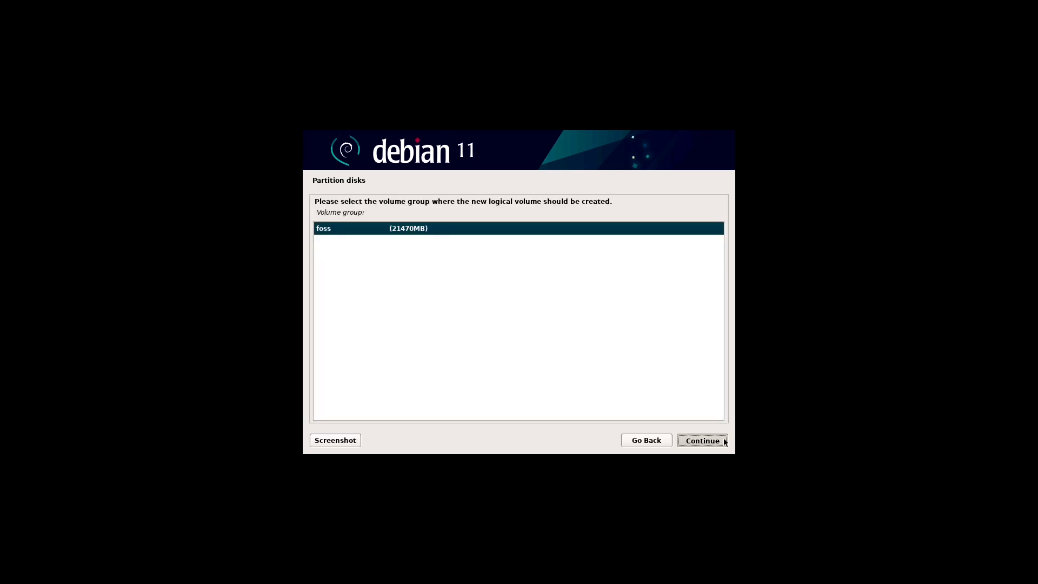
{"action": "type", "text": "foss"}
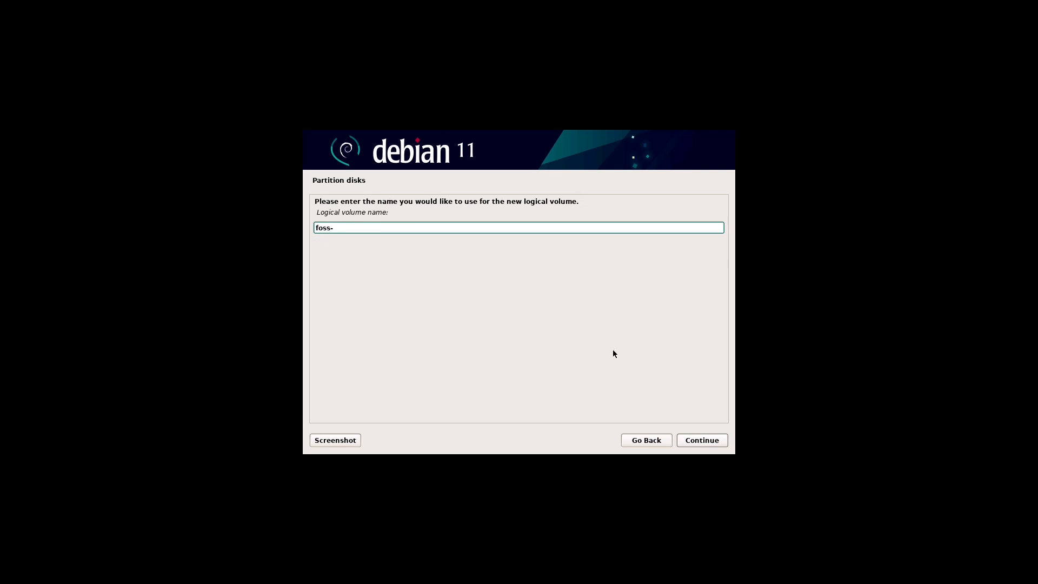
{"action": "type", "text": "-boot"}
{"action": "left_click", "coordinate": [723, 440]}
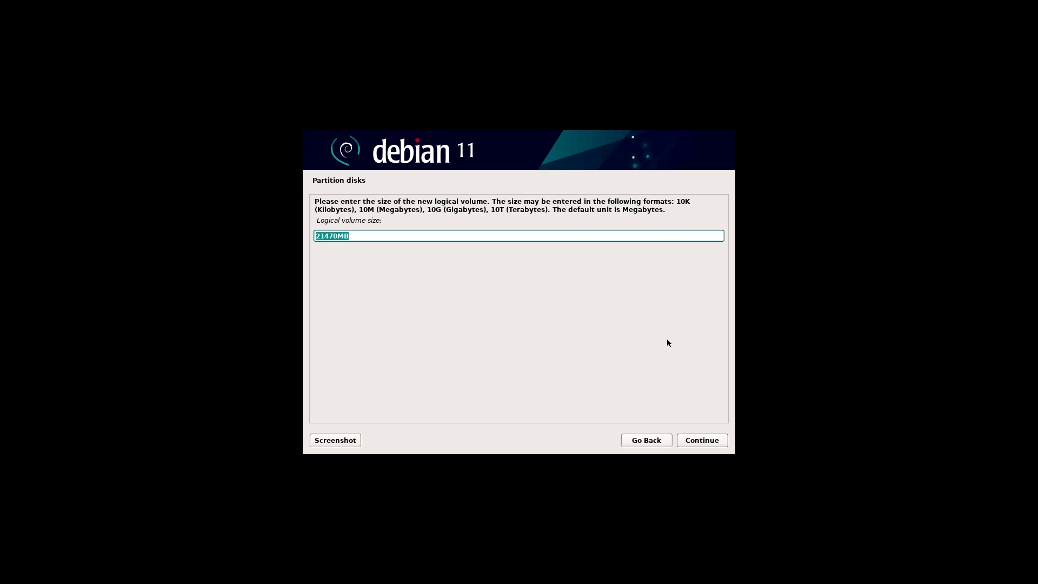
Step: Give foss-boot a 1024MB size and confirm it in the LVM configuration details
{"action": "key", "text": "Home"}
{"action": "key", "text": "Delete"}
{"action": "key", "text": "Delete"}
{"action": "key", "text": "Delete"}
{"action": "key", "text": "Delete"}
{"action": "key", "text": "Delete"}
{"action": "type", "text": "1024"}
{"action": "left_click", "coordinate": [720, 443]}
{"action": "left_click", "coordinate": [721, 442]}
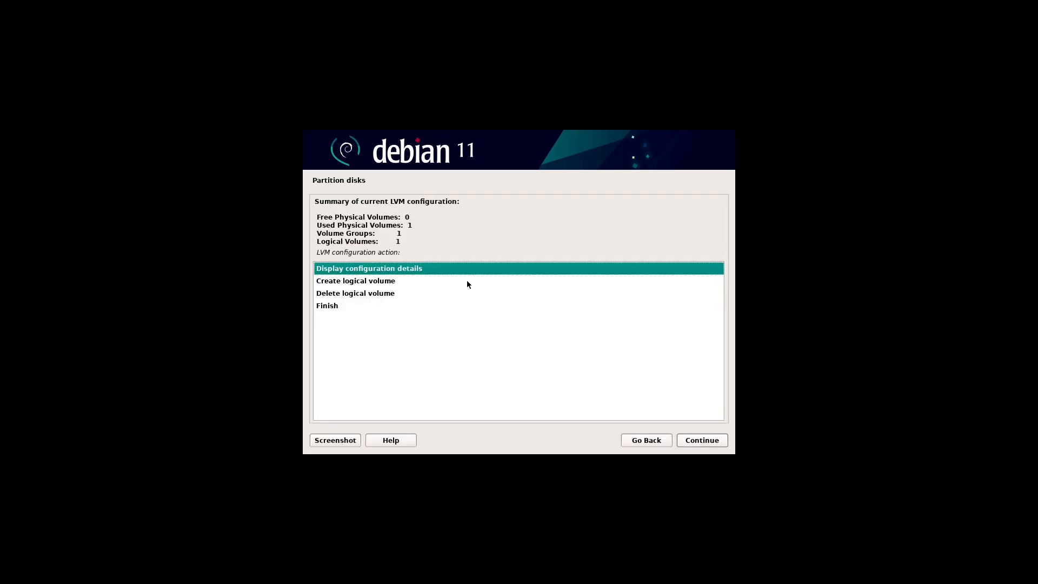
{"action": "left_click", "coordinate": [723, 443]}
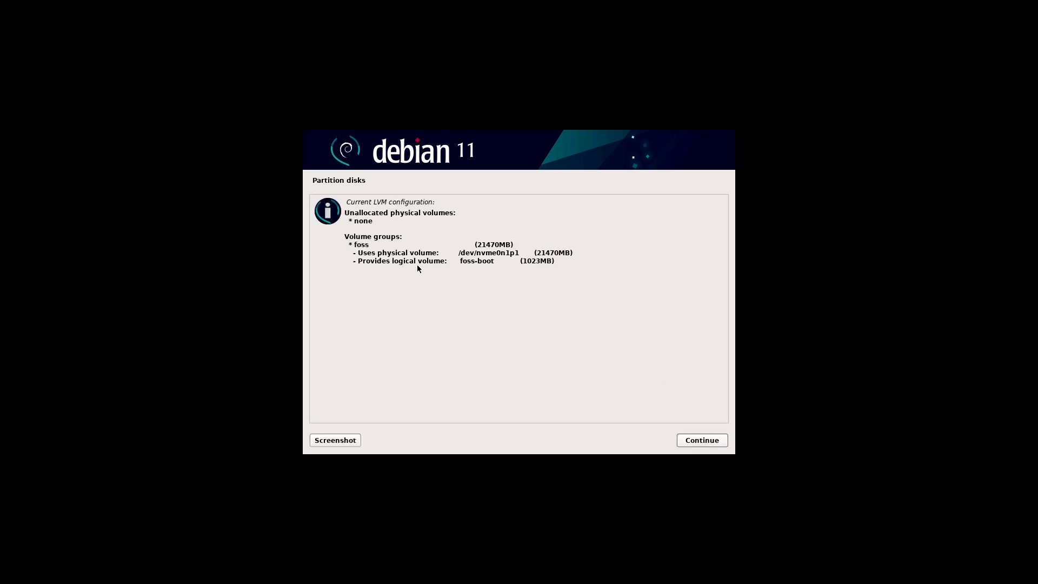
{"action": "left_click", "coordinate": [725, 440]}
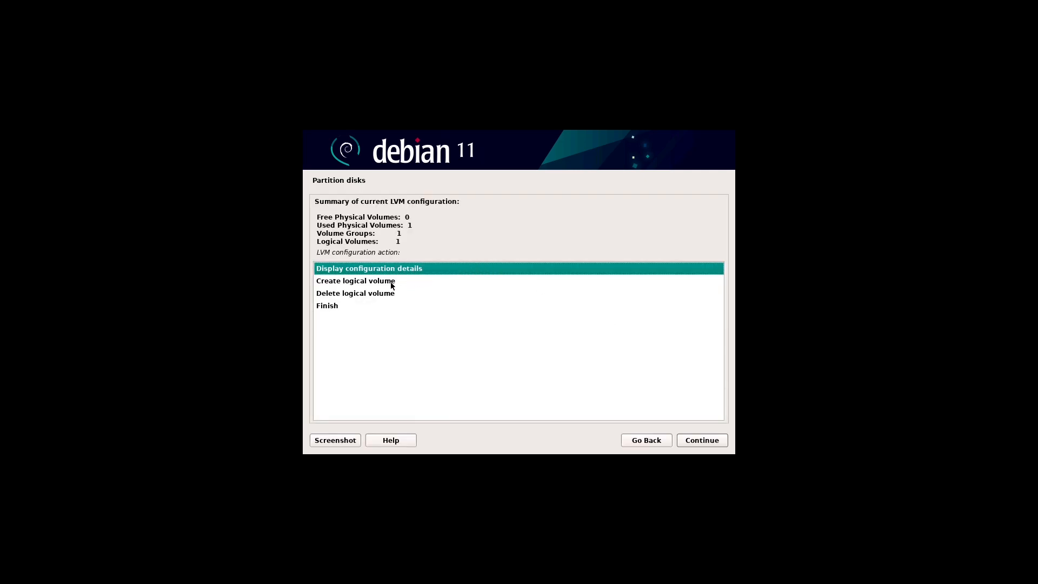
Step: Create logical volume foss-root in group foss with size 10240MB, then review the LVM details
{"action": "left_click", "coordinate": [392, 285]}
{"action": "left_click", "coordinate": [721, 440]}
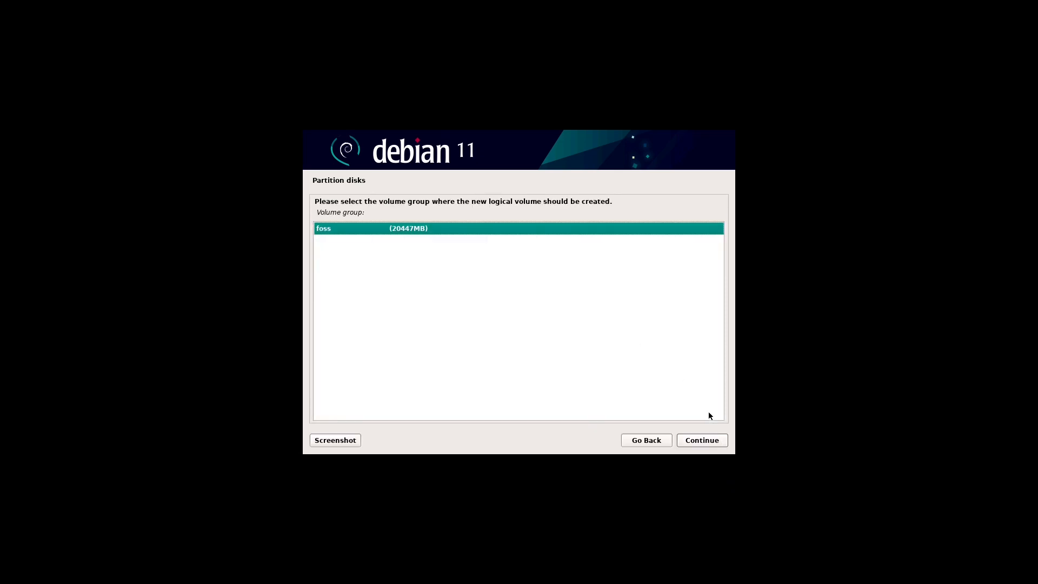
{"action": "left_click", "coordinate": [721, 441]}
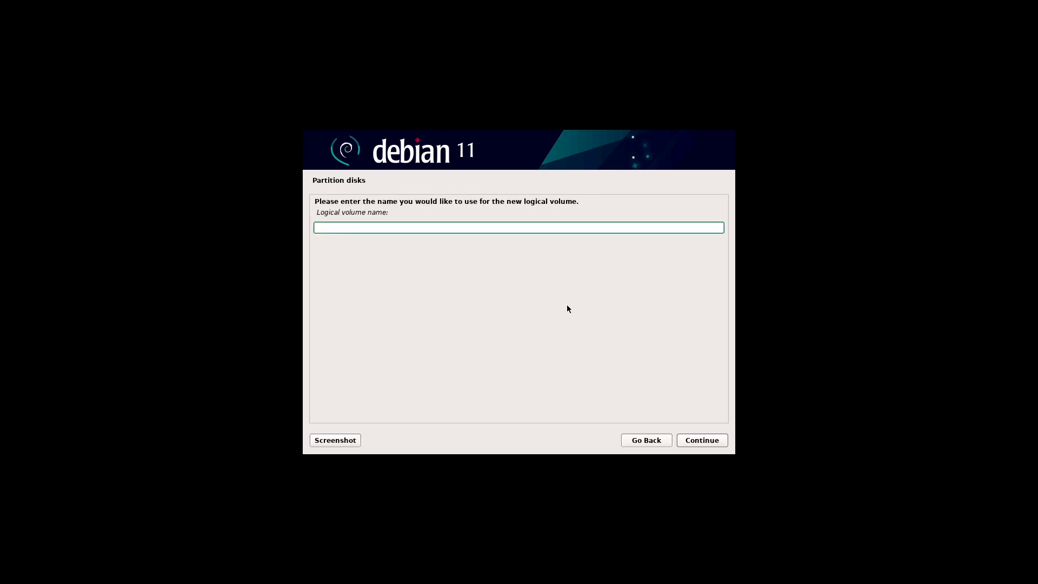
{"action": "type", "text": "foss-root"}
{"action": "left_click", "coordinate": [724, 440]}
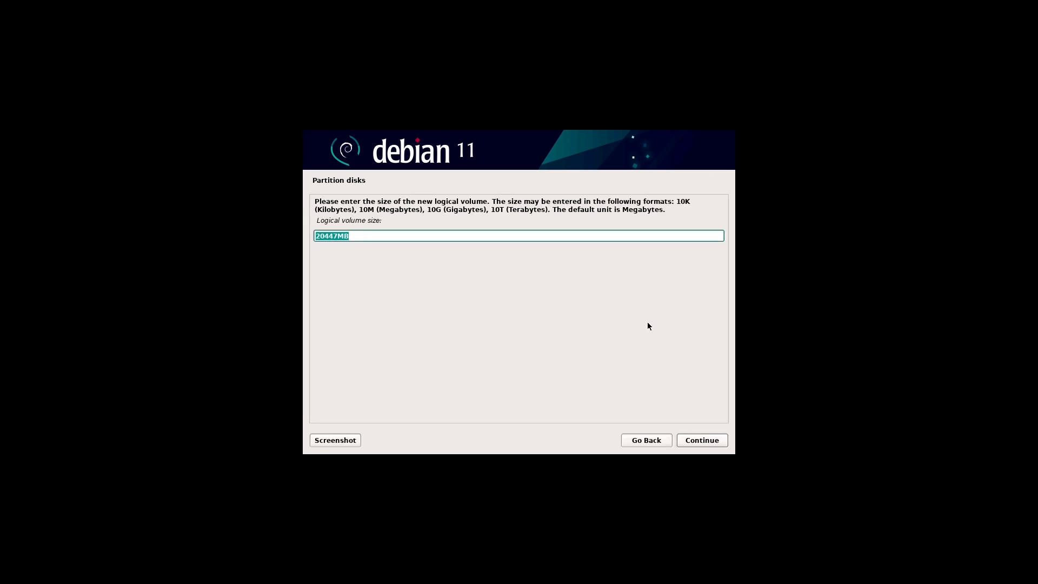
{"action": "key", "text": "Home"}
{"action": "key", "text": "shift+Right"}
{"action": "key", "text": "shift+Right"}
{"action": "key", "text": "shift+Right"}
{"action": "key", "text": "shift+Right"}
{"action": "key", "text": "shift+Right"}
{"action": "type", "text": "10240"}
{"action": "left_click", "coordinate": [723, 441]}
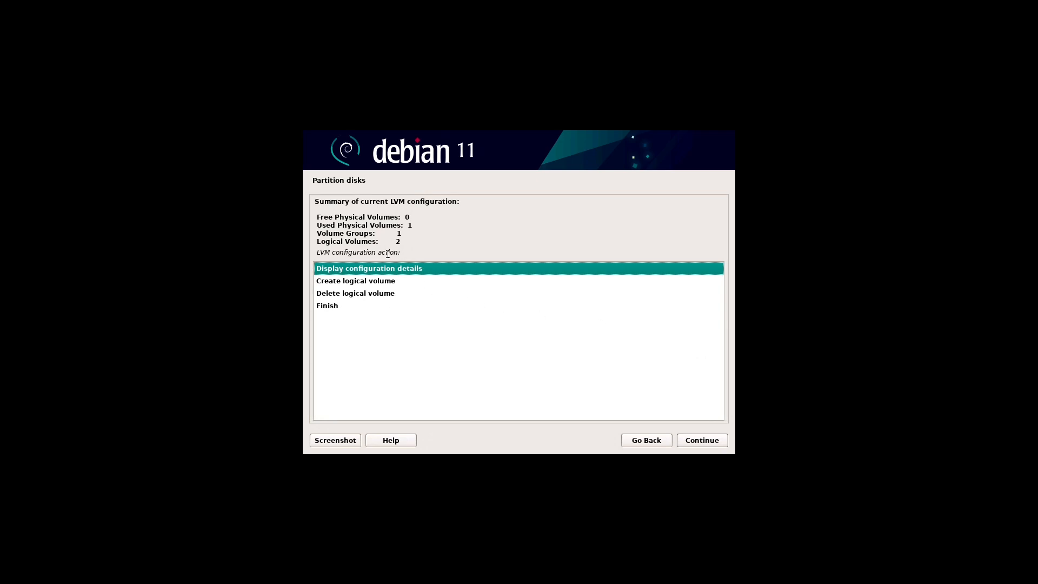
{"action": "left_click", "coordinate": [722, 440]}
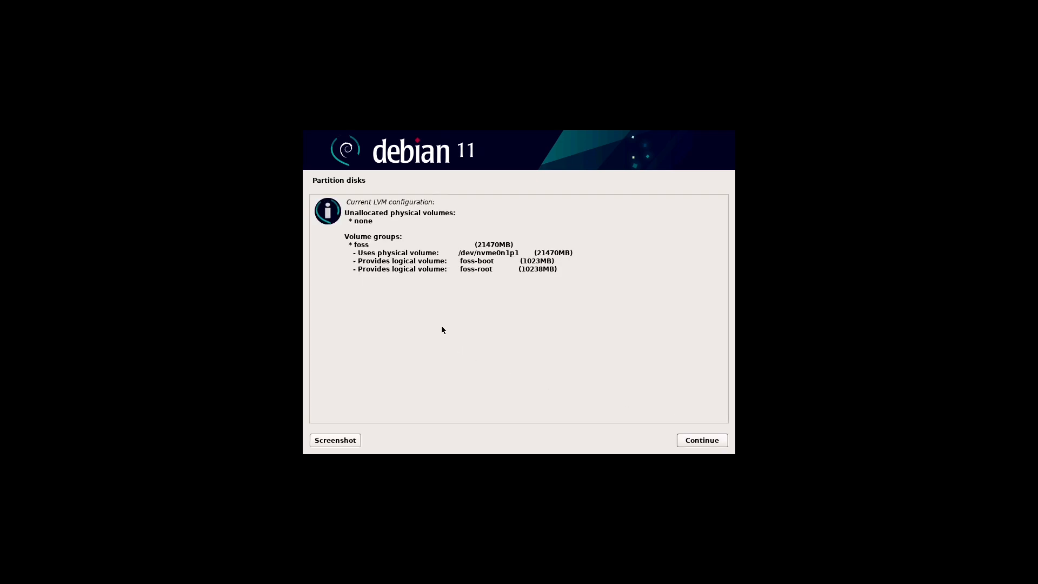
{"action": "left_click", "coordinate": [725, 443]}
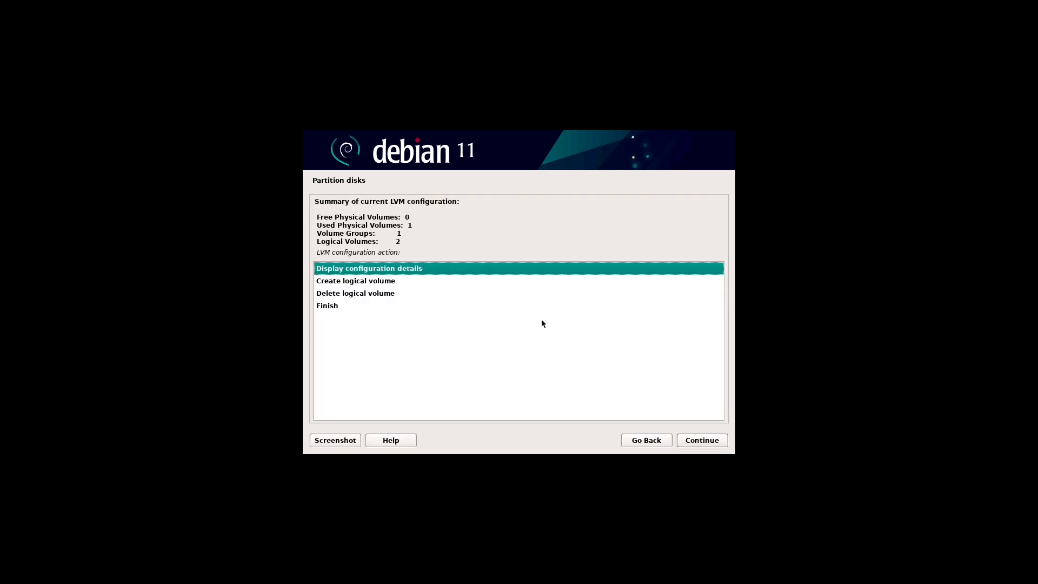
Step: Create a 4096MB logical volume named foss-swap in volume group foss
{"action": "left_click", "coordinate": [388, 283]}
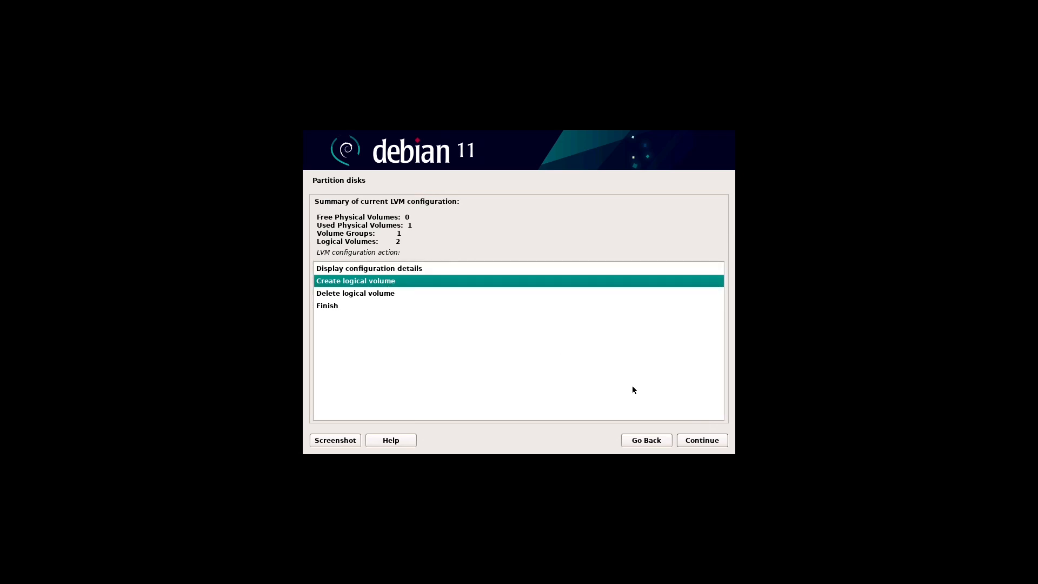
{"action": "left_click", "coordinate": [722, 444]}
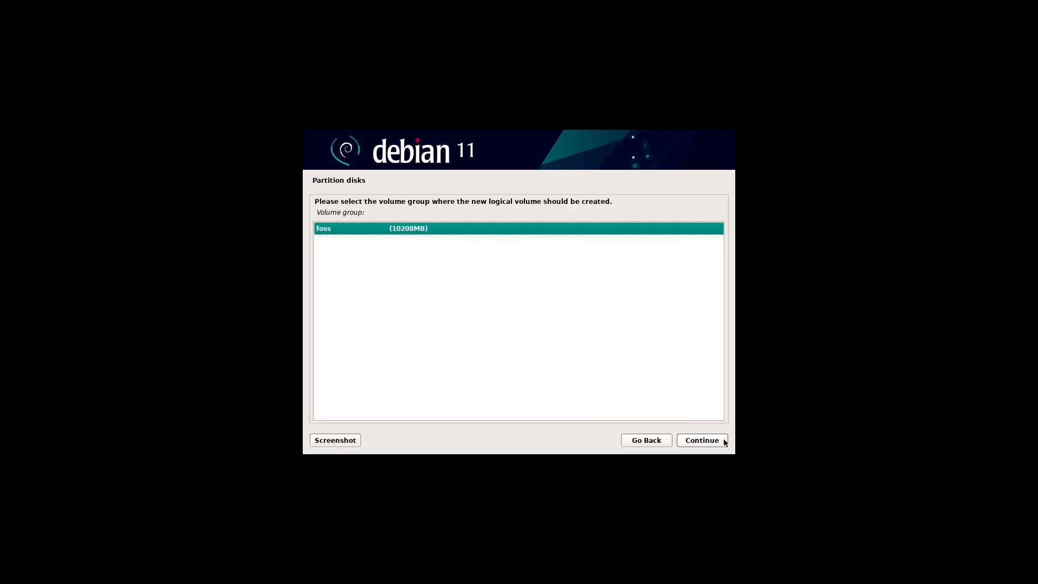
{"action": "left_click", "coordinate": [722, 444]}
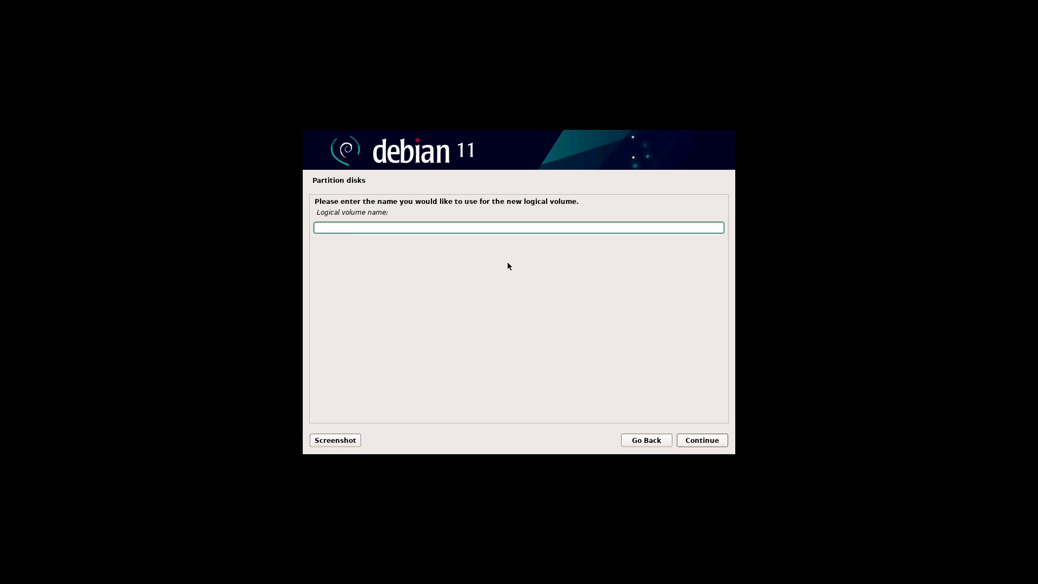
{"action": "type", "text": "foss-swap"}
{"action": "left_click", "coordinate": [725, 439]}
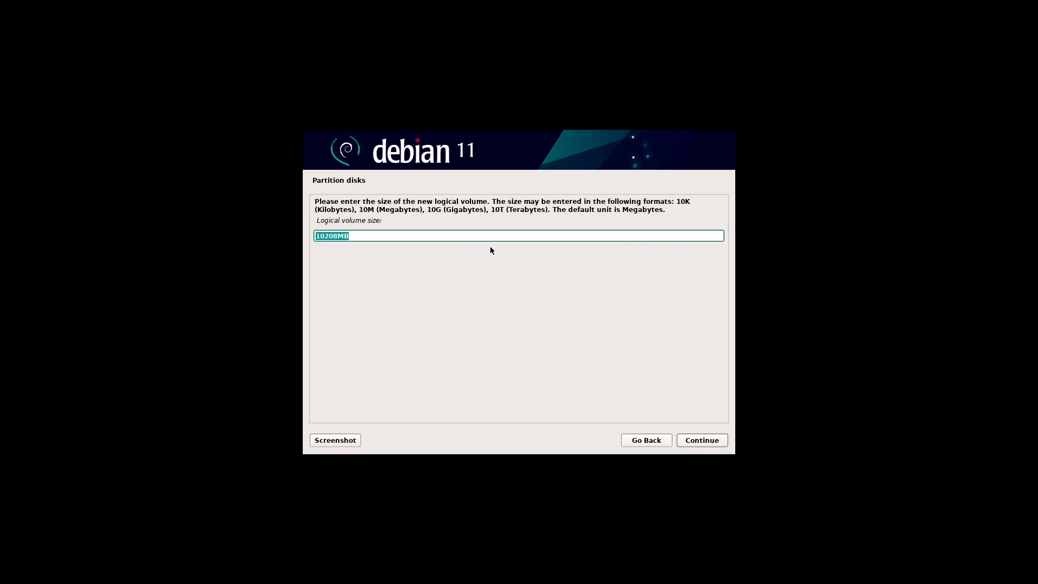
{"action": "key", "text": "Home"}
{"action": "key", "text": "shift+Right"}
{"action": "key", "text": "shift+Right"}
{"action": "key", "text": "shift+Right"}
{"action": "key", "text": "shift+Right"}
{"action": "key", "text": "shift+Right"}
{"action": "type", "text": "4096"}
{"action": "left_click", "coordinate": [723, 441]}
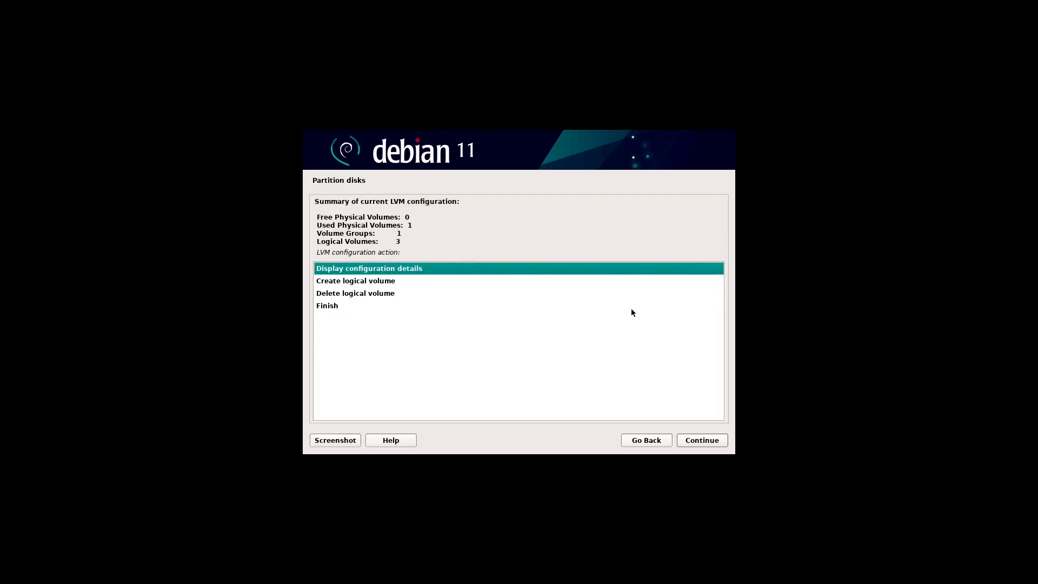
Step: Add logical volume foss-var to group foss using the remaining 6115MB, then review the details
{"action": "left_click", "coordinate": [390, 282]}
{"action": "left_click", "coordinate": [724, 443]}
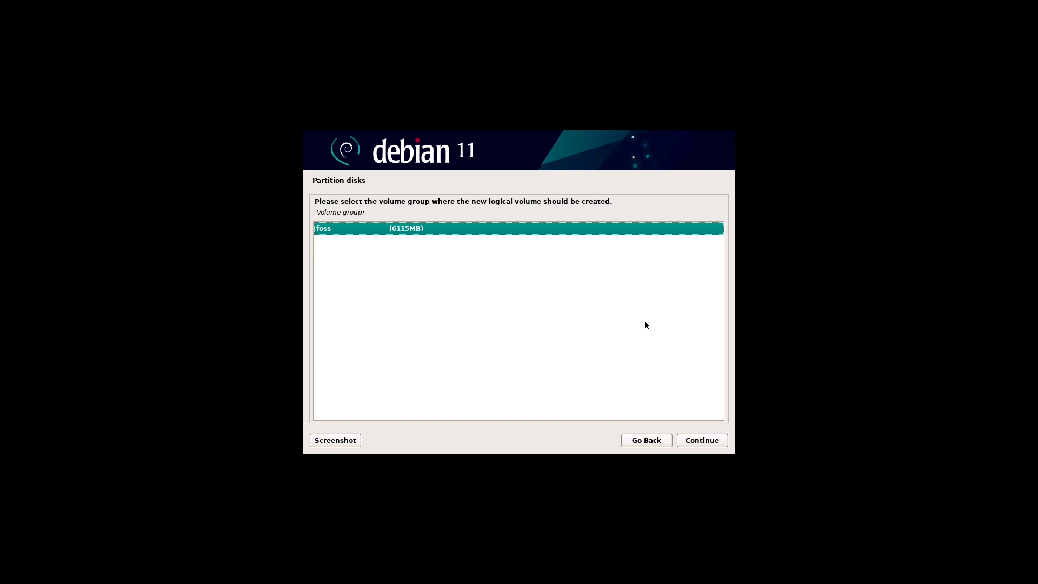
{"action": "left_click", "coordinate": [722, 439]}
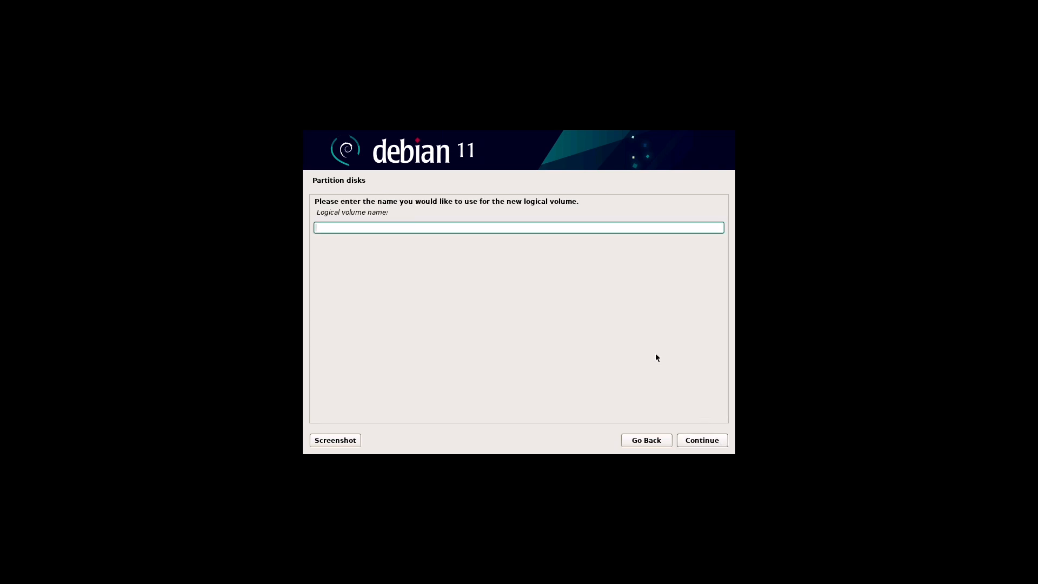
{"action": "type", "text": "foss-var"}
{"action": "left_click", "coordinate": [723, 444]}
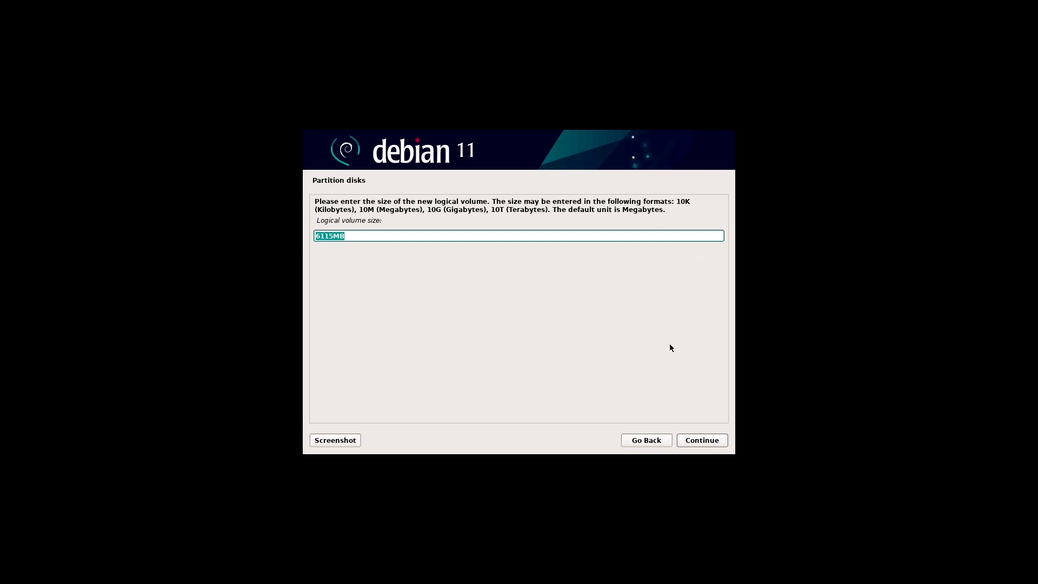
{"action": "left_click", "coordinate": [724, 438]}
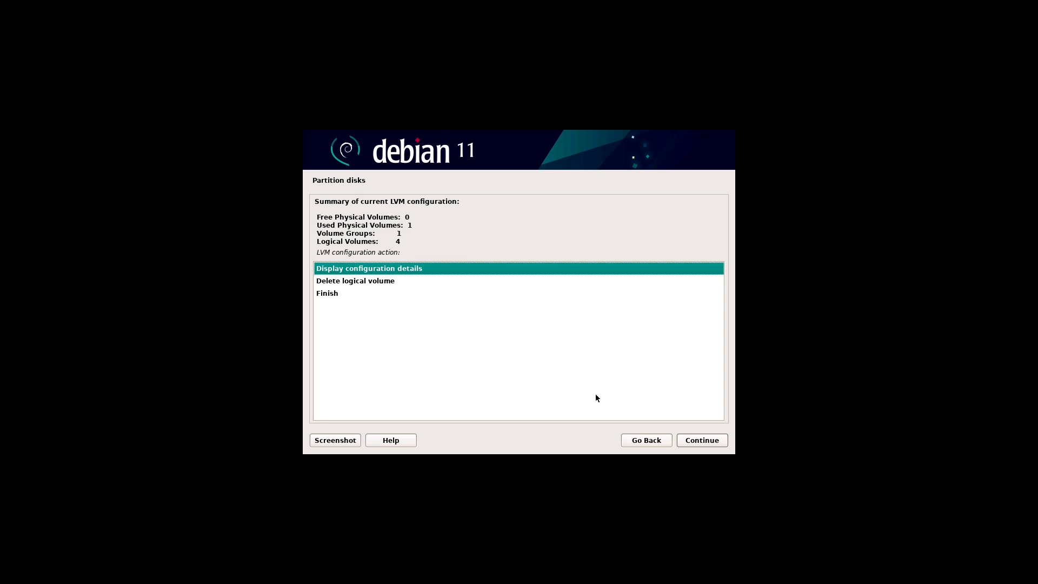
{"action": "left_click", "coordinate": [726, 438]}
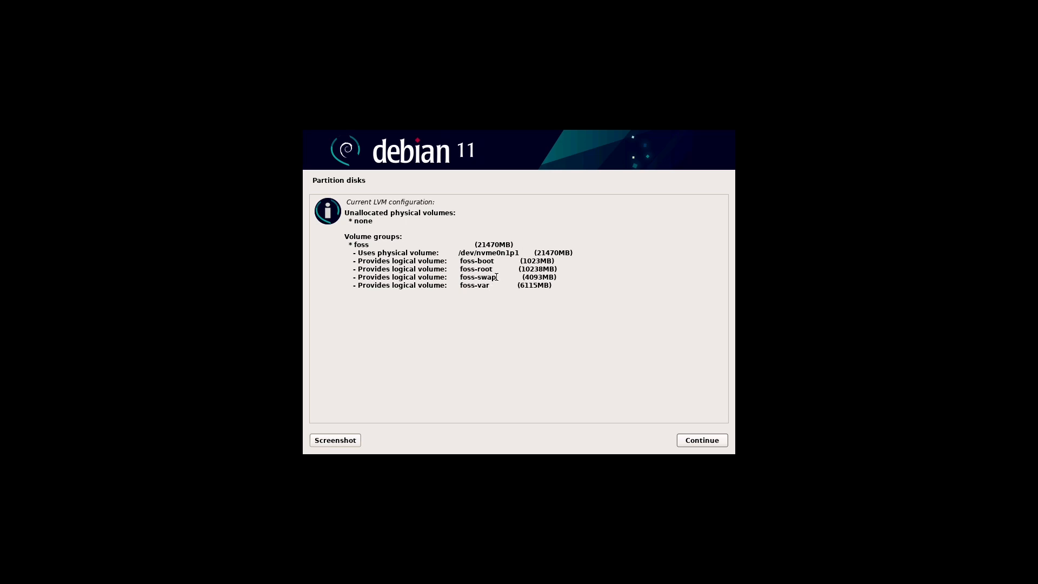
Step: Finish the LVM configuration and return to the partition overview showing the four foss volumes
{"action": "left_click", "coordinate": [721, 444]}
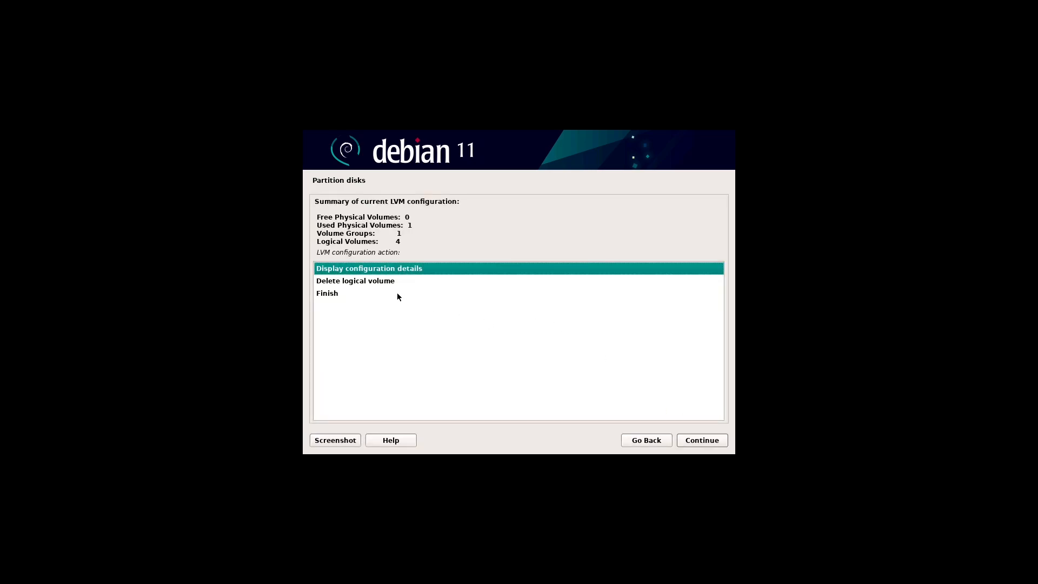
{"action": "left_click", "coordinate": [340, 292]}
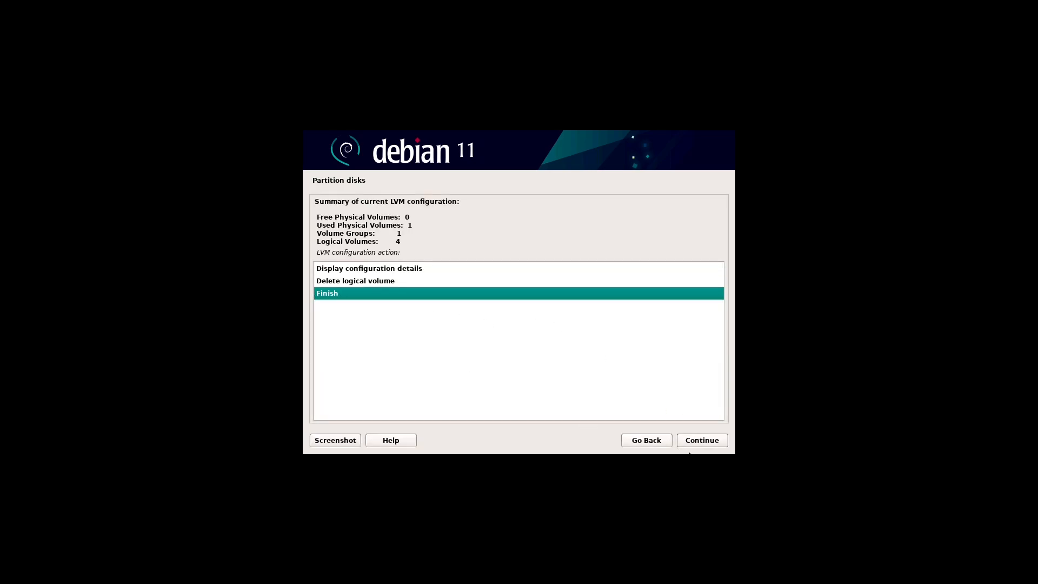
{"action": "left_click", "coordinate": [723, 443]}
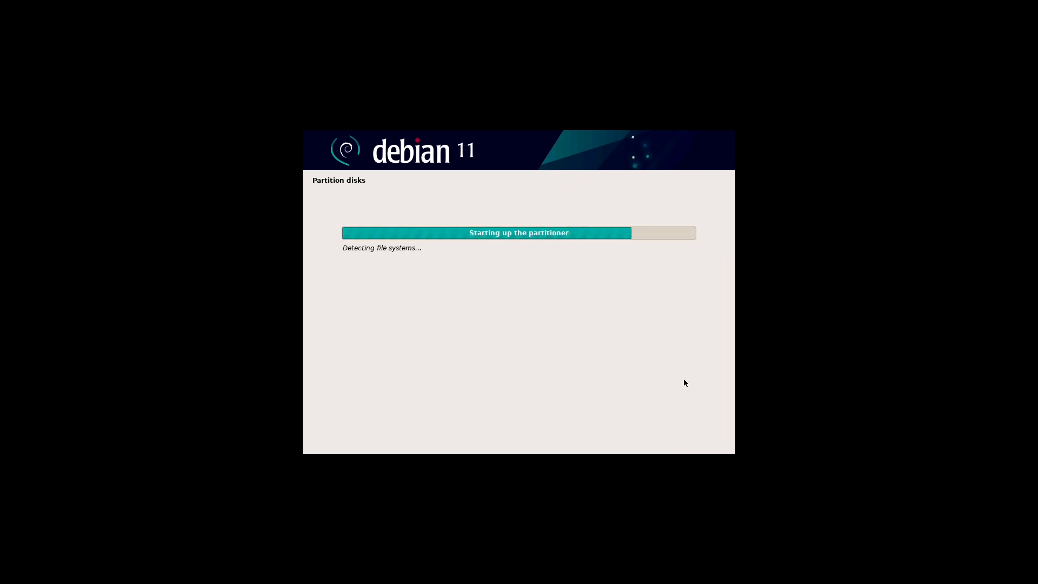
{"action": "scroll", "coordinate": [670, 356], "scroll_direction": "down", "scroll_amount": 1}
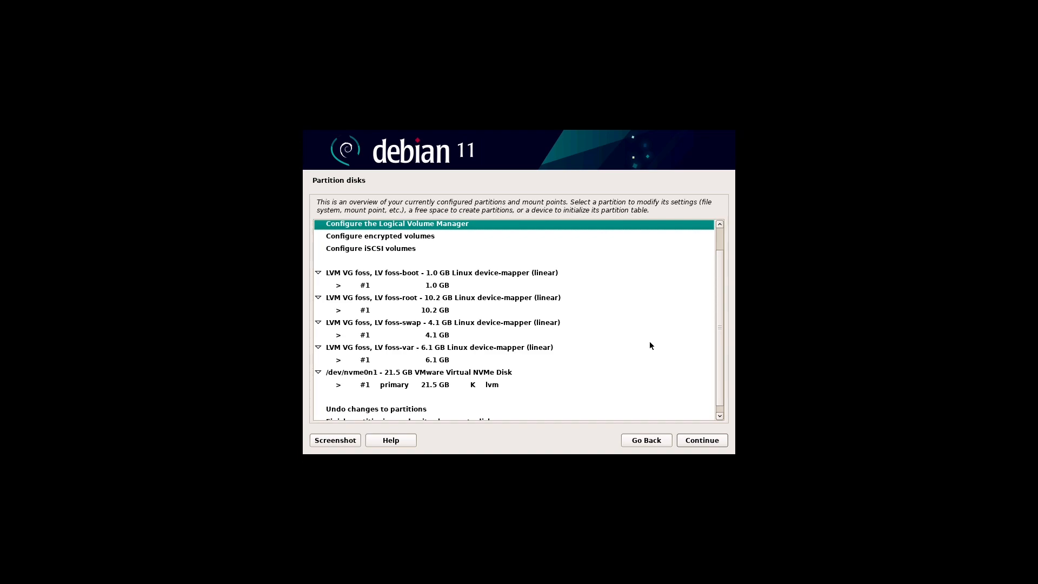
Step: Set the 1.0 GB foss-boot volume to use the Ext2 file system
{"action": "left_click", "coordinate": [459, 287]}
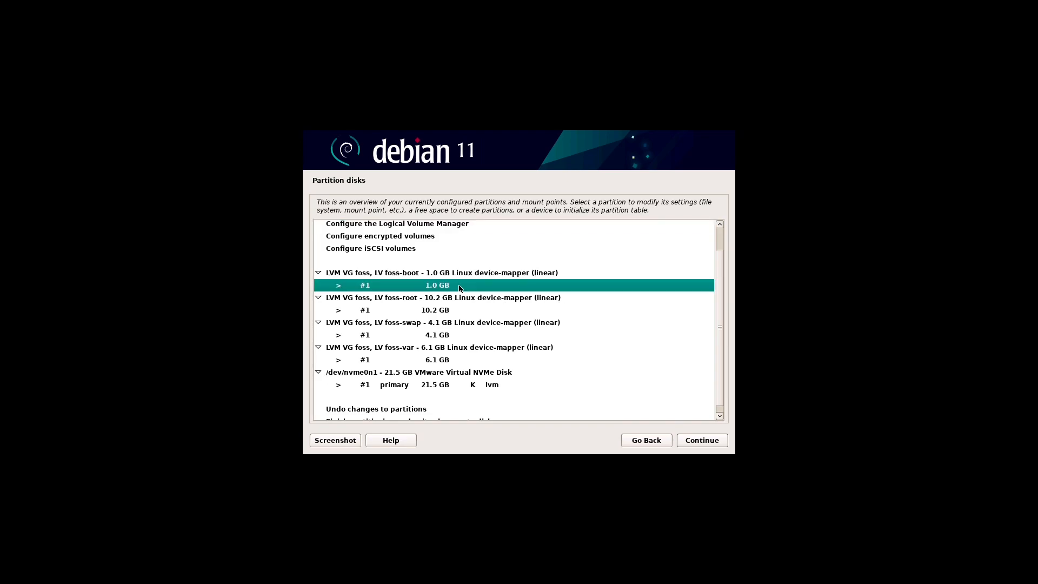
{"action": "scroll", "coordinate": [543, 307], "scroll_direction": "up", "scroll_amount": 1}
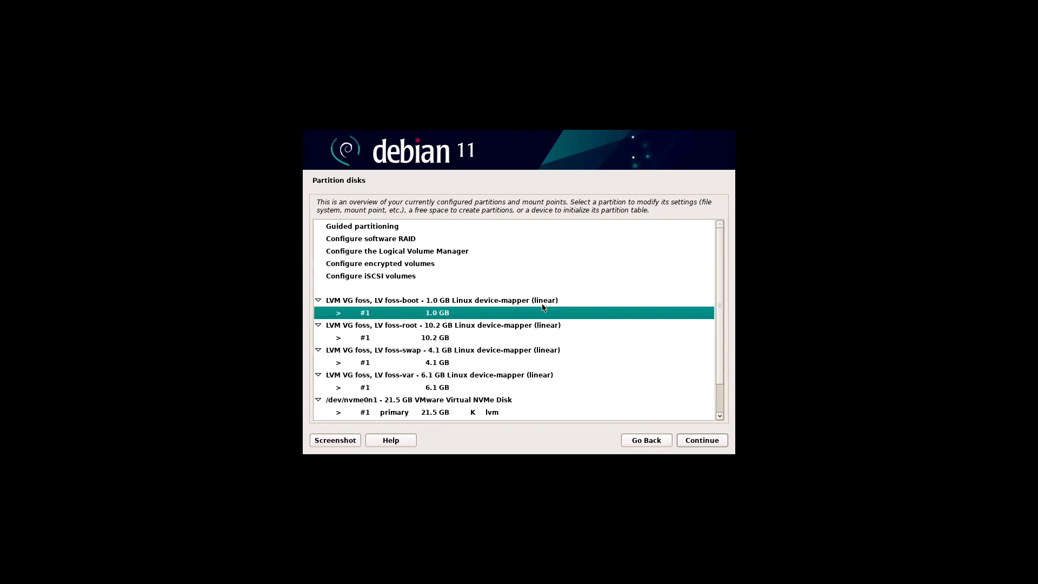
{"action": "double_click", "coordinate": [479, 312]}
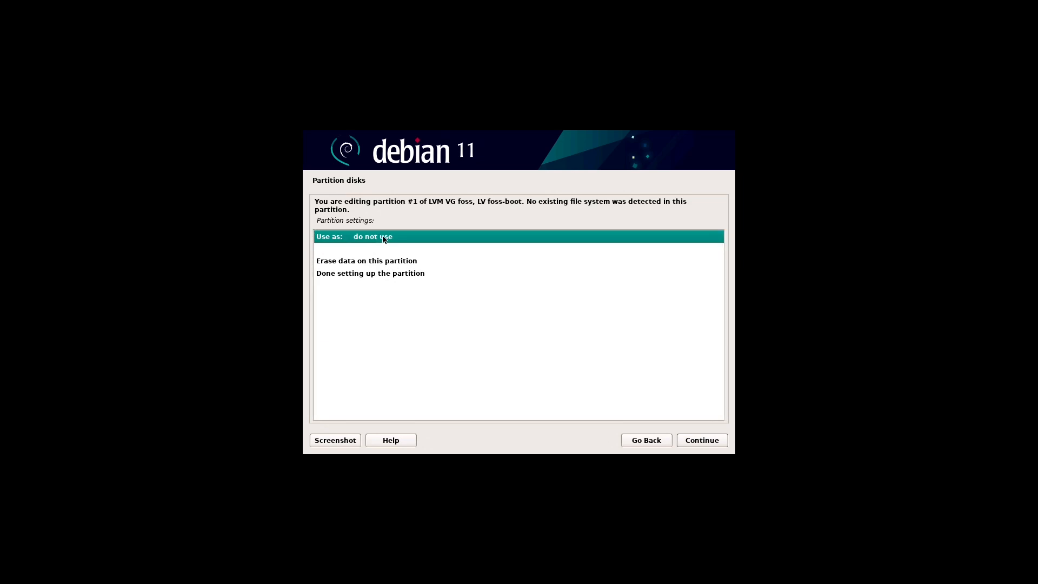
{"action": "double_click", "coordinate": [442, 238]}
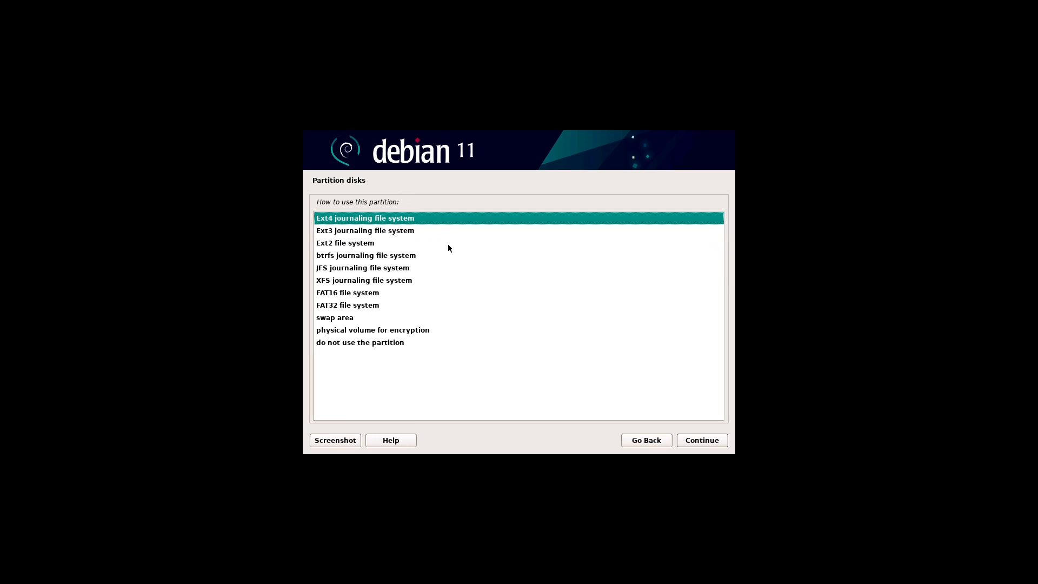
{"action": "left_click", "coordinate": [352, 245]}
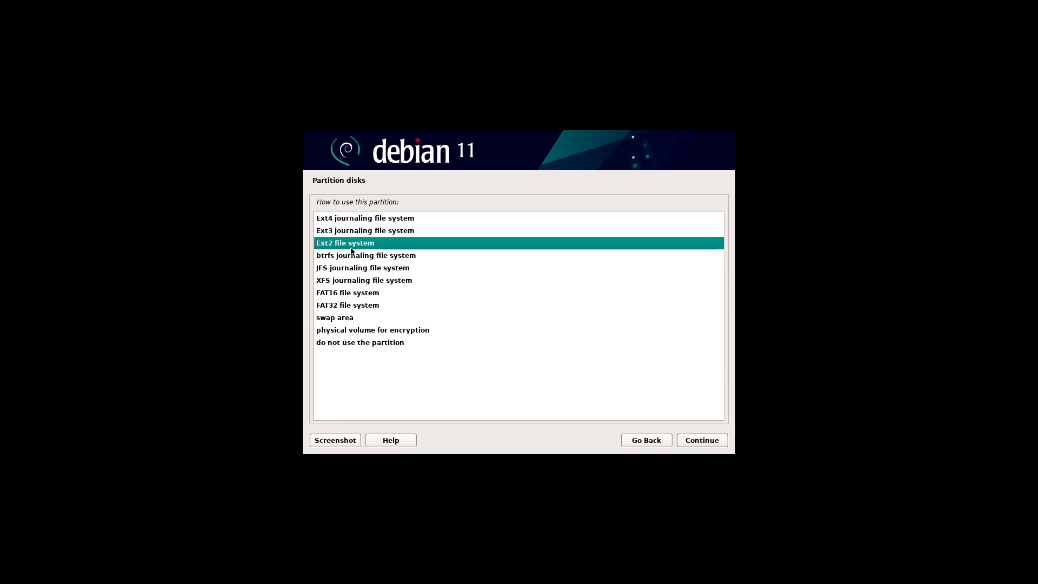
{"action": "left_click", "coordinate": [720, 443]}
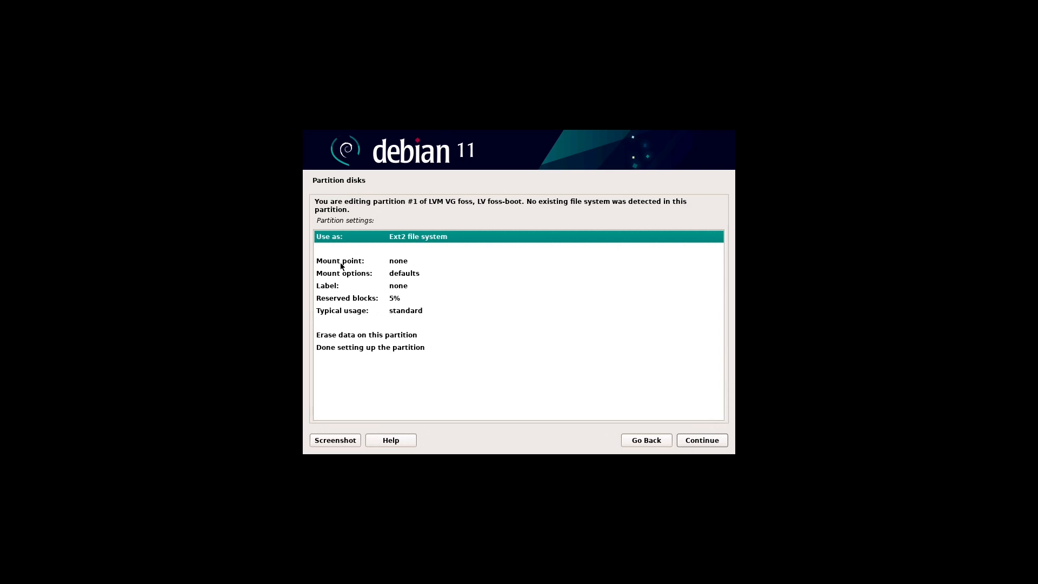
Step: Mount foss-boot at /boot and finish setting up the partition
{"action": "double_click", "coordinate": [407, 265]}
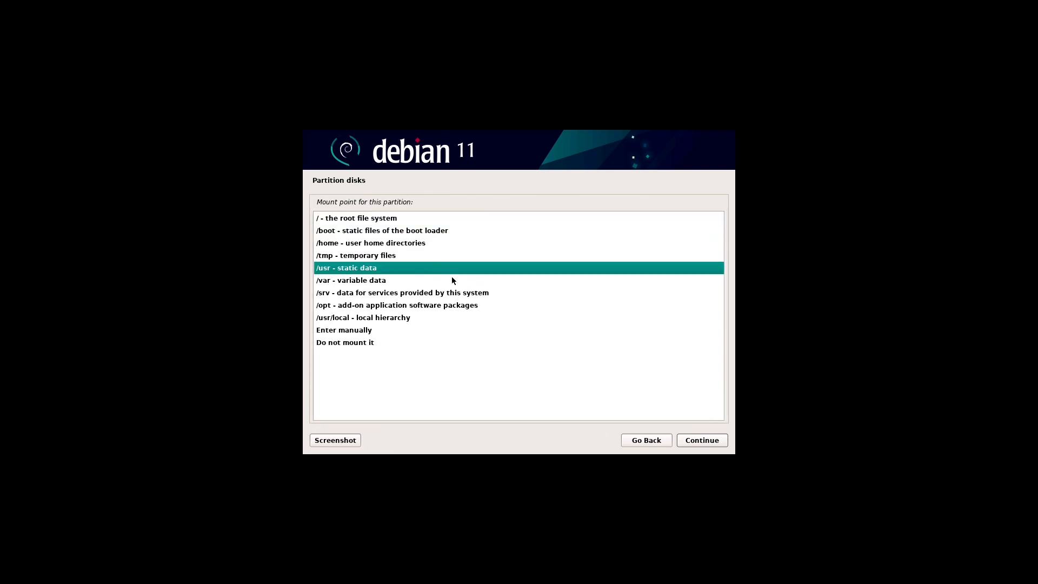
{"action": "left_click", "coordinate": [357, 218]}
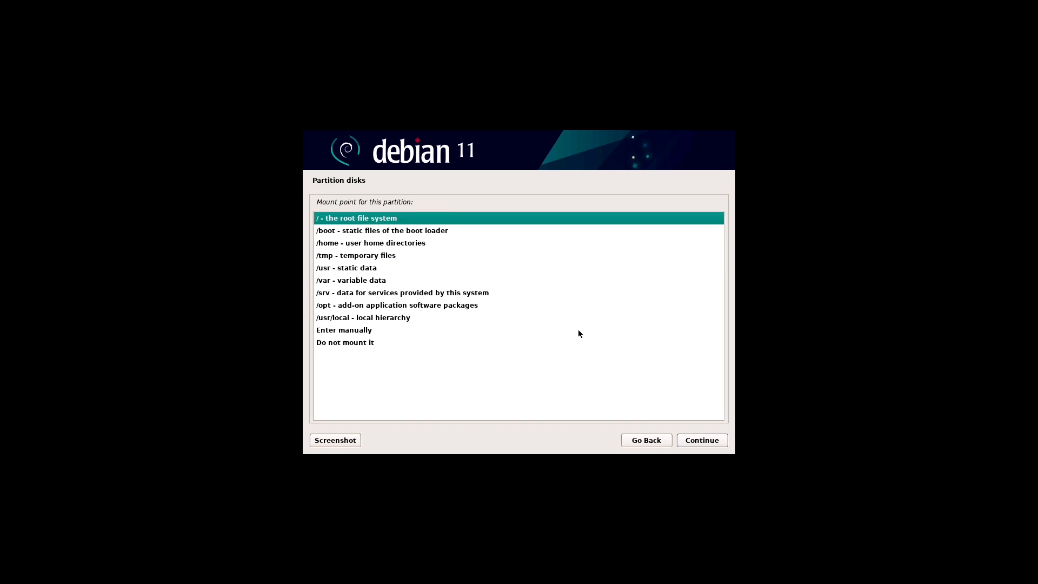
{"action": "left_click", "coordinate": [402, 232]}
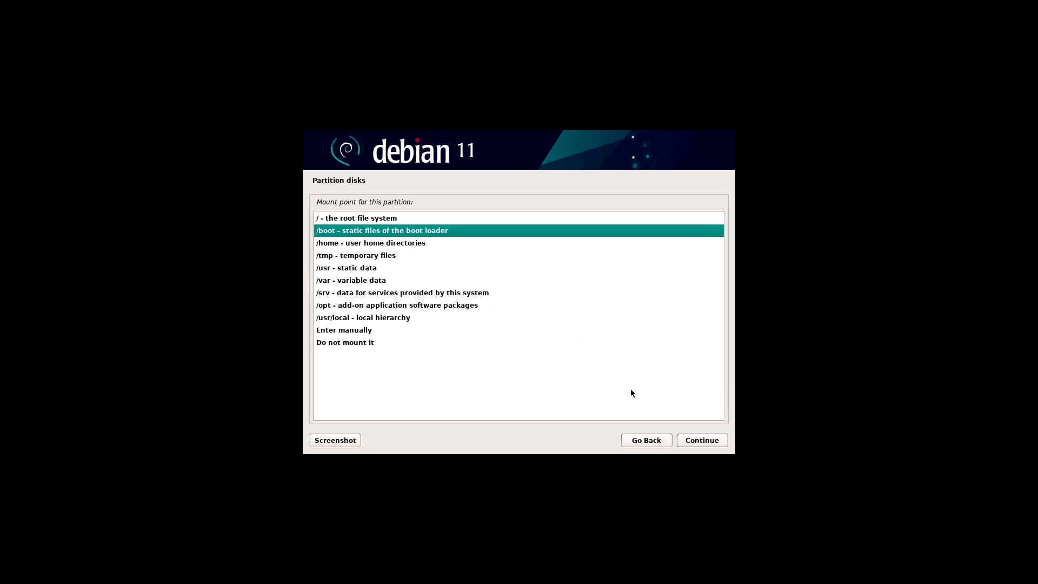
{"action": "left_click", "coordinate": [719, 443]}
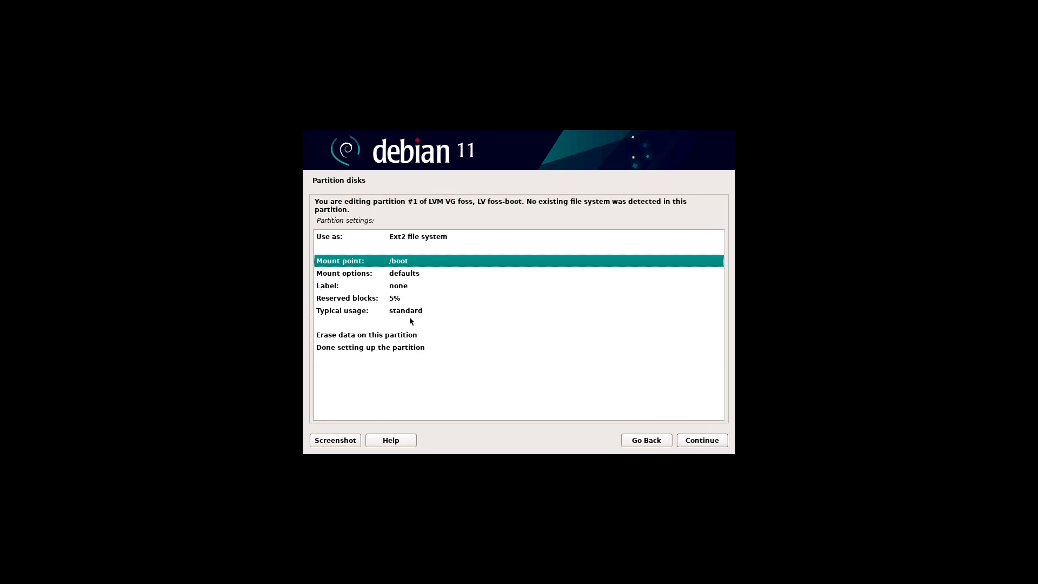
{"action": "left_click", "coordinate": [402, 348]}
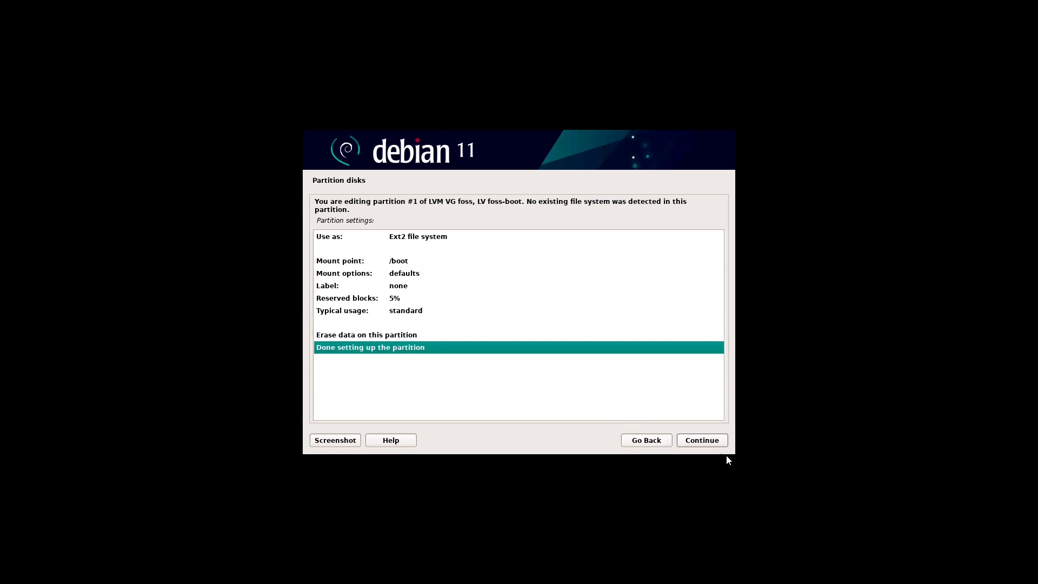
{"action": "left_click", "coordinate": [719, 443]}
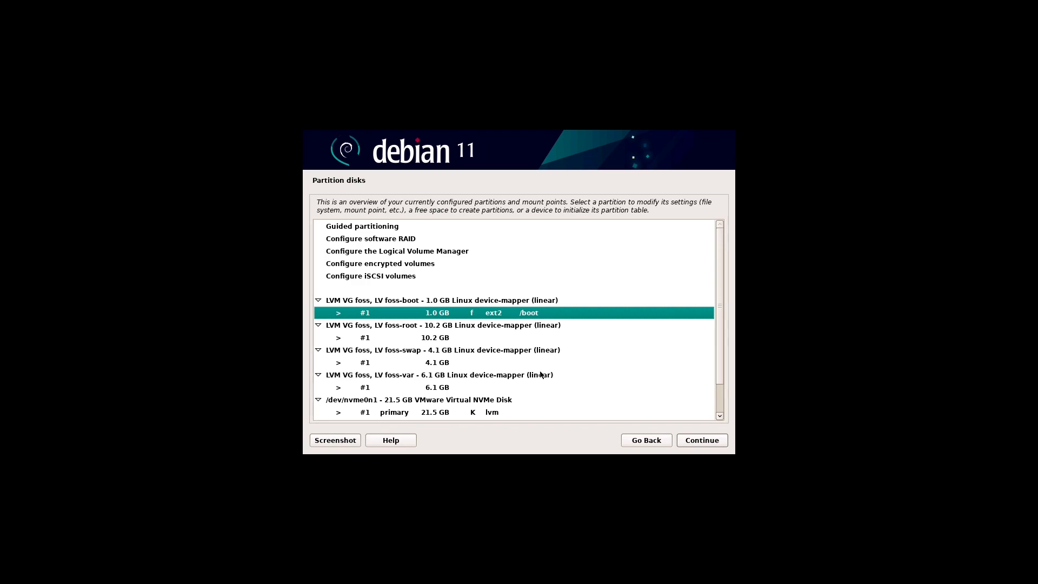
Step: Set the 10.2 GB foss-root volume to the XFS journaling file system
{"action": "left_click", "coordinate": [458, 338]}
{"action": "left_click", "coordinate": [722, 442]}
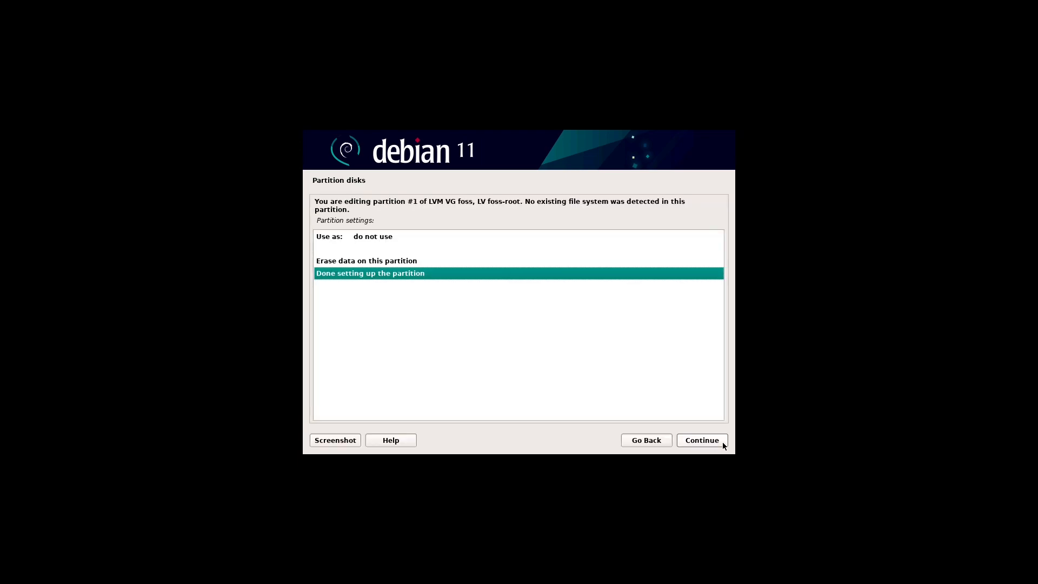
{"action": "double_click", "coordinate": [366, 236]}
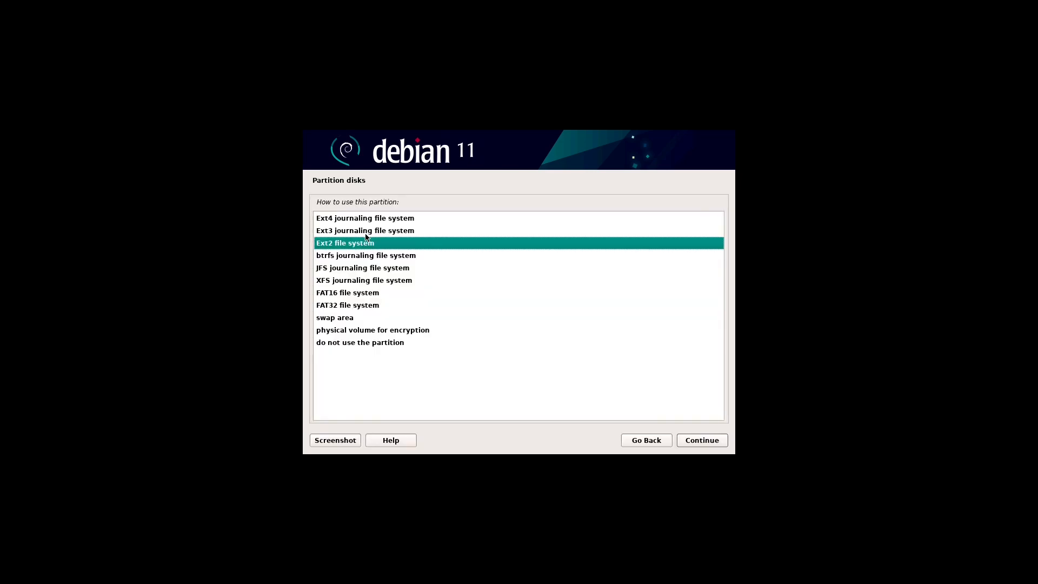
{"action": "left_click", "coordinate": [401, 219]}
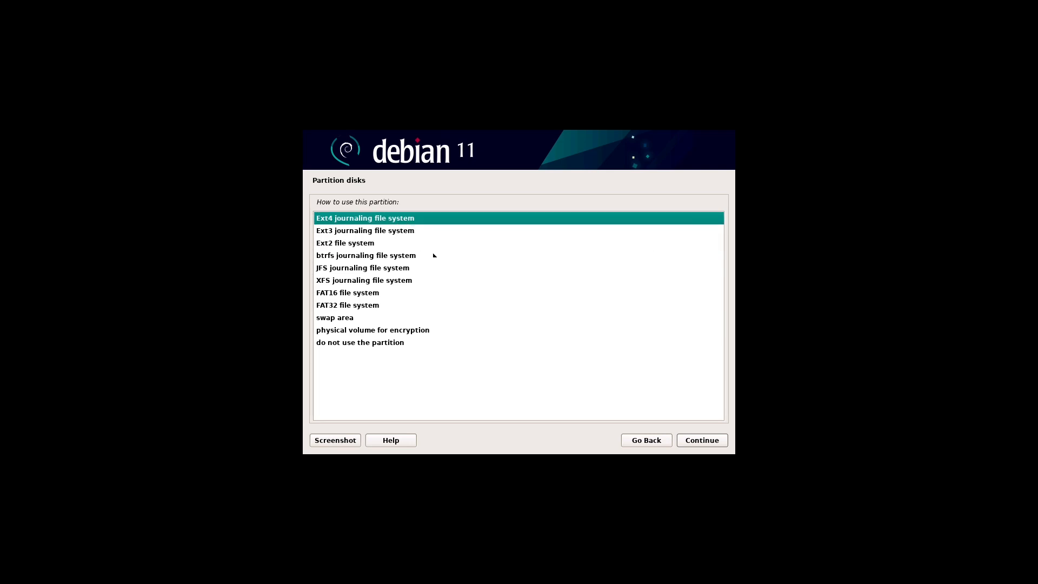
{"action": "double_click", "coordinate": [404, 281]}
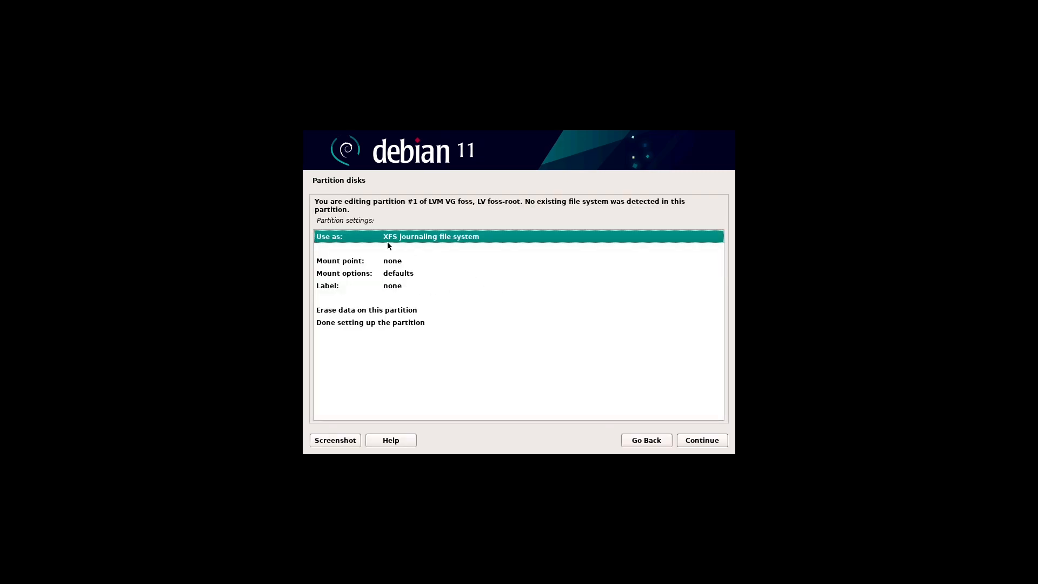
Step: Mount foss-root at / with default mount options and finish setting up the partition
{"action": "left_click", "coordinate": [393, 262]}
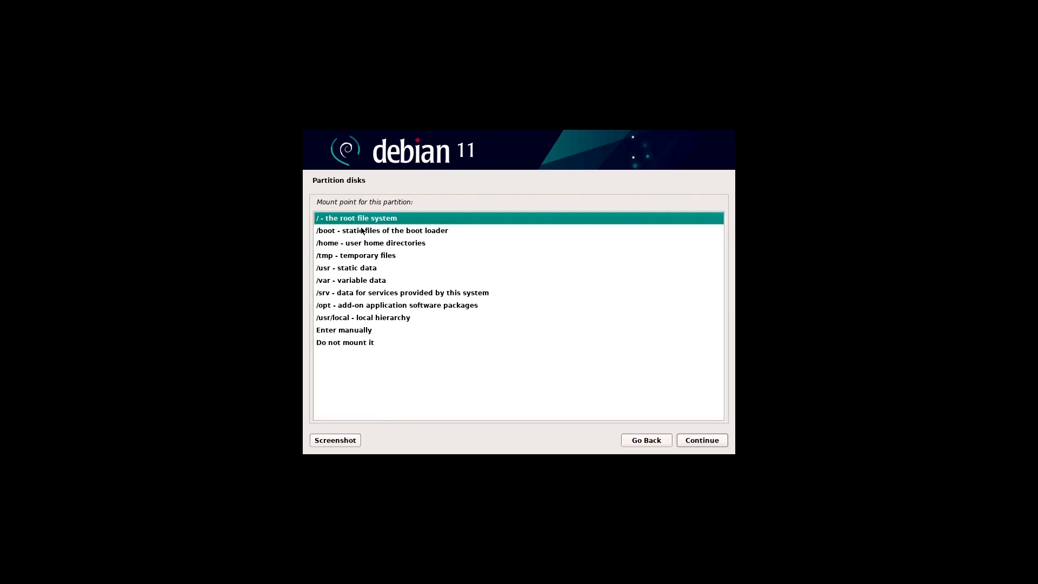
{"action": "left_click", "coordinate": [715, 440]}
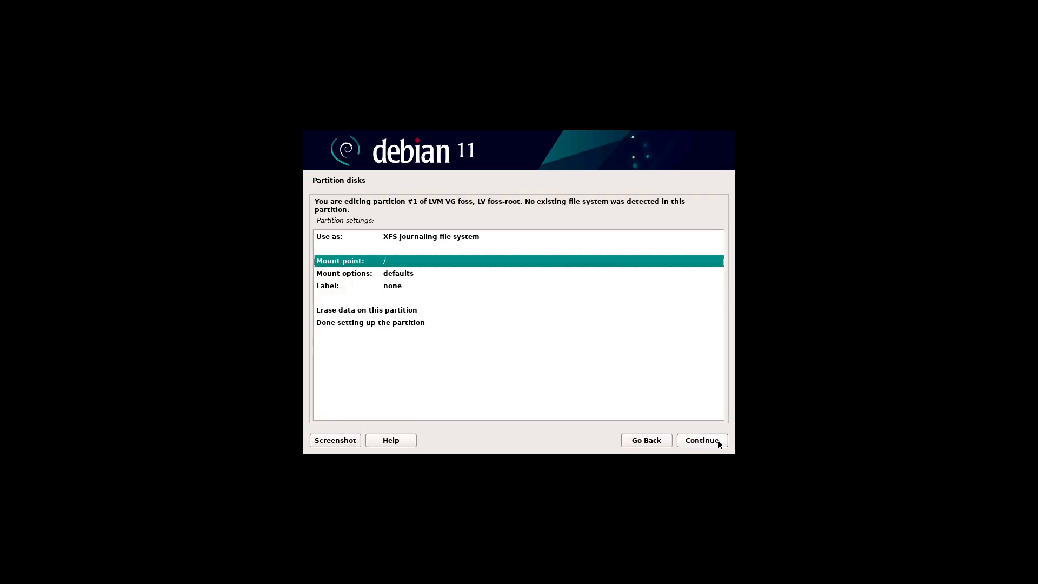
{"action": "left_click", "coordinate": [394, 323]}
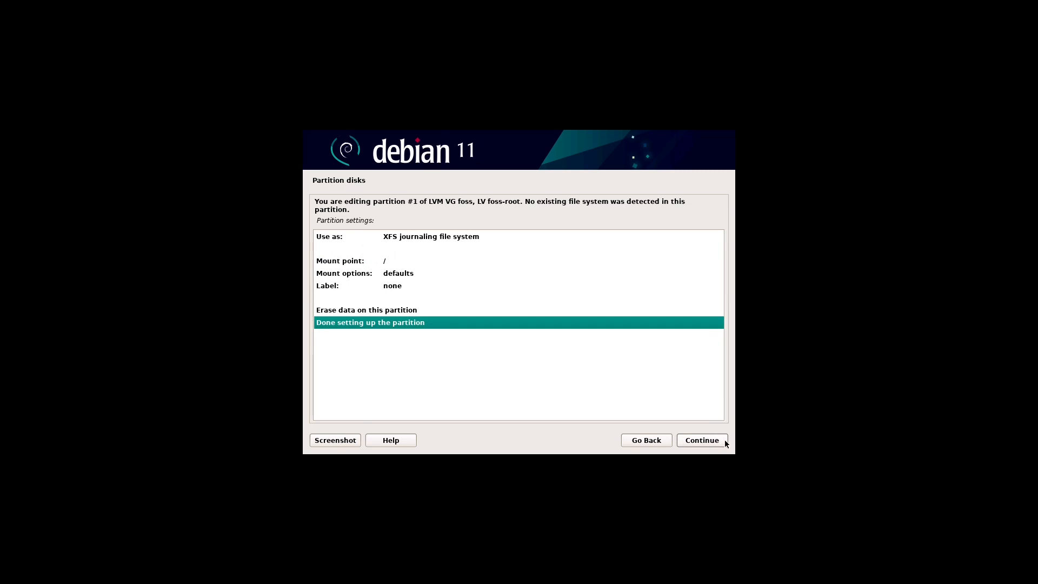
{"action": "double_click", "coordinate": [412, 276]}
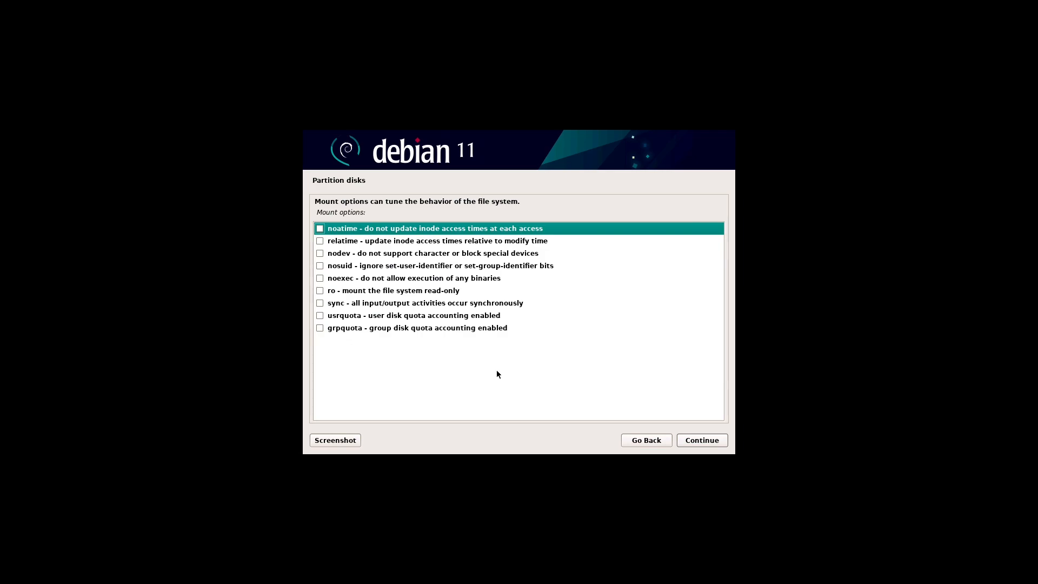
{"action": "left_click", "coordinate": [723, 443]}
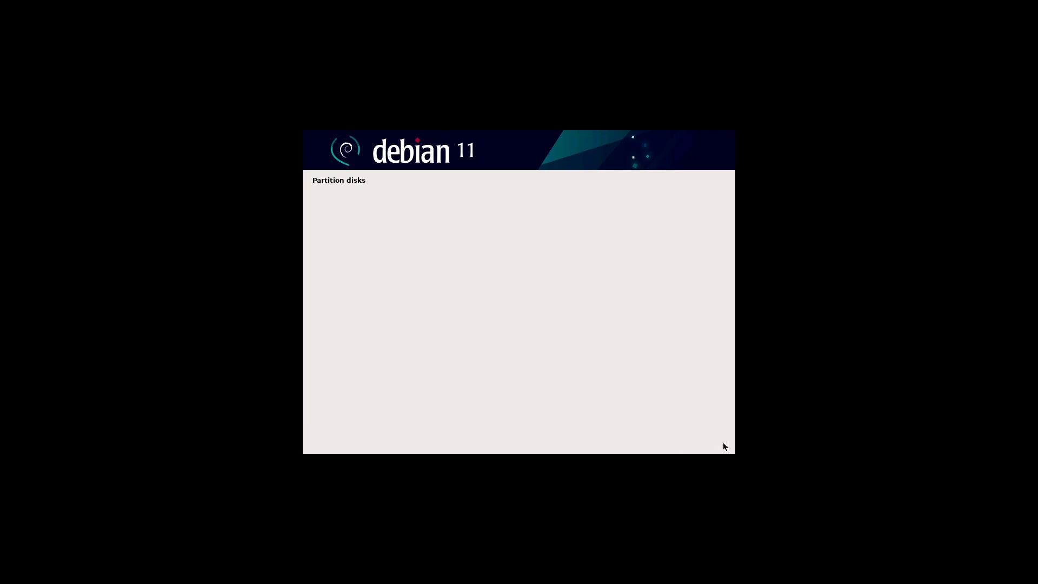
{"action": "left_click", "coordinate": [418, 325]}
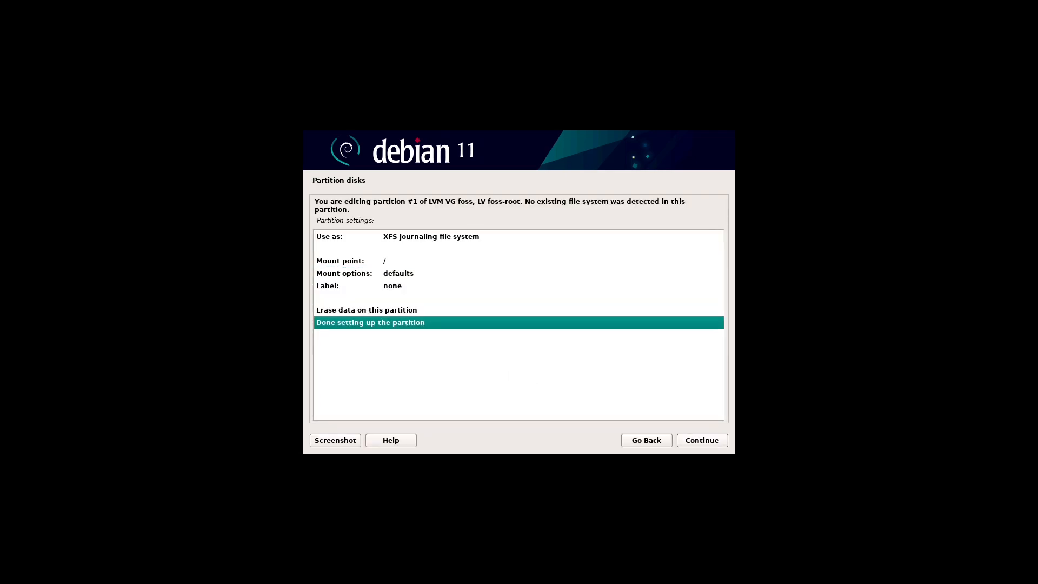
{"action": "left_click", "coordinate": [723, 439]}
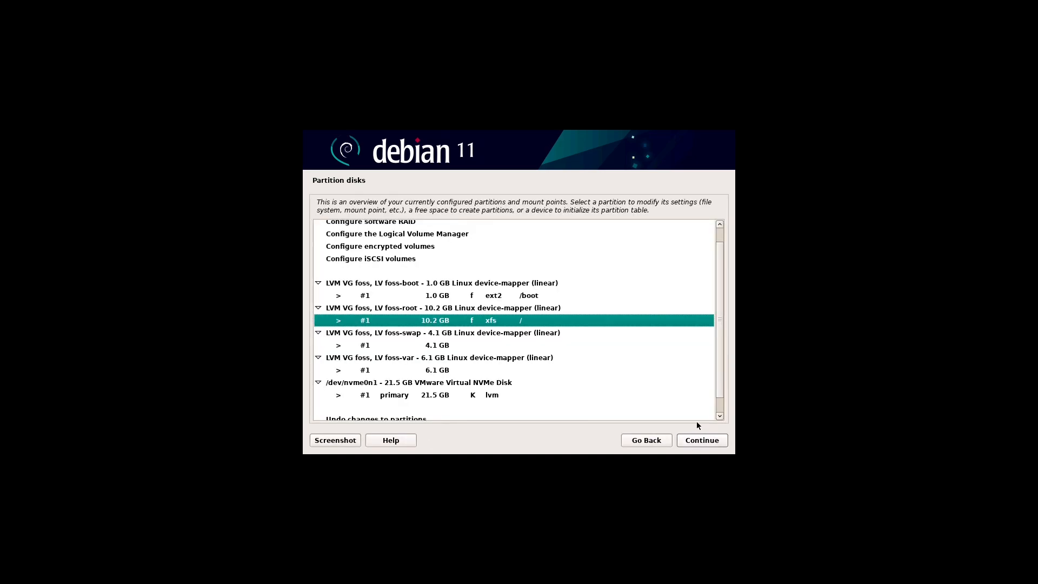
Step: Set the 4.1 GB foss-swap volume to be used as swap area
{"action": "left_click", "coordinate": [455, 349]}
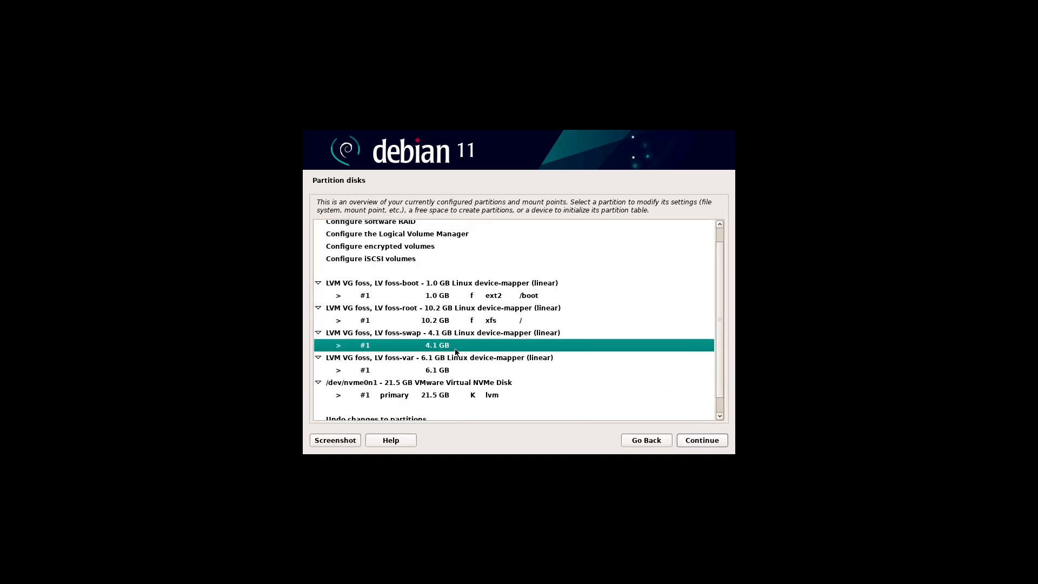
{"action": "left_click", "coordinate": [722, 441]}
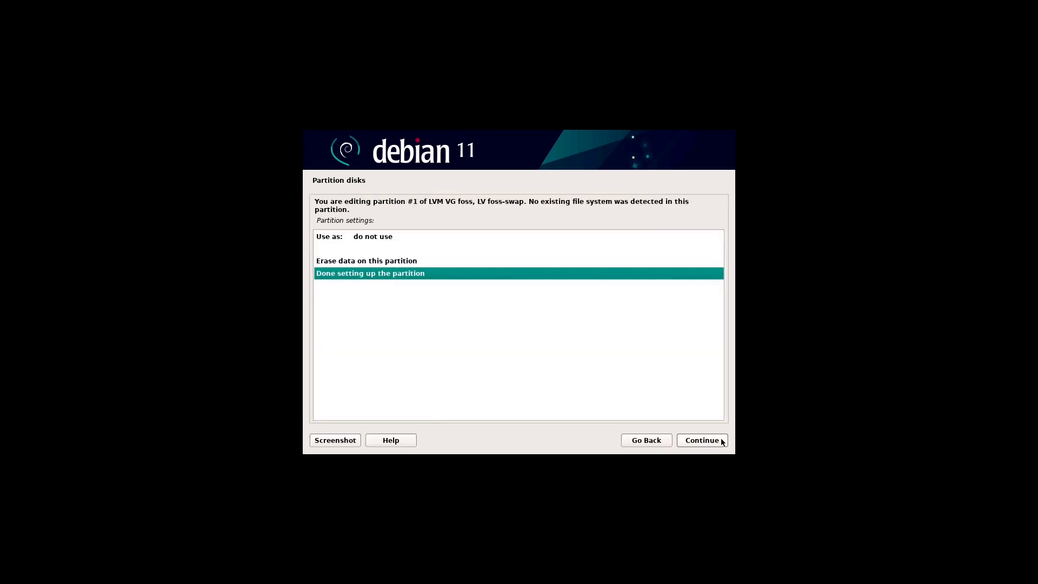
{"action": "left_click", "coordinate": [381, 238]}
{"action": "double_click", "coordinate": [381, 238]}
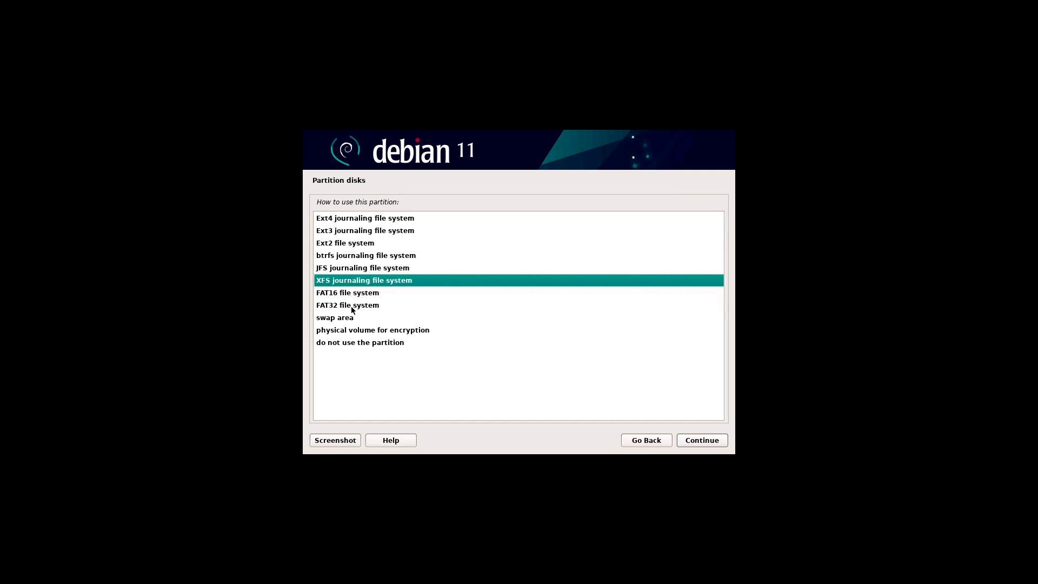
{"action": "left_click", "coordinate": [345, 319]}
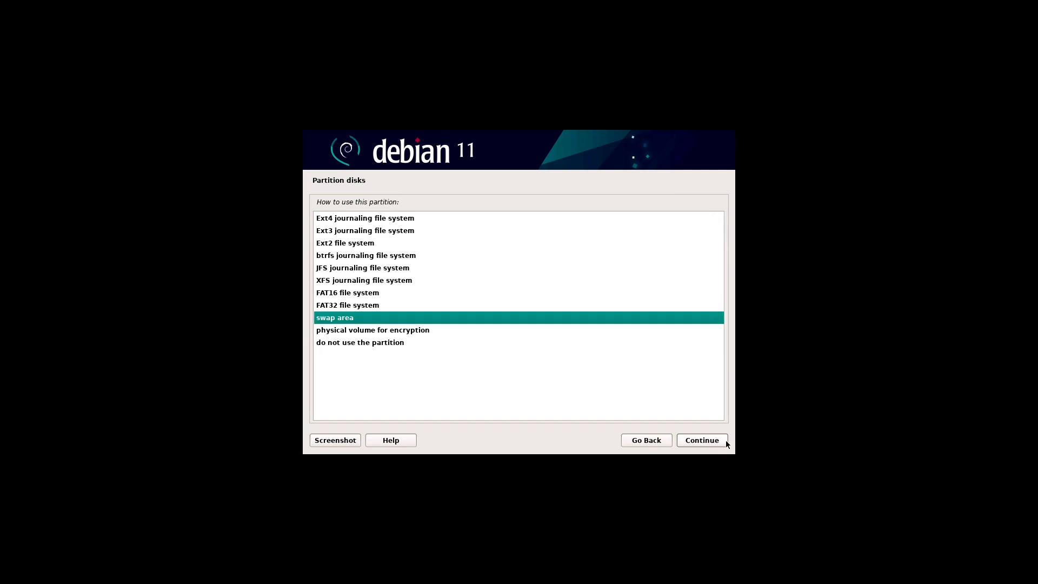
{"action": "left_click", "coordinate": [725, 441]}
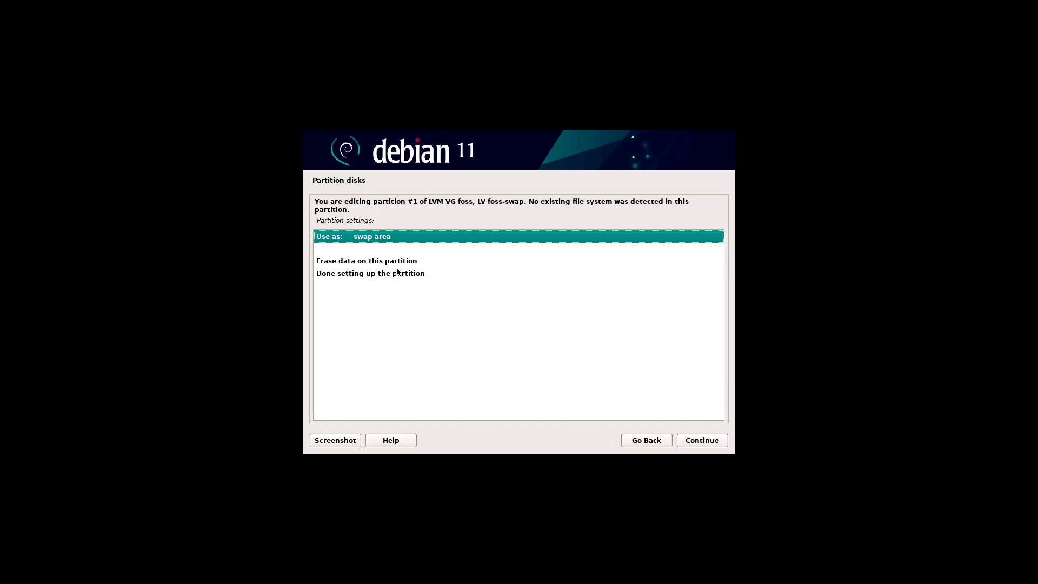
{"action": "left_click", "coordinate": [372, 274]}
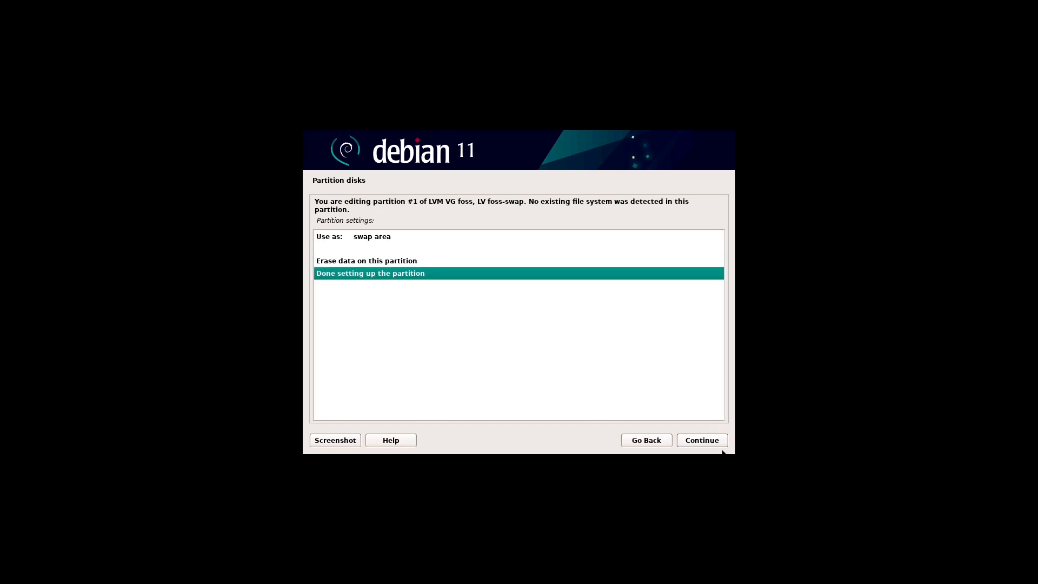
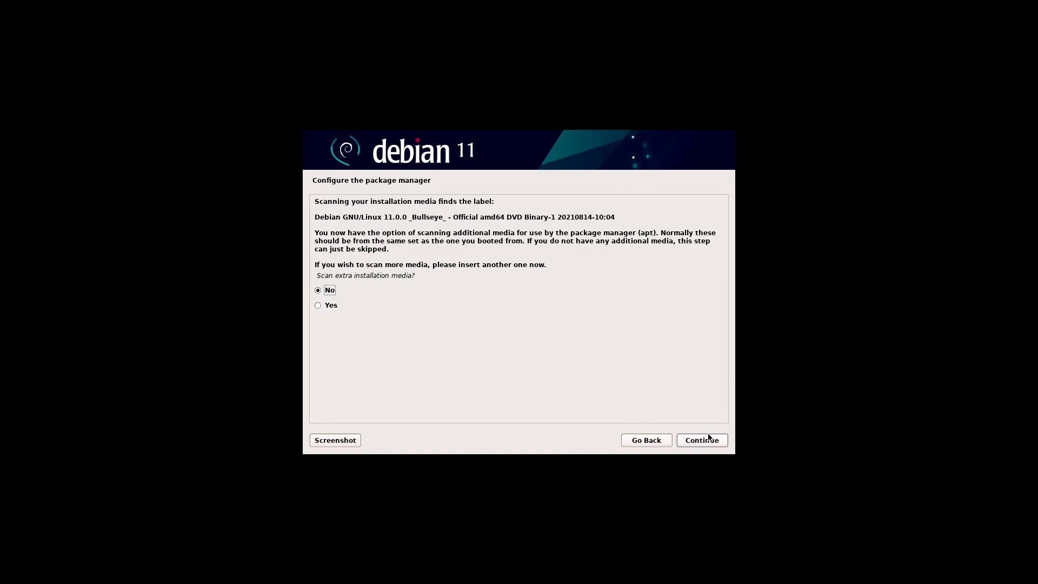
Step: Skip scanning extra media, using a network mirror, and the popularity-contest survey, leaving No each time
{"action": "left_click", "coordinate": [725, 440]}
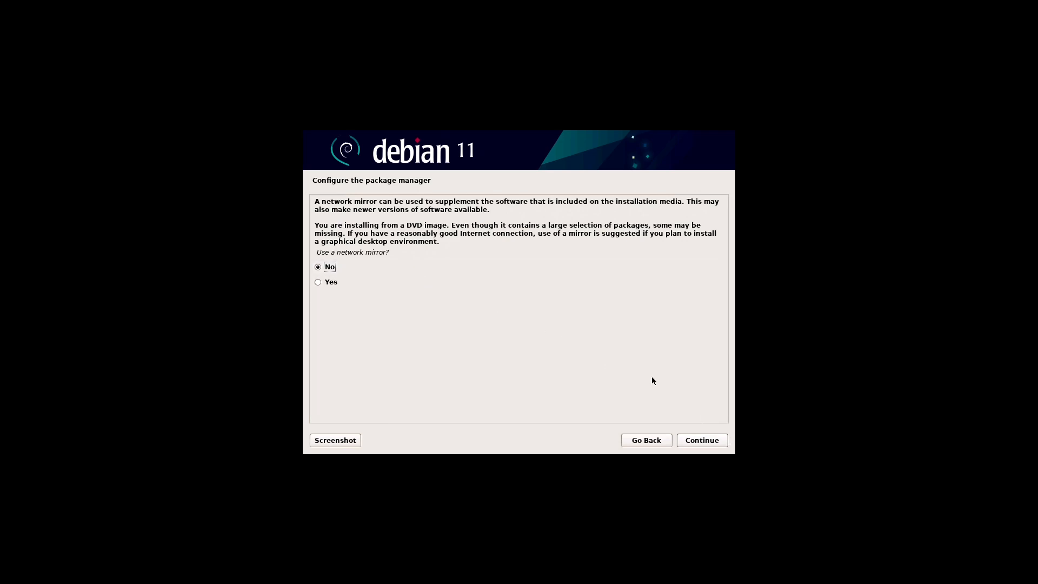
{"action": "left_click", "coordinate": [725, 440]}
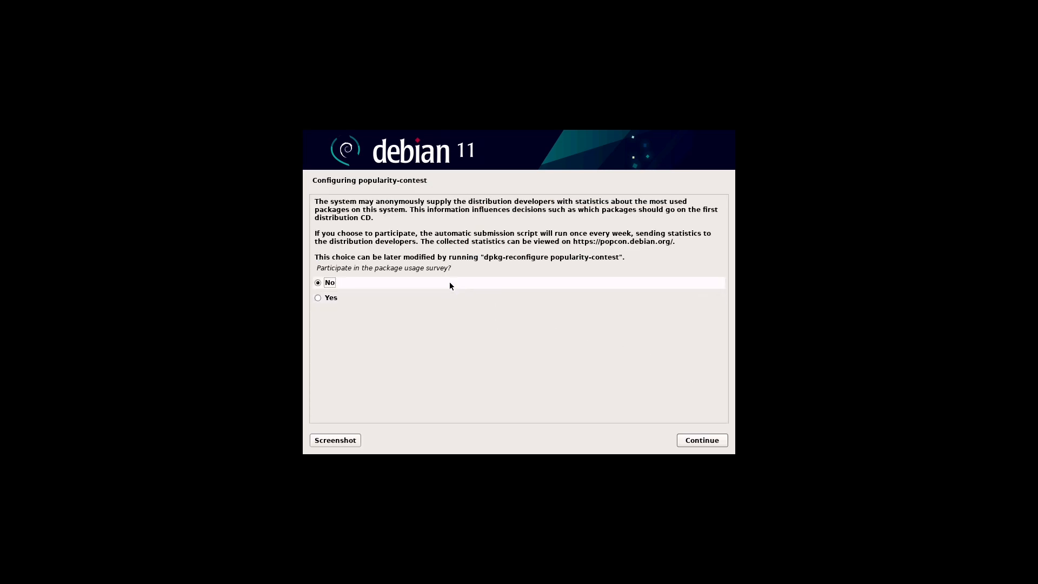
{"action": "left_click", "coordinate": [727, 440]}
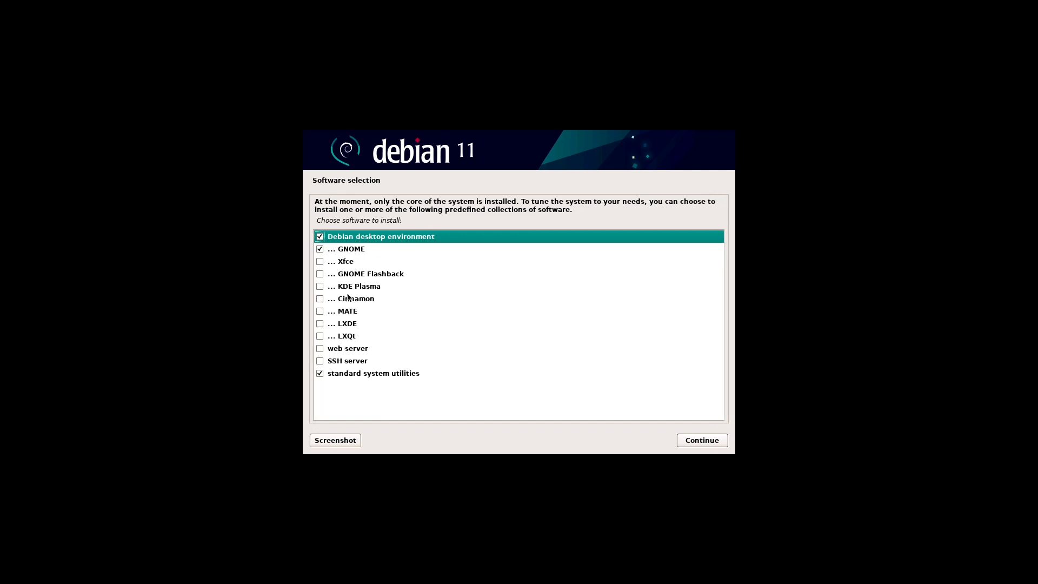
Step: Add SSH server to the GNOME desktop software selection and start installing it
{"action": "left_click", "coordinate": [320, 361]}
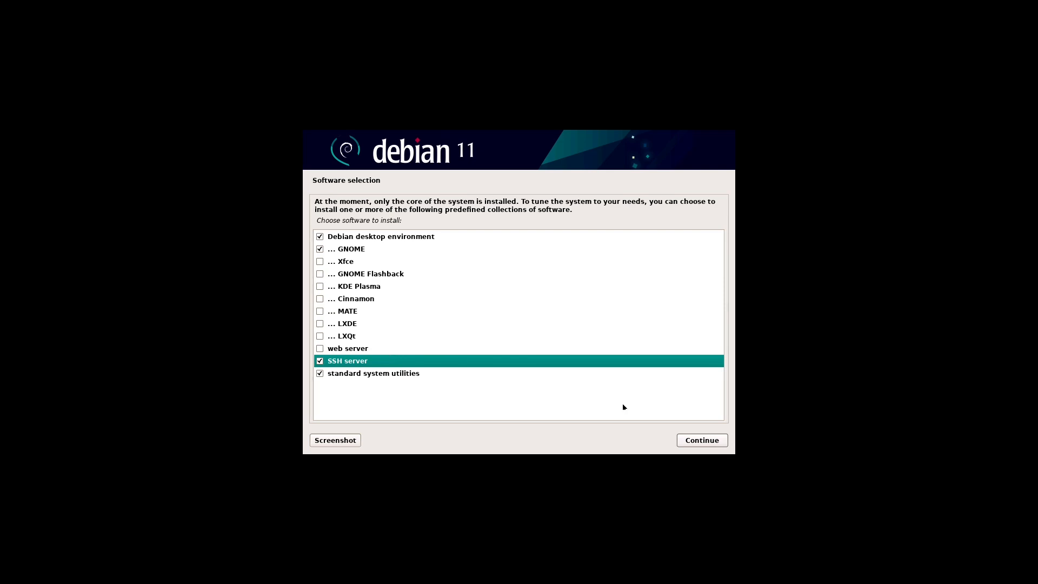
{"action": "left_click", "coordinate": [724, 440]}
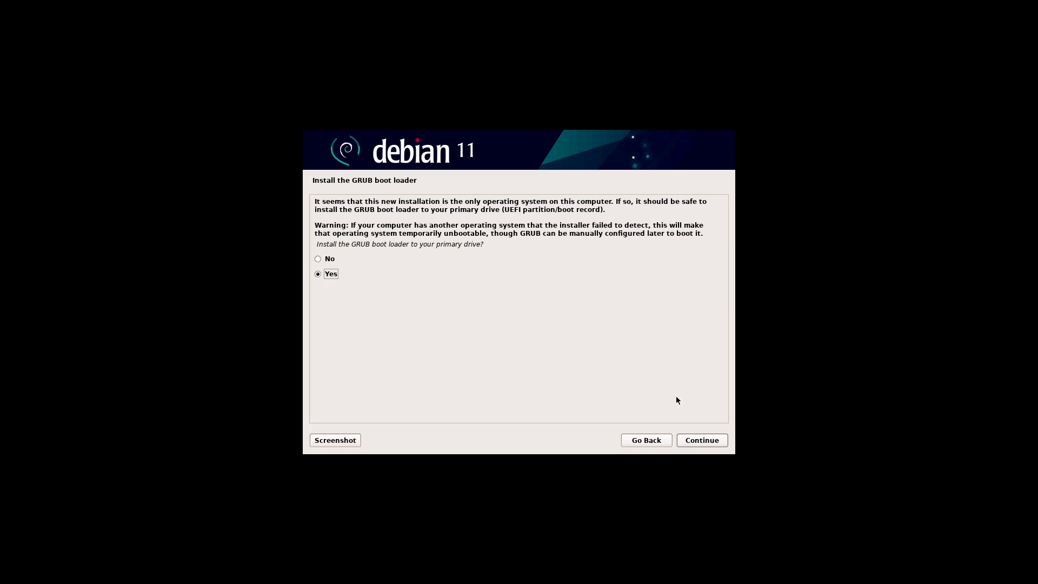
Step: Install GRUB onto /dev/nvme0n1, then finish the installation and reboot
{"action": "left_click", "coordinate": [720, 441]}
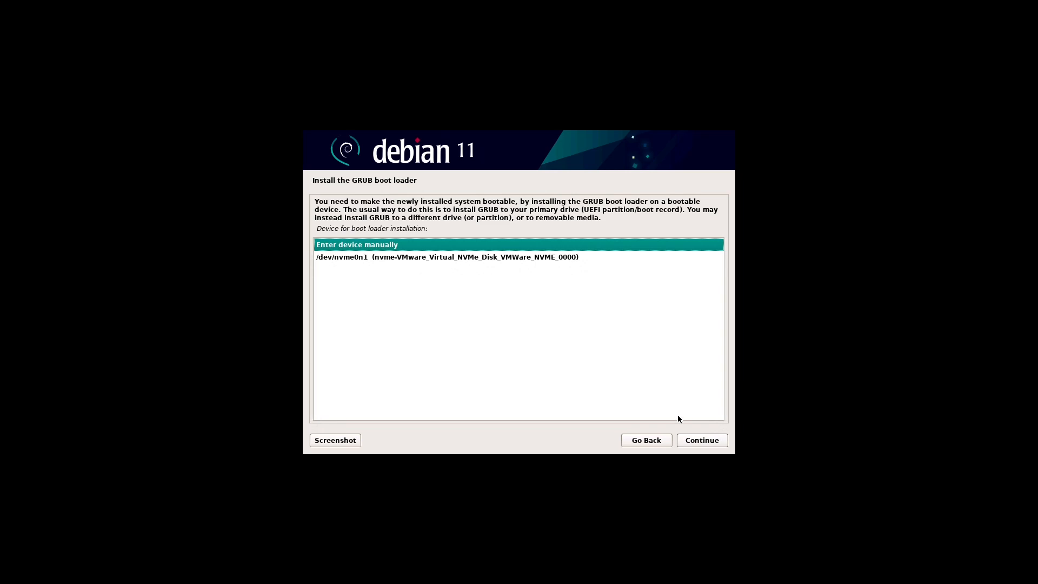
{"action": "left_click", "coordinate": [497, 260]}
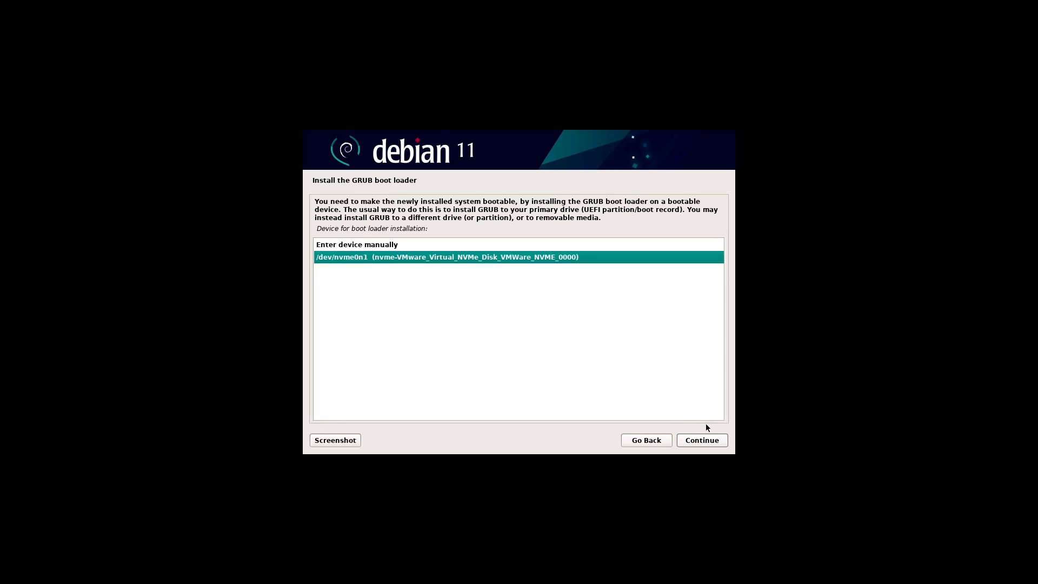
{"action": "left_click", "coordinate": [725, 441]}
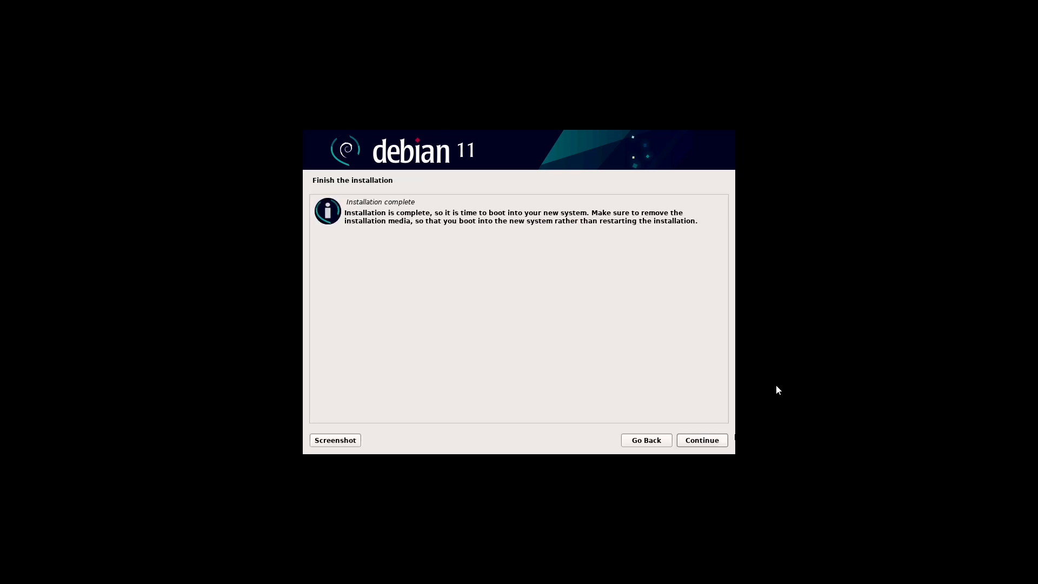
{"action": "left_click", "coordinate": [723, 439]}
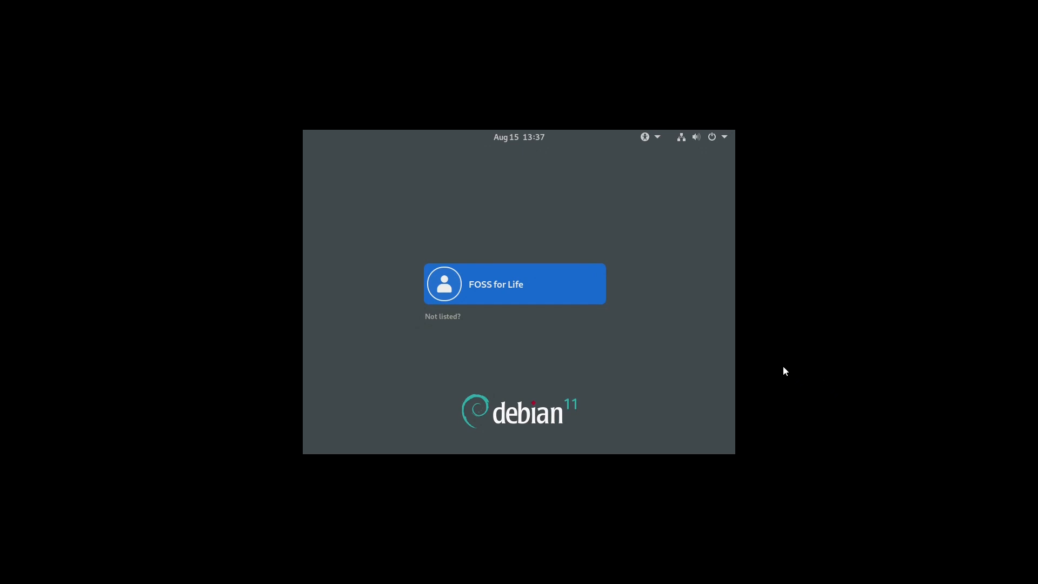
Step: Log in as the listed user with the password, keeping the GNOME session type
{"action": "left_click", "coordinate": [594, 295]}
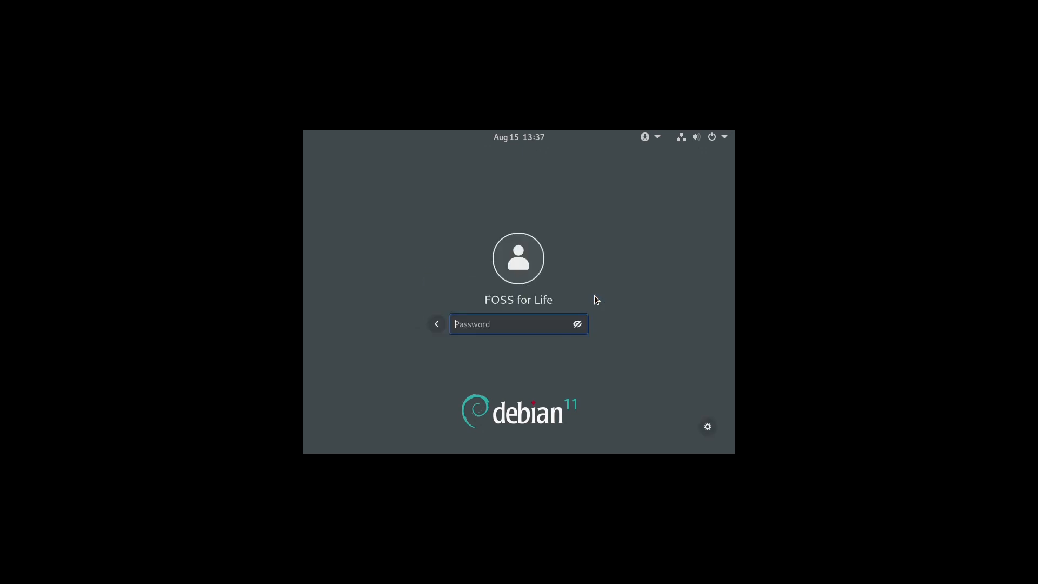
{"action": "type", "text": "••••"}
{"action": "left_click", "coordinate": [708, 427]}
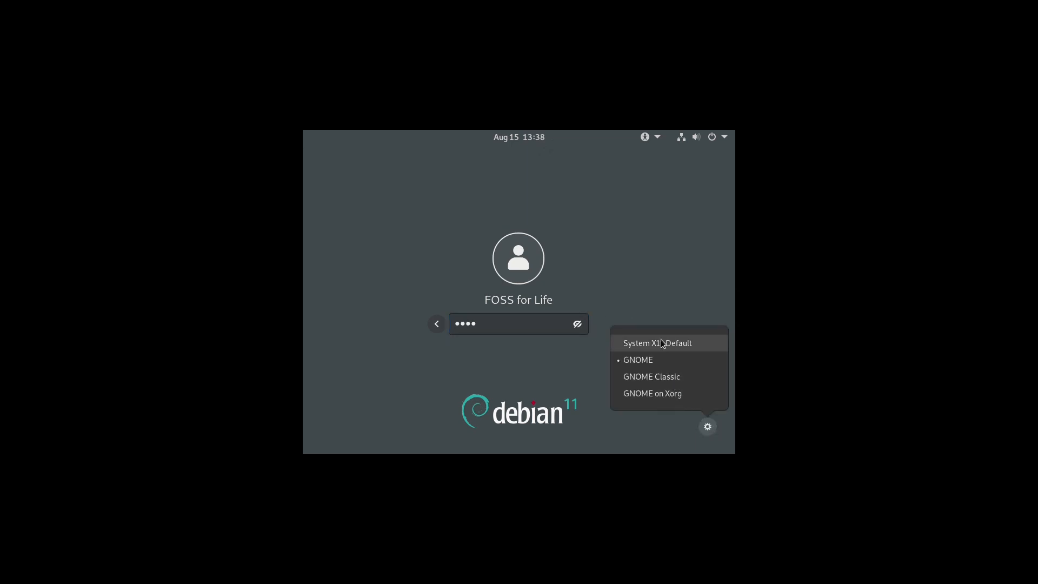
{"action": "left_click", "coordinate": [656, 358]}
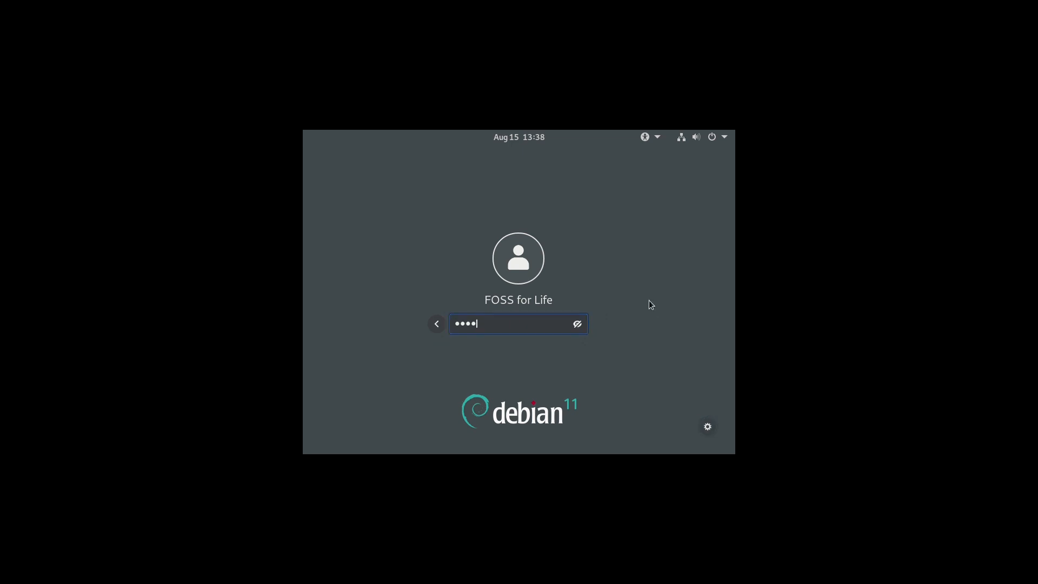
{"action": "key", "text": "Return"}
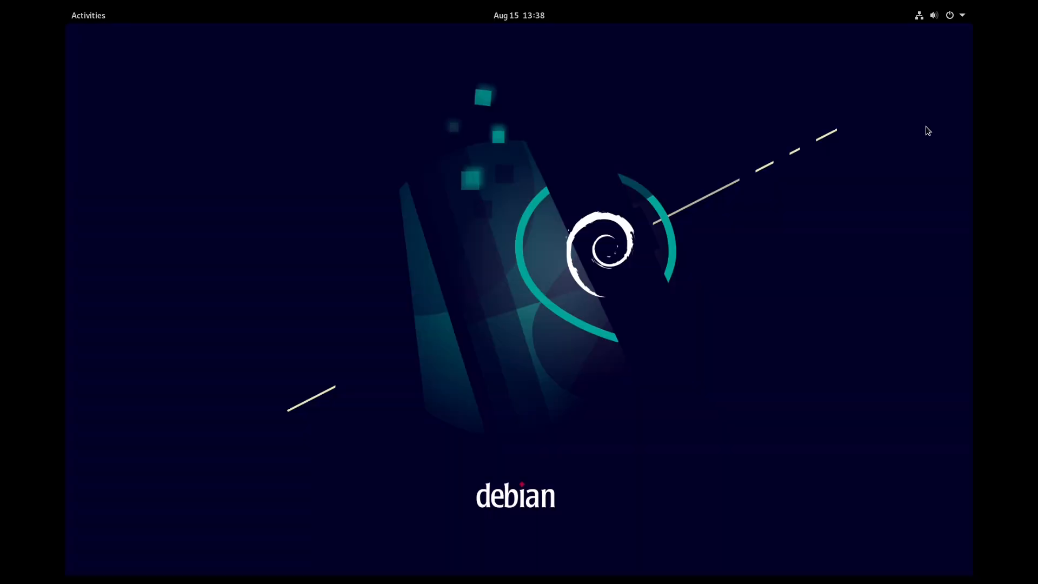
Step: Search the Activities overview for 'ter' and launch Terminal
{"action": "left_click", "coordinate": [103, 16]}
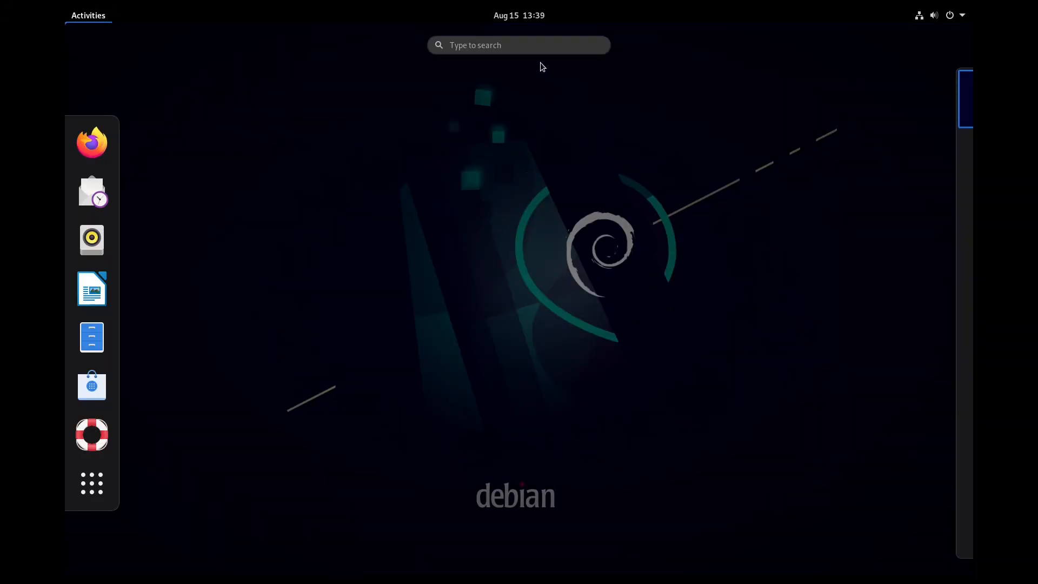
{"action": "type", "text": "ter"}
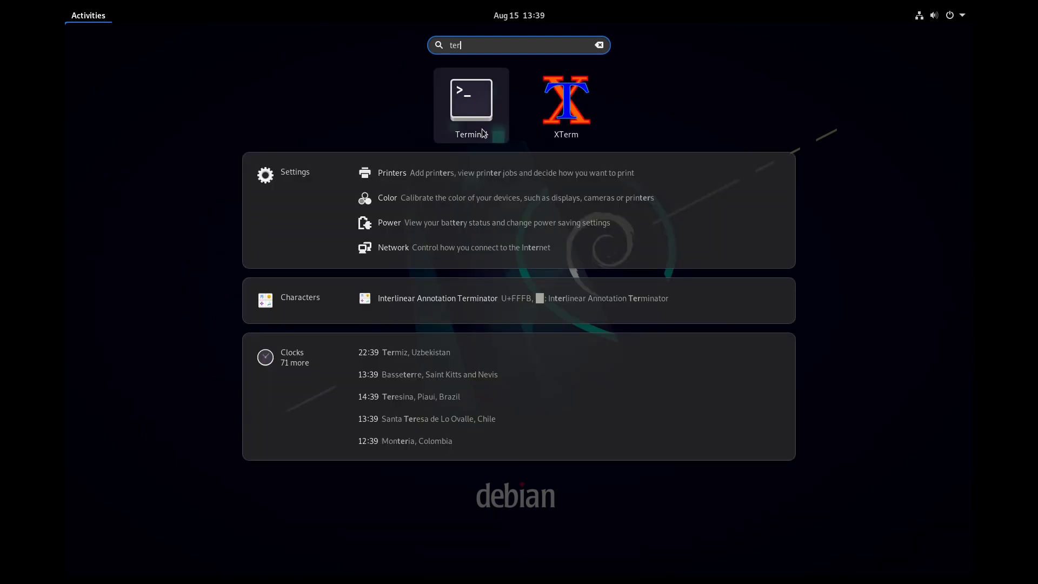
{"action": "left_click", "coordinate": [484, 108]}
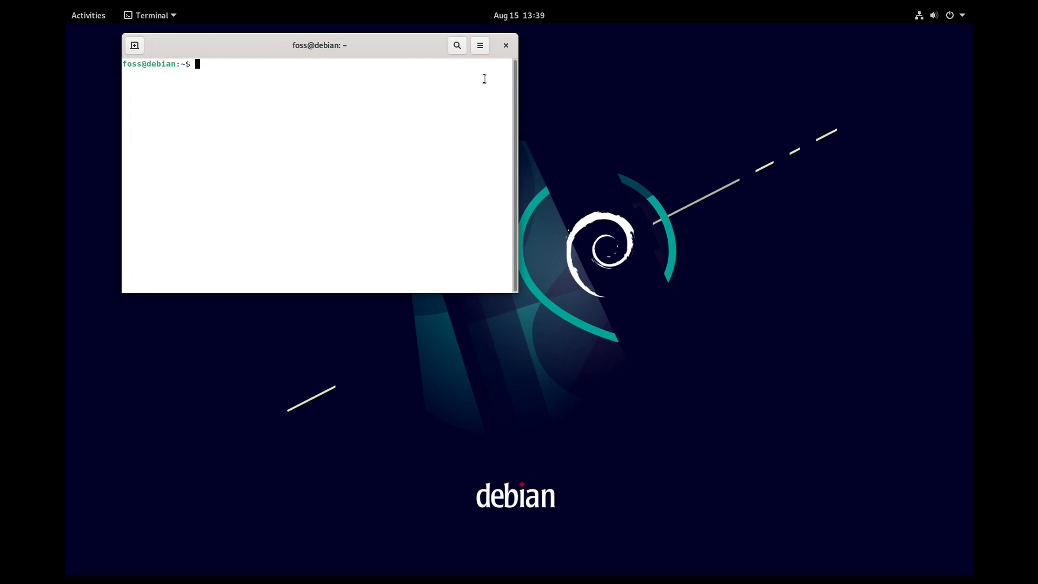
Step: Give the Unnamed terminal profile a custom Monospace font at size 18, then close Preferences
{"action": "left_click", "coordinate": [485, 51]}
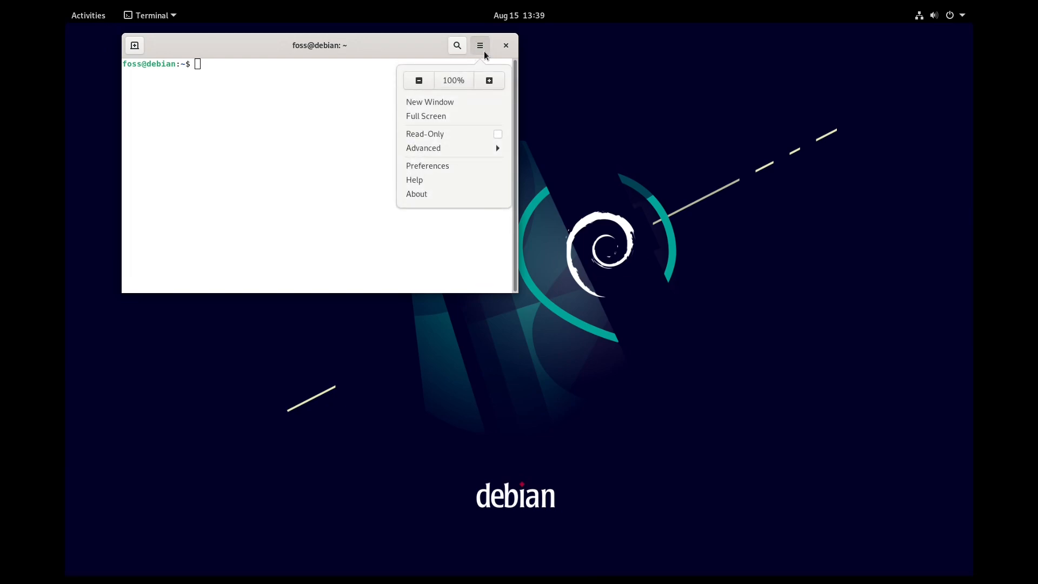
{"action": "left_click", "coordinate": [465, 167]}
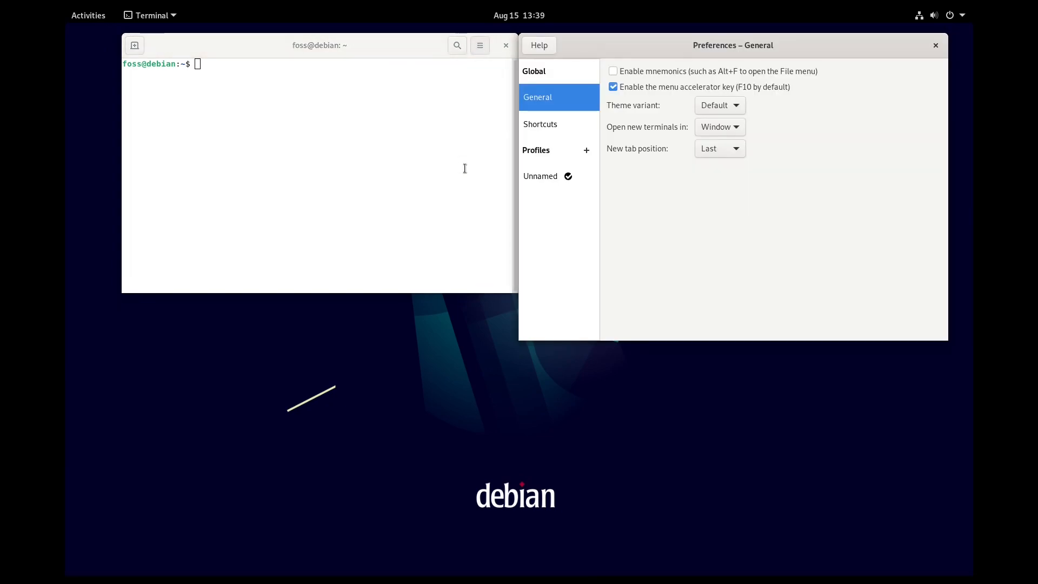
{"action": "left_click", "coordinate": [535, 177]}
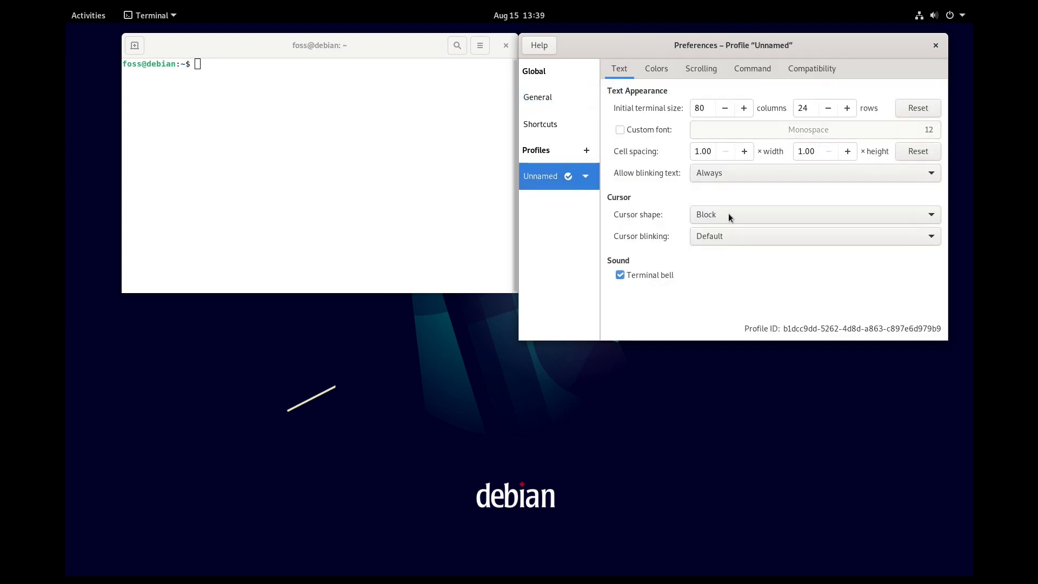
{"action": "left_click", "coordinate": [656, 128]}
{"action": "left_click", "coordinate": [928, 133]}
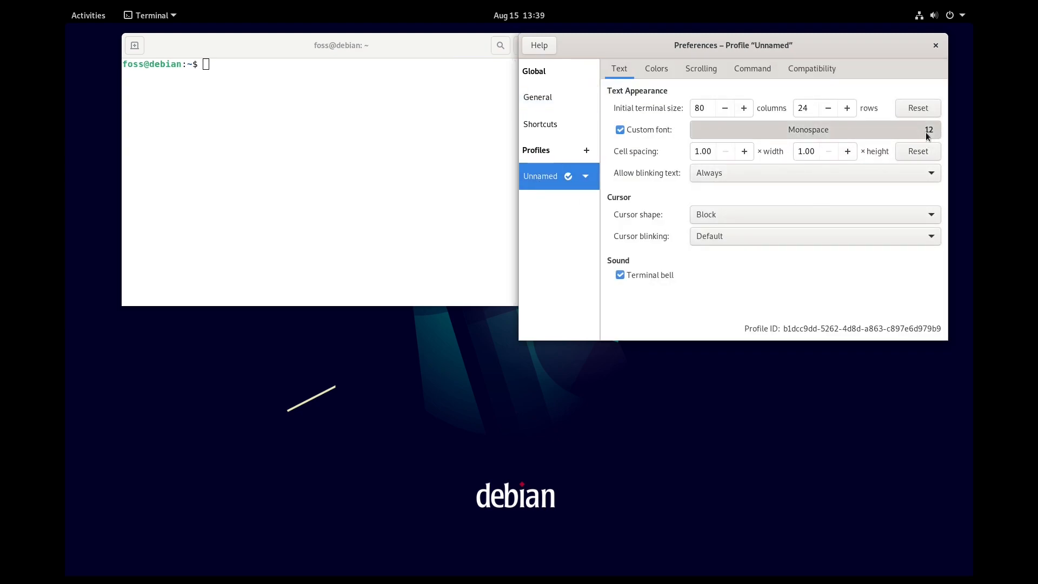
{"action": "left_click", "coordinate": [334, 556]}
{"action": "left_click", "coordinate": [335, 555]}
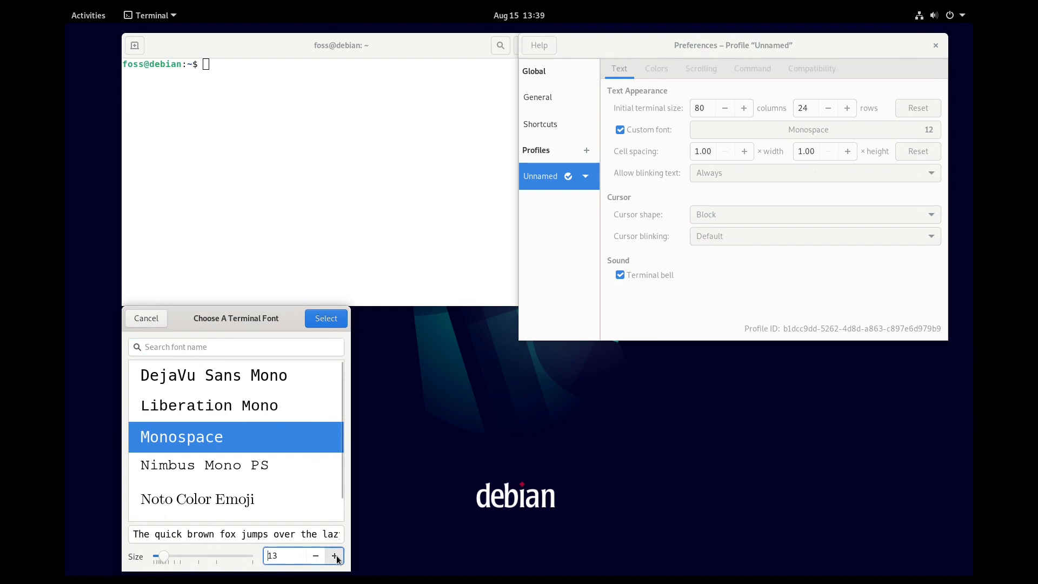
{"action": "left_click", "coordinate": [335, 556]}
{"action": "left_click", "coordinate": [334, 556]}
{"action": "left_click", "coordinate": [334, 555]}
{"action": "left_click", "coordinate": [335, 555]}
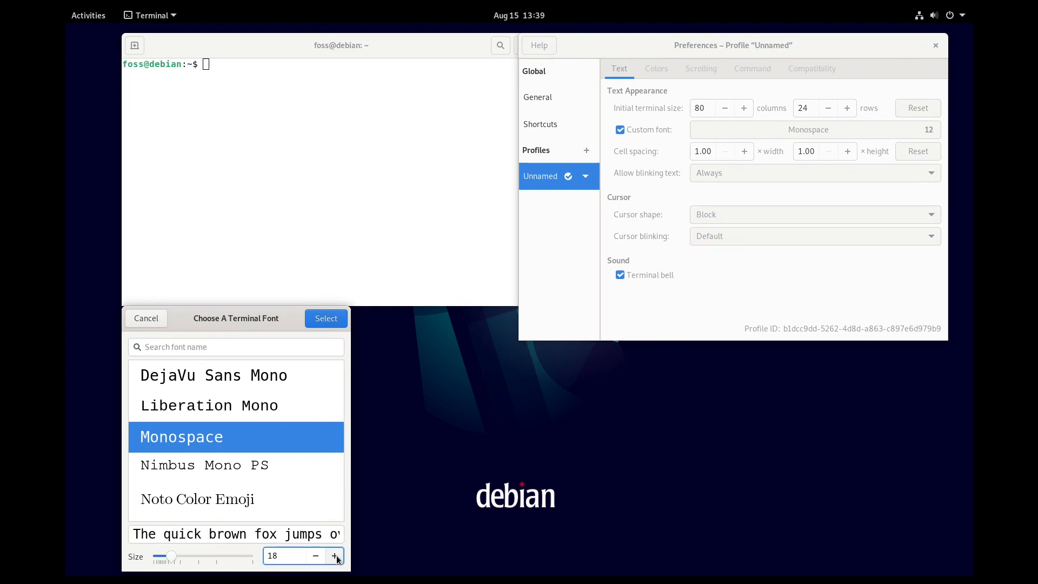
{"action": "left_click", "coordinate": [326, 319]}
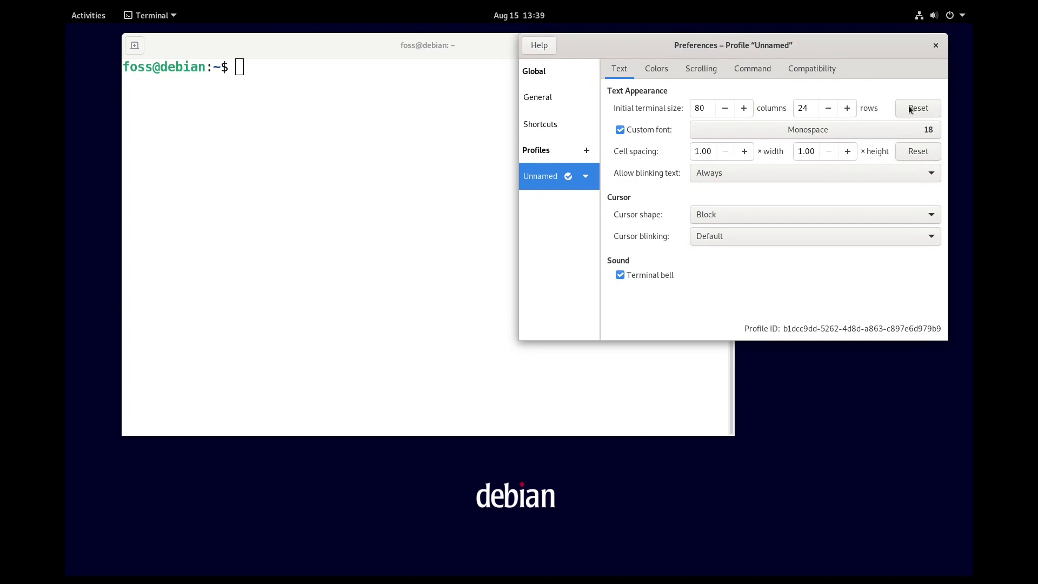
{"action": "left_click", "coordinate": [930, 48]}
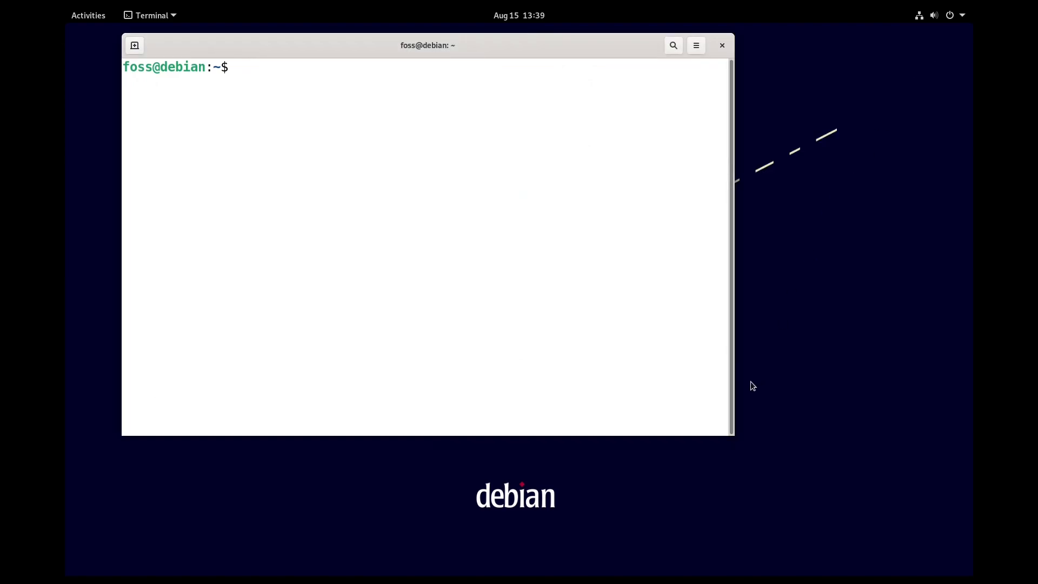
Step: Widen the terminal window and show Debian release info with cat /etc/os-release
{"action": "left_click_drag", "start_coordinate": [734, 390], "coordinate": [858, 404]}
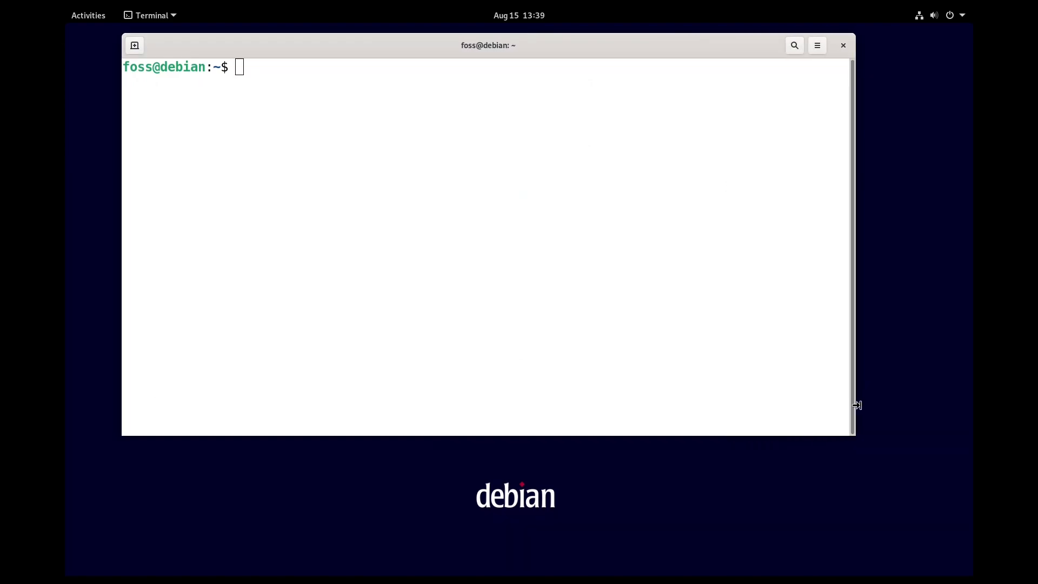
{"action": "triple_click", "coordinate": [358, 233]}
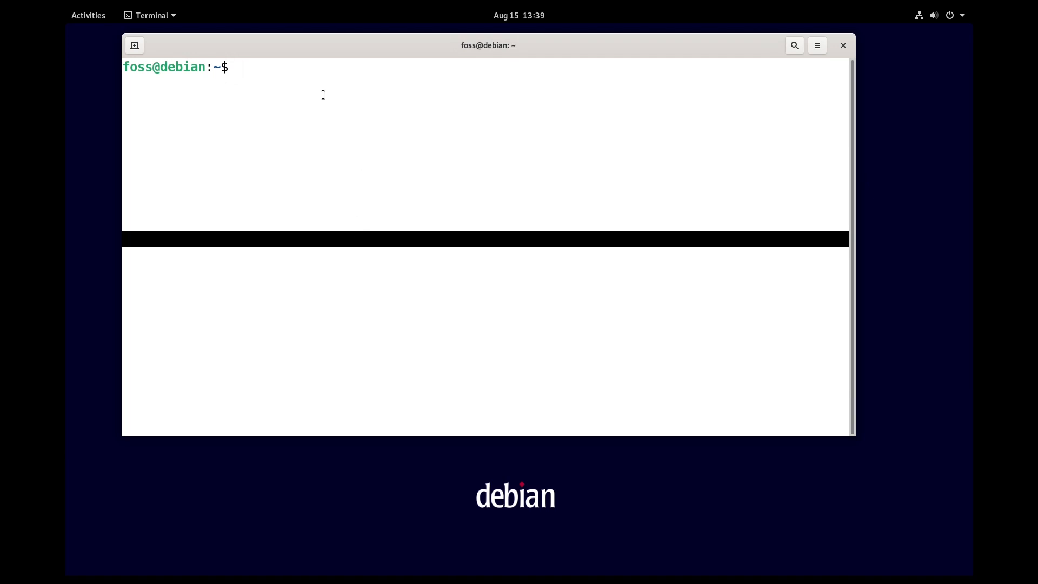
{"action": "left_click", "coordinate": [310, 74]}
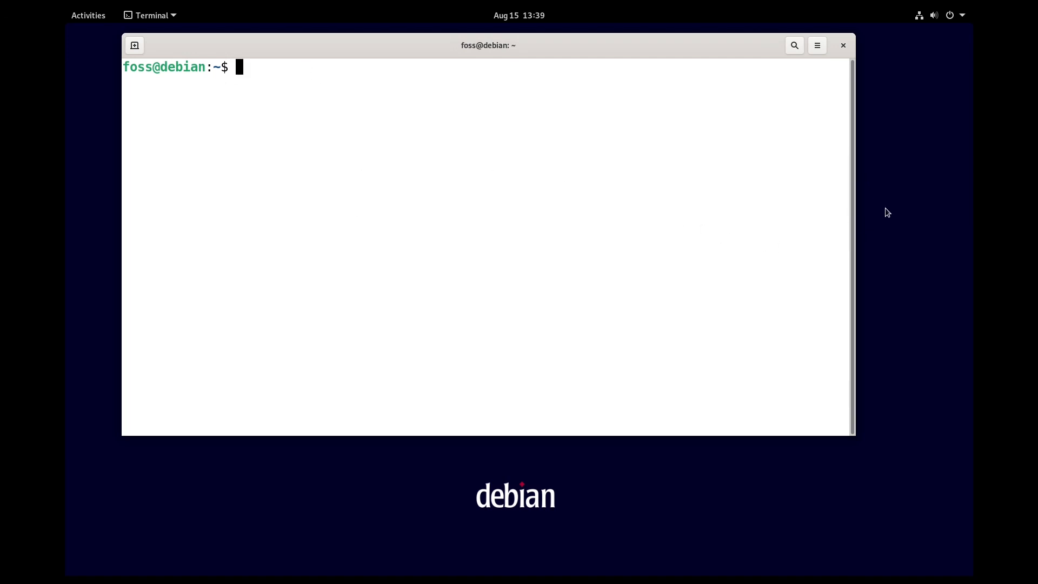
{"action": "type", "text": "cat /etc/os"}
{"action": "key", "text": "Tab"}
{"action": "key", "text": "Return"}
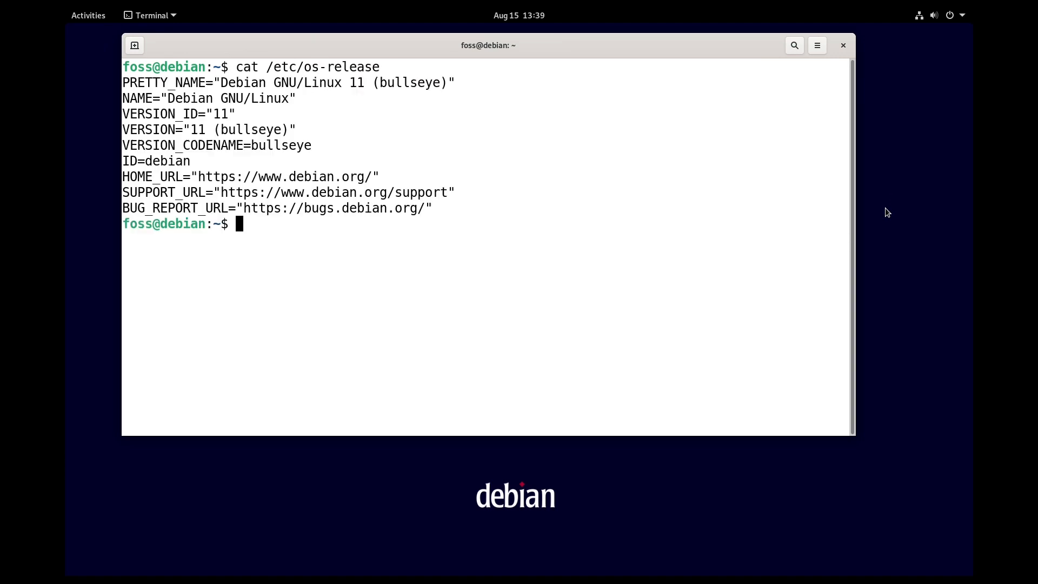
{"action": "key", "text": "Return"}
{"action": "key", "text": "Return"}
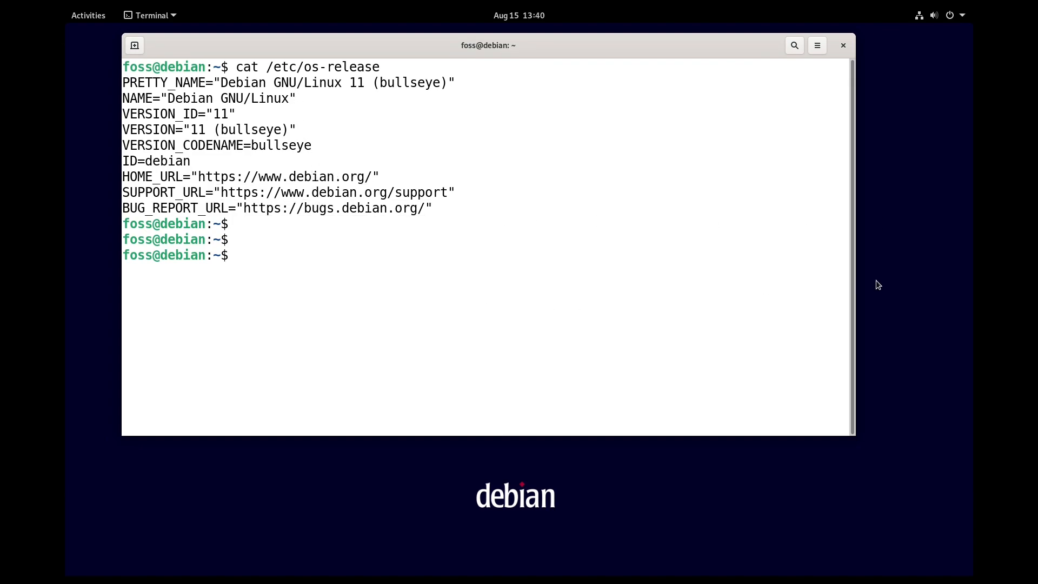
Step: Show the kernel version with uname -a, then bring up the Activities overview
{"action": "type", "text": "uname -a"}
{"action": "key", "text": "Return"}
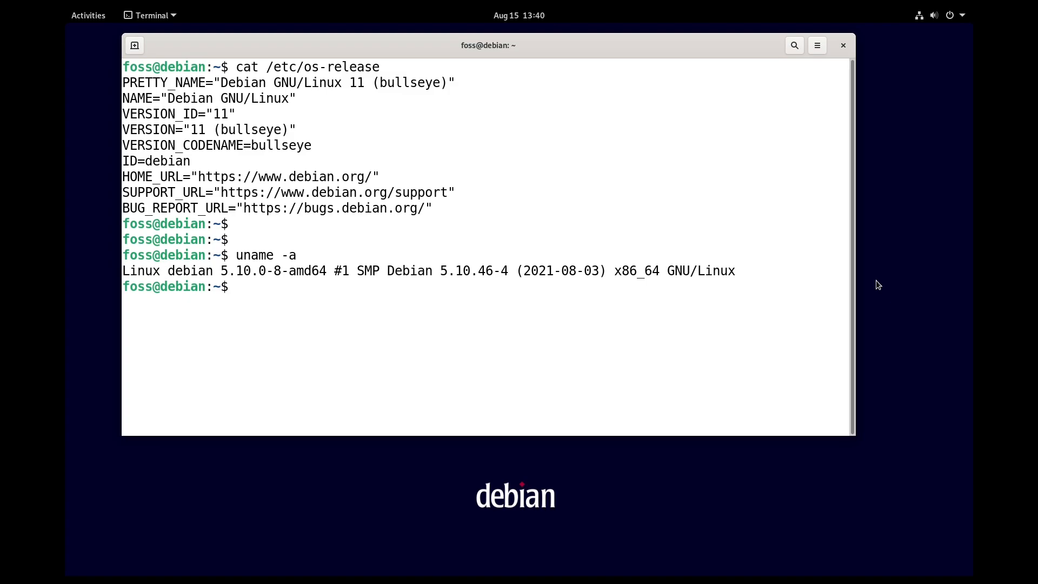
{"action": "key", "text": "Return"}
{"action": "key", "text": "Return"}
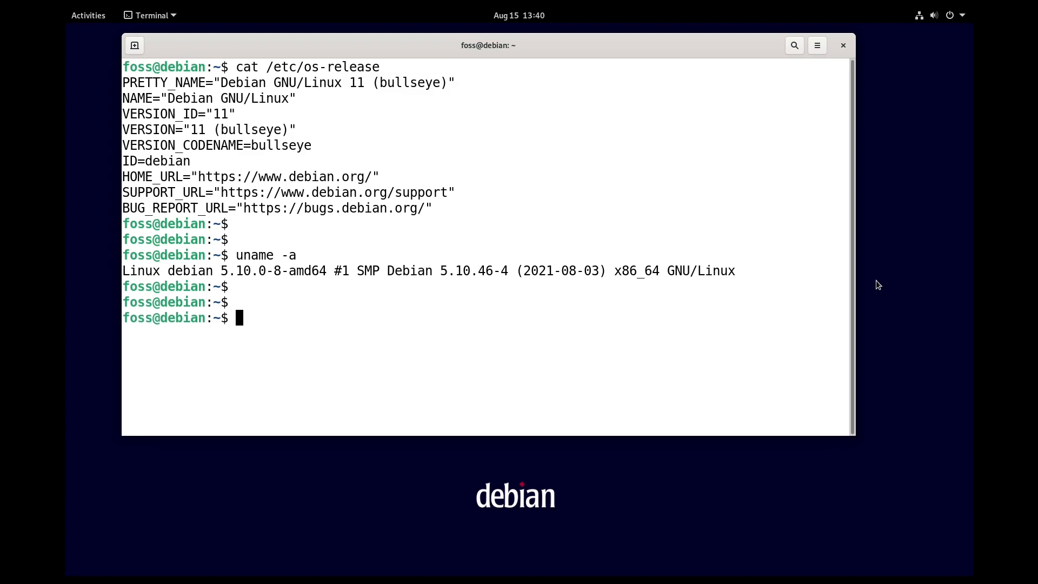
{"action": "left_click", "coordinate": [102, 23]}
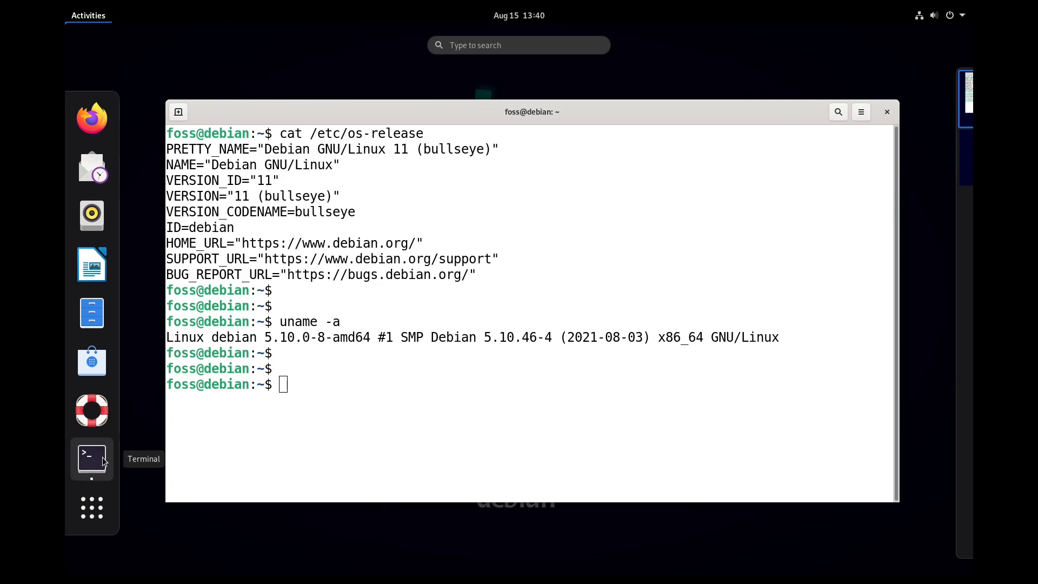
{"action": "left_click", "coordinate": [102, 510]}
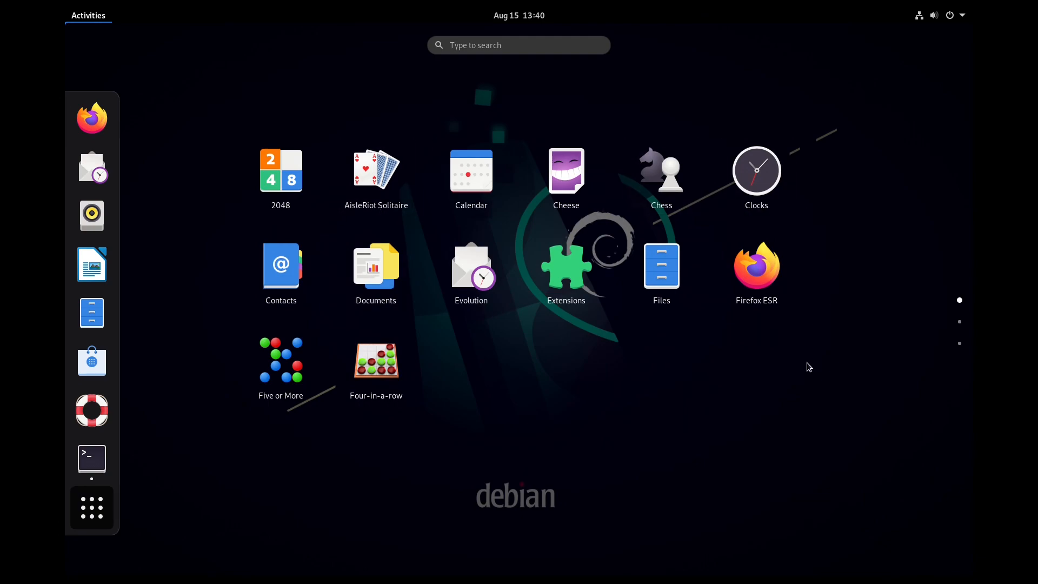
{"action": "scroll", "coordinate": [808, 367], "scroll_direction": "down", "scroll_amount": 1}
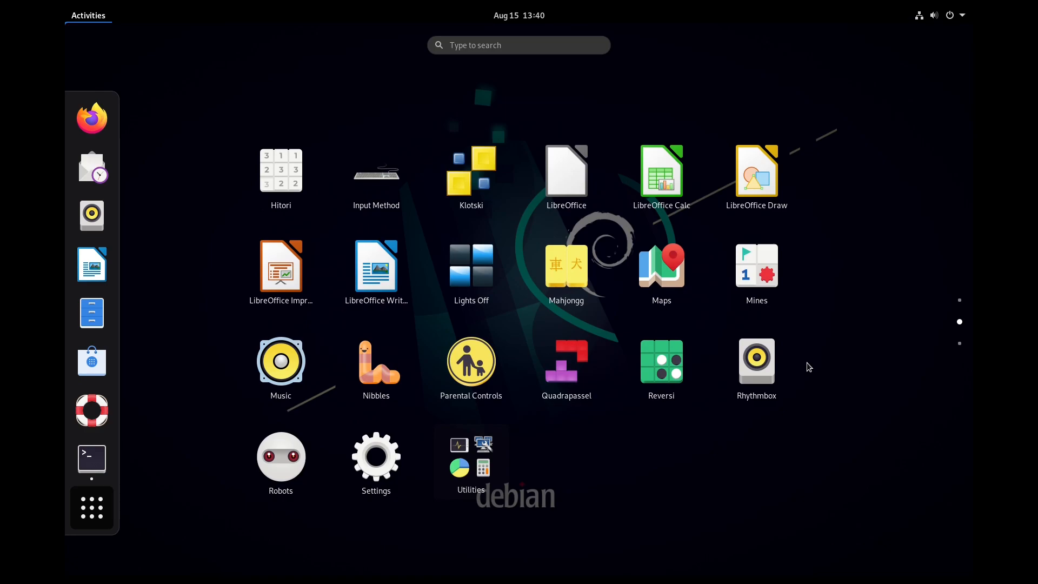
{"action": "scroll", "coordinate": [808, 367], "scroll_direction": "down", "scroll_amount": 1}
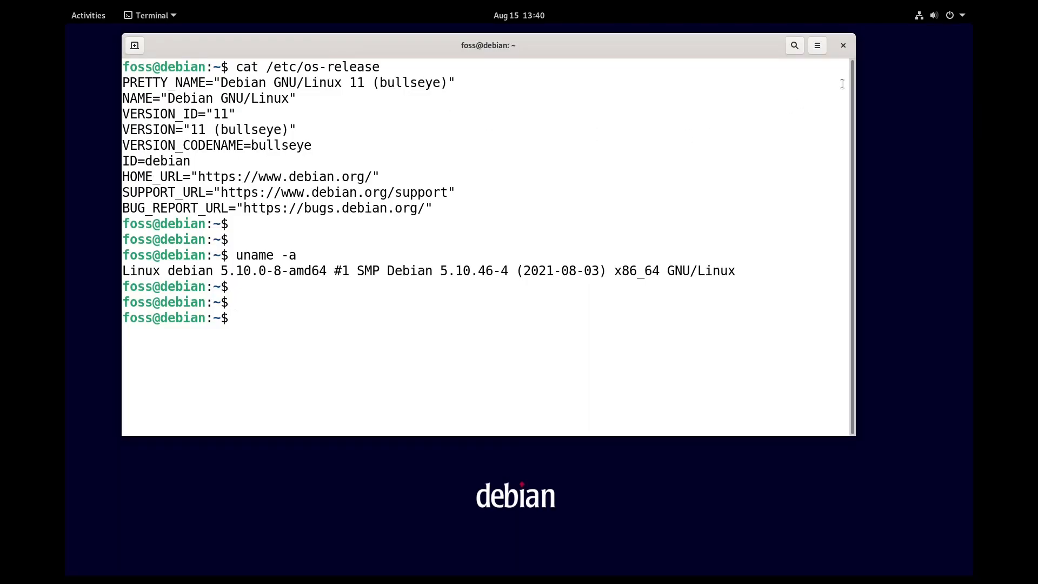
Step: Close Terminal and open the Users page in Settings from the system menu
{"action": "left_click", "coordinate": [842, 47]}
{"action": "left_click", "coordinate": [958, 16]}
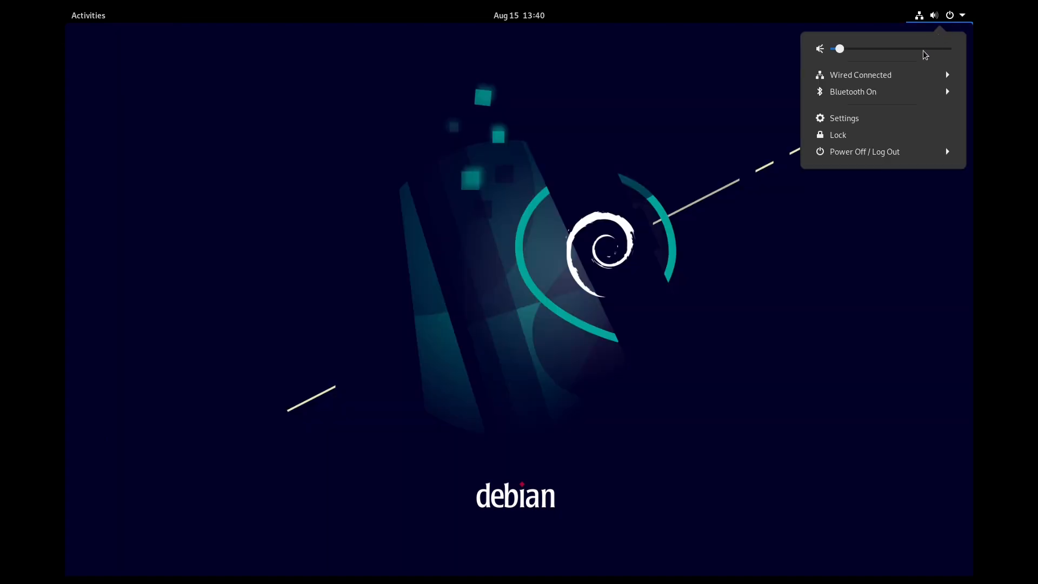
{"action": "left_click", "coordinate": [894, 125]}
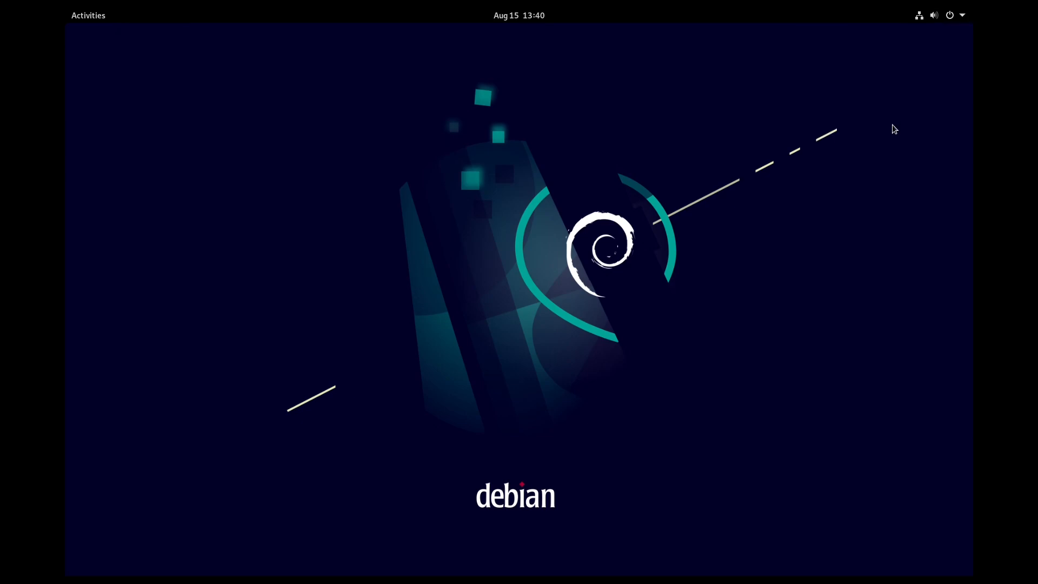
{"action": "scroll", "coordinate": [339, 372], "scroll_direction": "down", "scroll_amount": 3}
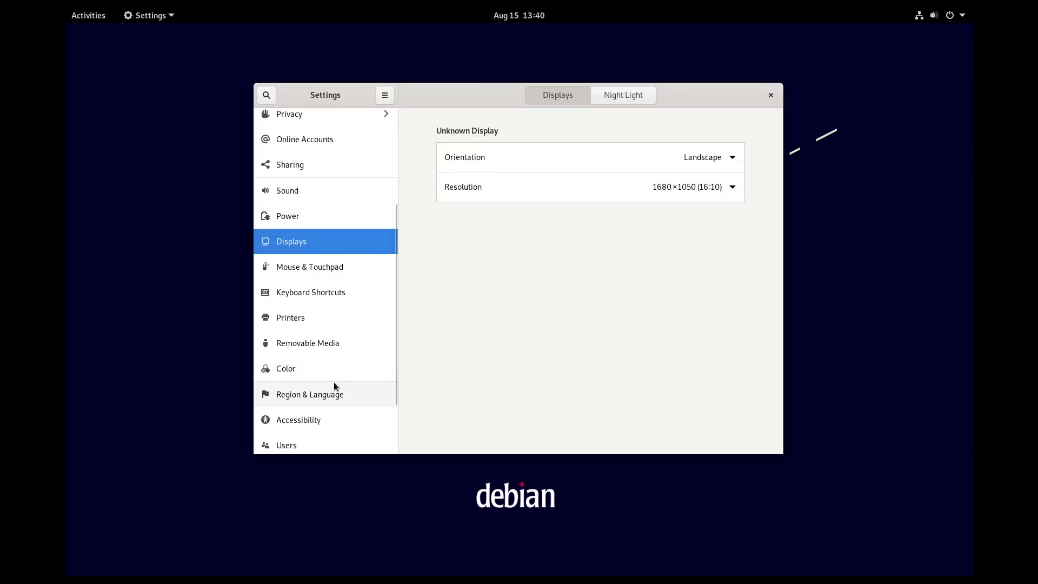
{"action": "scroll", "coordinate": [333, 382], "scroll_direction": "down", "scroll_amount": 3}
{"action": "left_click", "coordinate": [339, 366]}
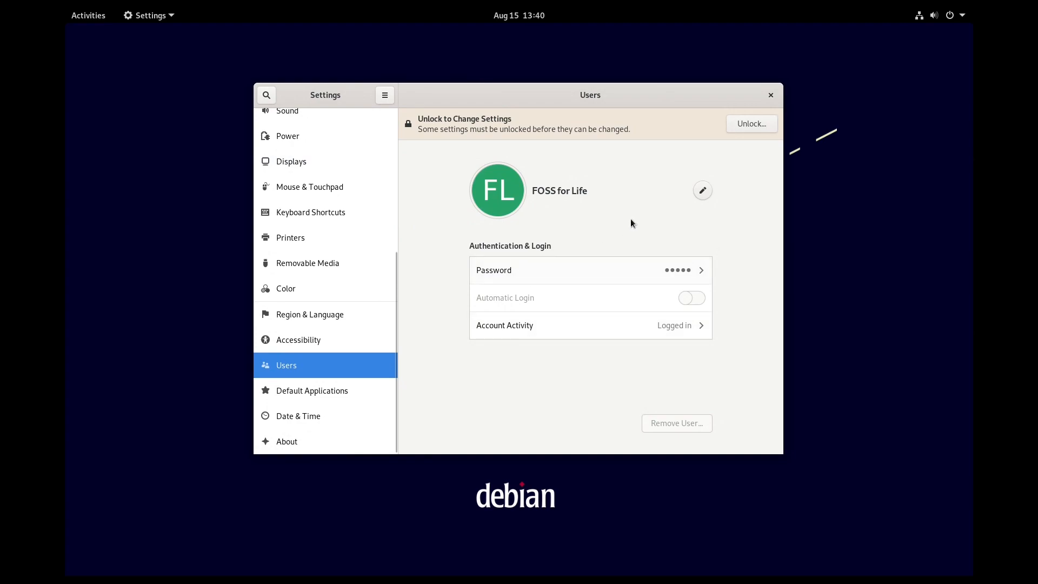
Step: Try to unlock the Users settings with the administrator password, entering it twice
{"action": "left_click", "coordinate": [733, 124]}
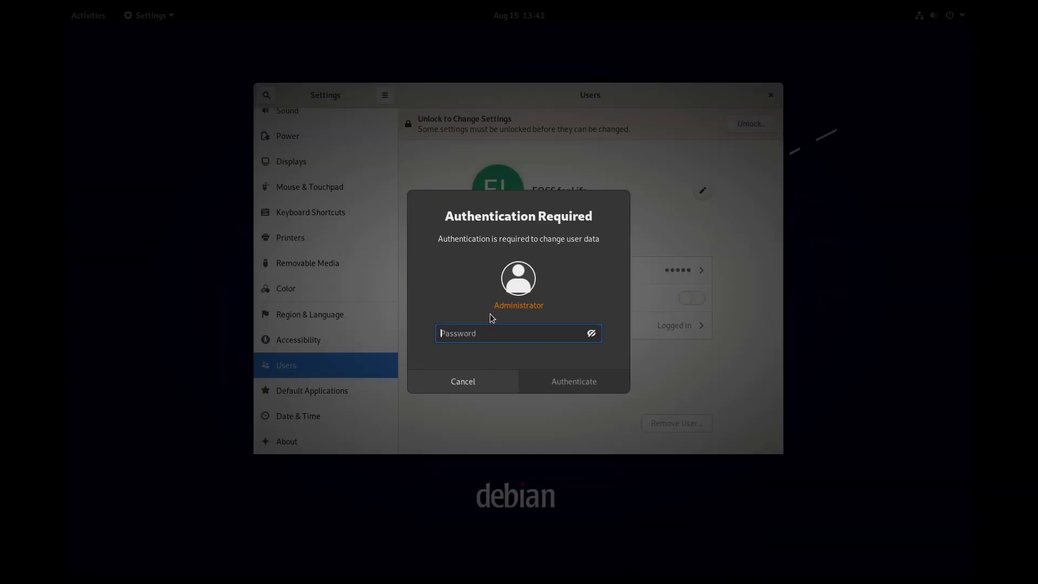
{"action": "type", "text": "****"}
{"action": "key", "text": "Return"}
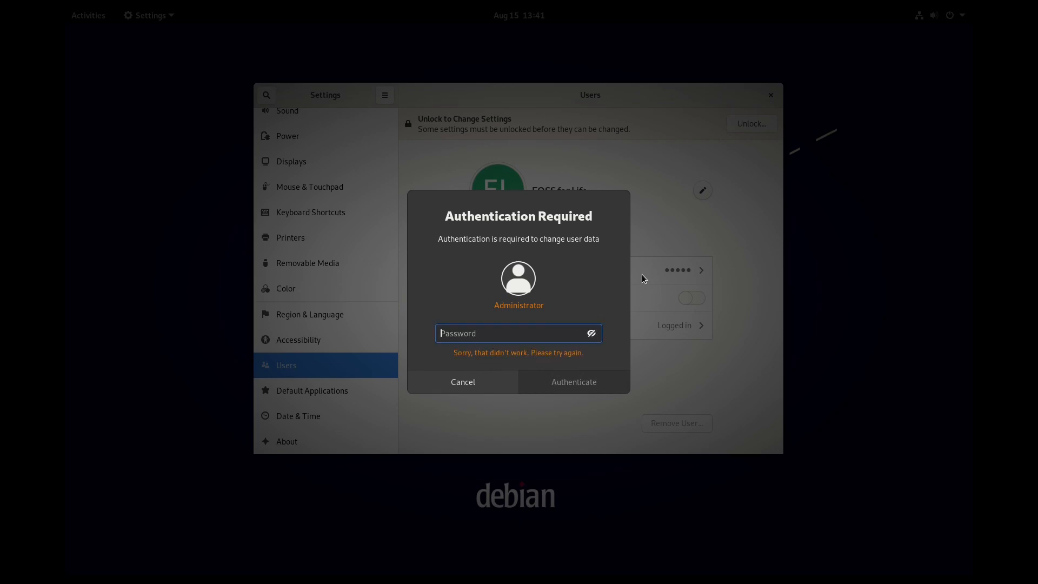
{"action": "type", "text": "****"}
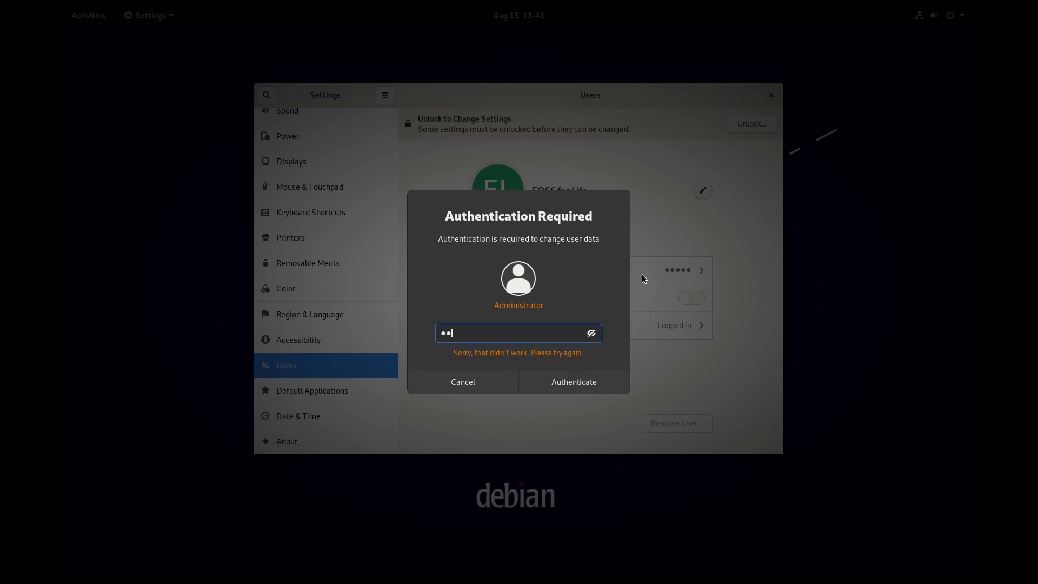
{"action": "key", "text": "Return"}
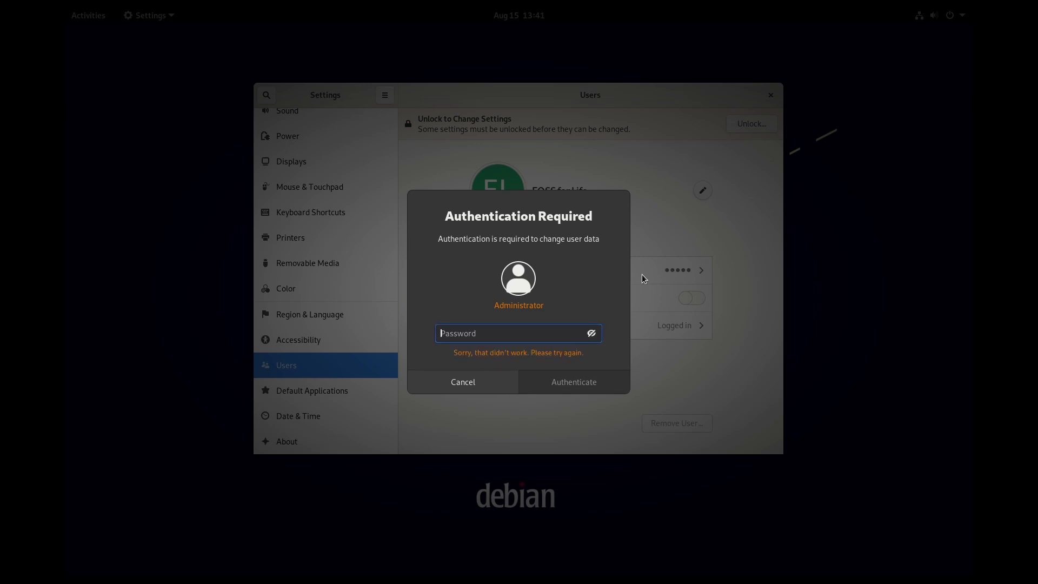
Step: Dismiss the authentication prompt and set the account picture to the coffee-cup image
{"action": "left_click", "coordinate": [491, 385]}
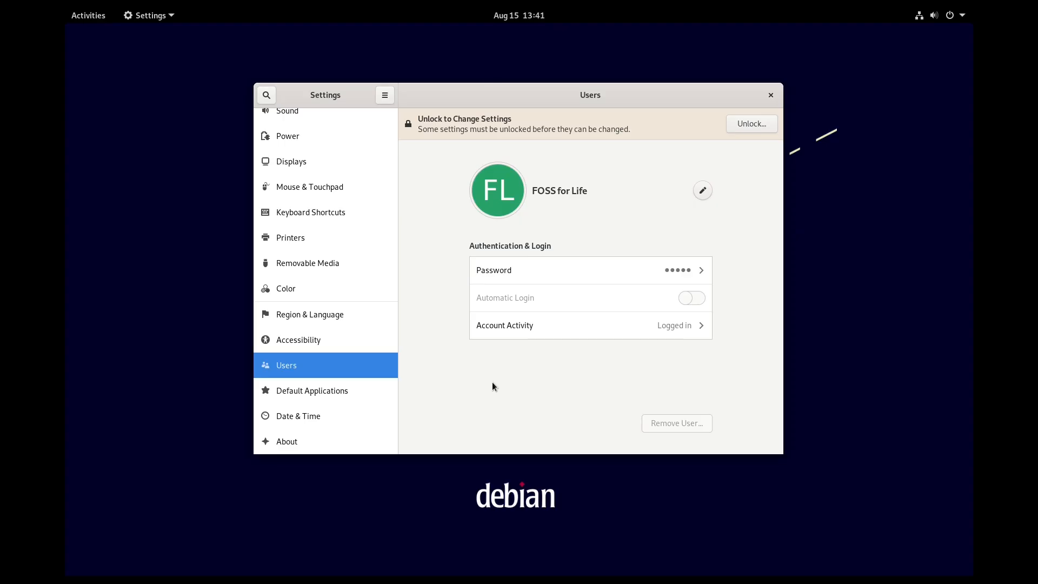
{"action": "left_click", "coordinate": [705, 195]}
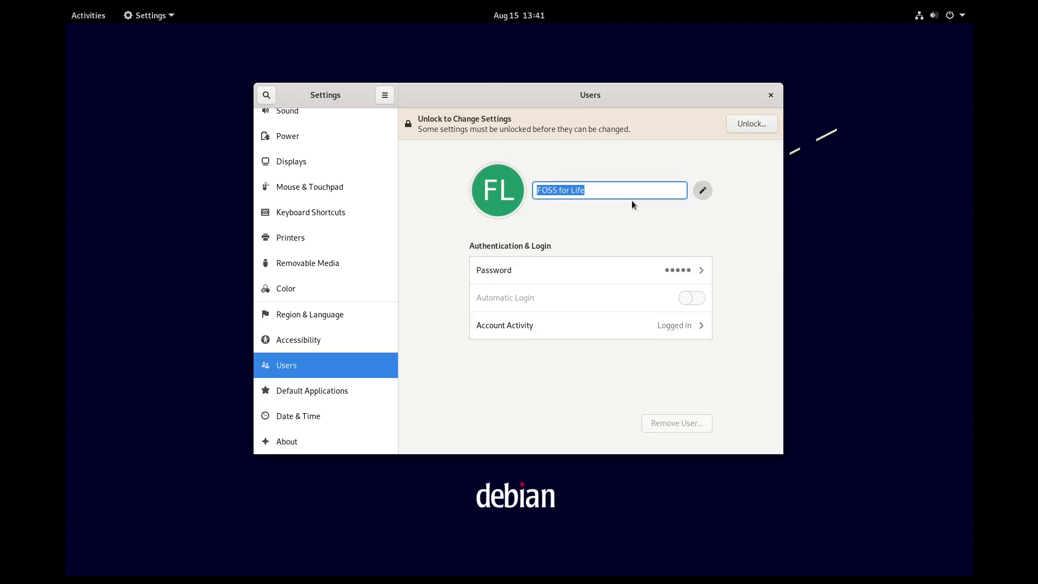
{"action": "left_click", "coordinate": [511, 194]}
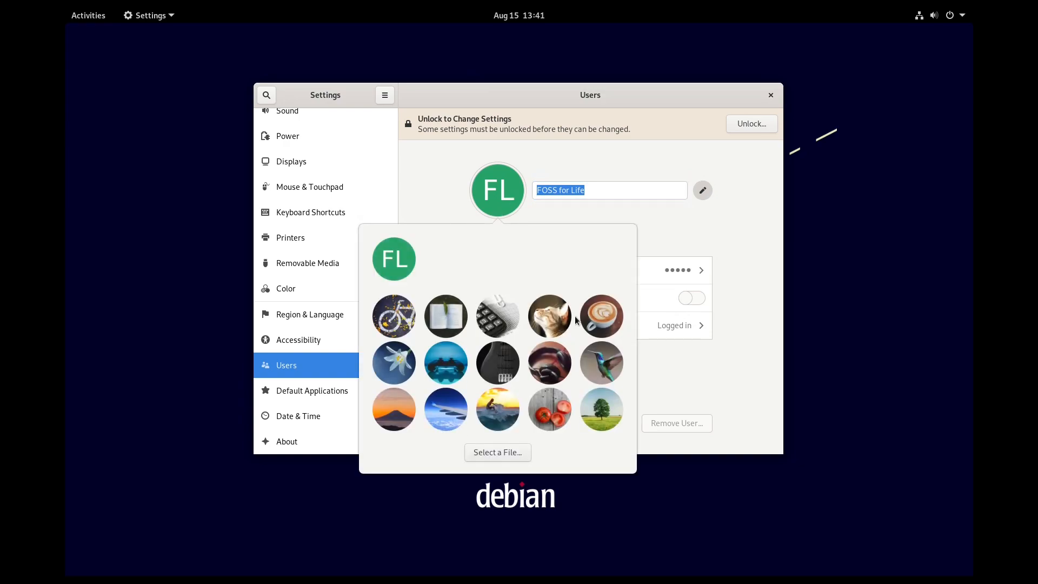
{"action": "left_click", "coordinate": [601, 326]}
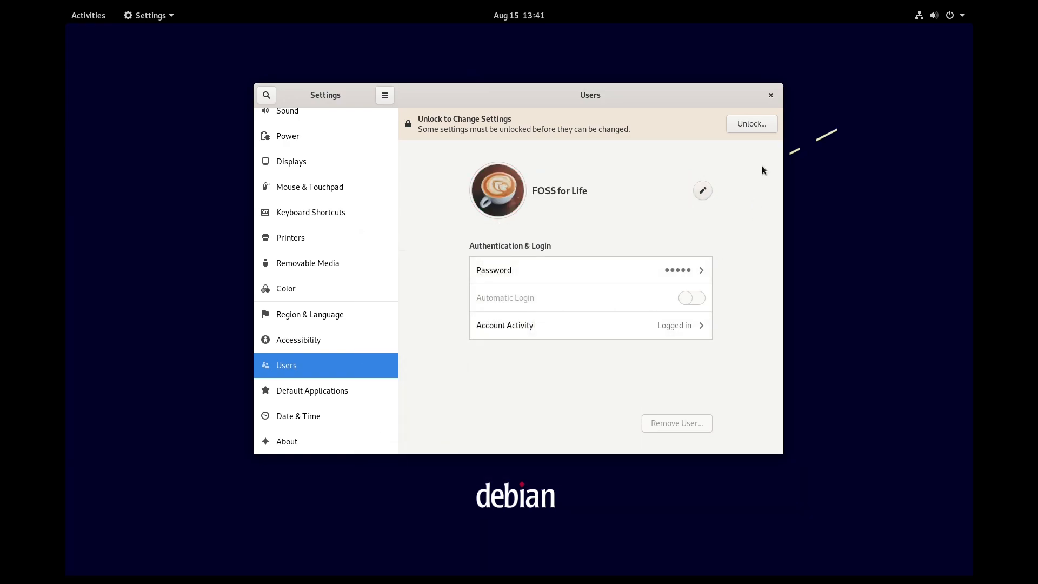
Step: Close Settings and reopen it from the system menu to confirm the new avatar
{"action": "left_click", "coordinate": [769, 96]}
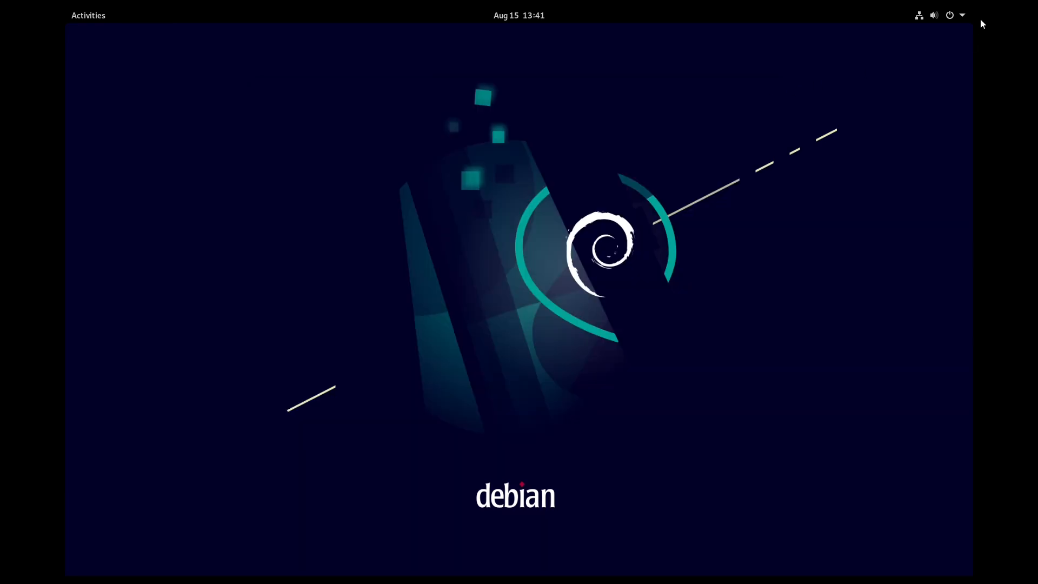
{"action": "left_click", "coordinate": [964, 17]}
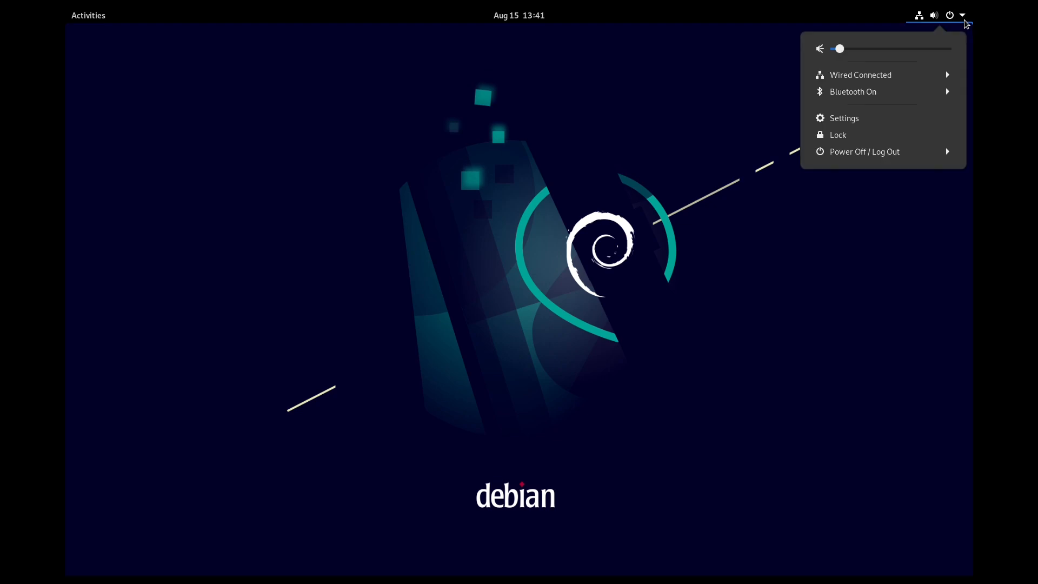
{"action": "left_click", "coordinate": [864, 118]}
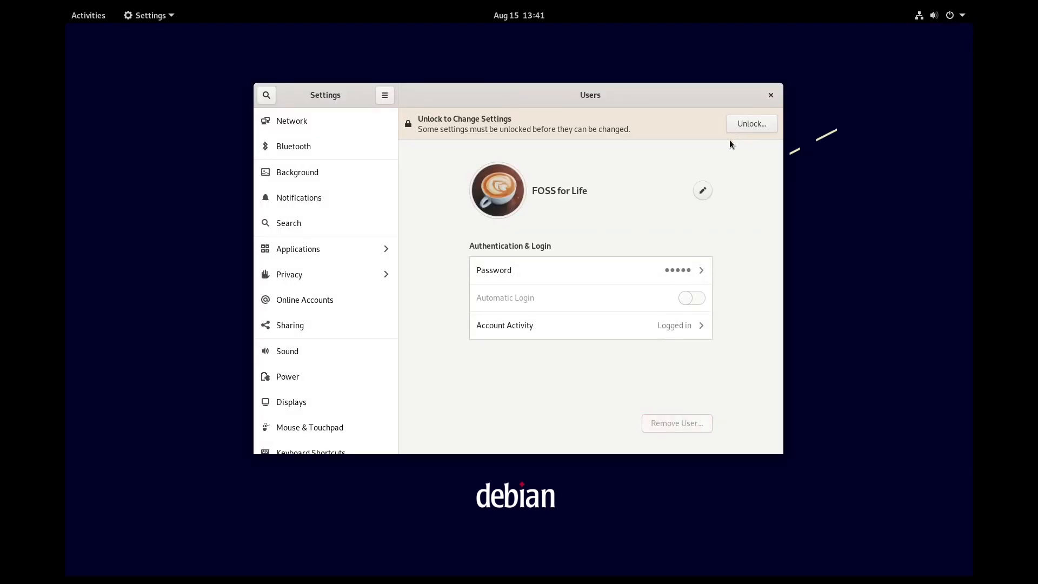
Step: Open the About page, then enlarge the Settings window and move it up and left
{"action": "scroll", "coordinate": [316, 222], "scroll_direction": "down", "scroll_amount": 5}
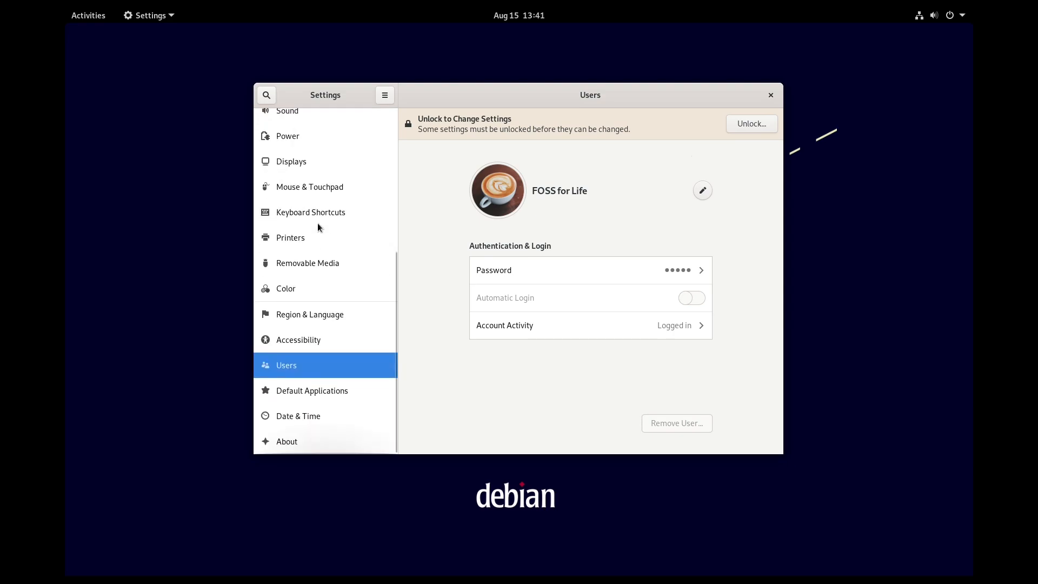
{"action": "left_click", "coordinate": [316, 440]}
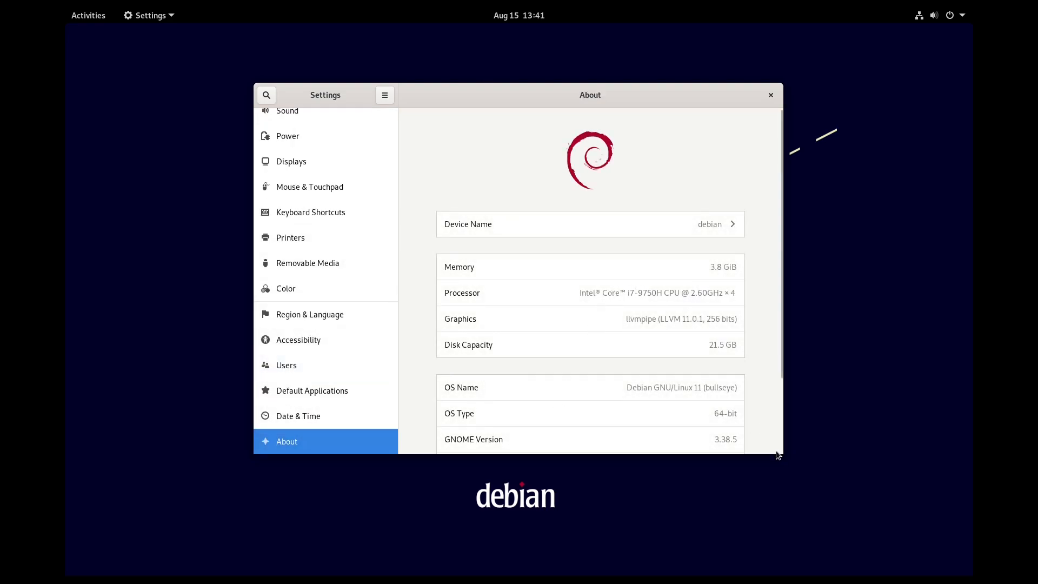
{"action": "left_click_drag", "start_coordinate": [782, 452], "coordinate": [886, 569]}
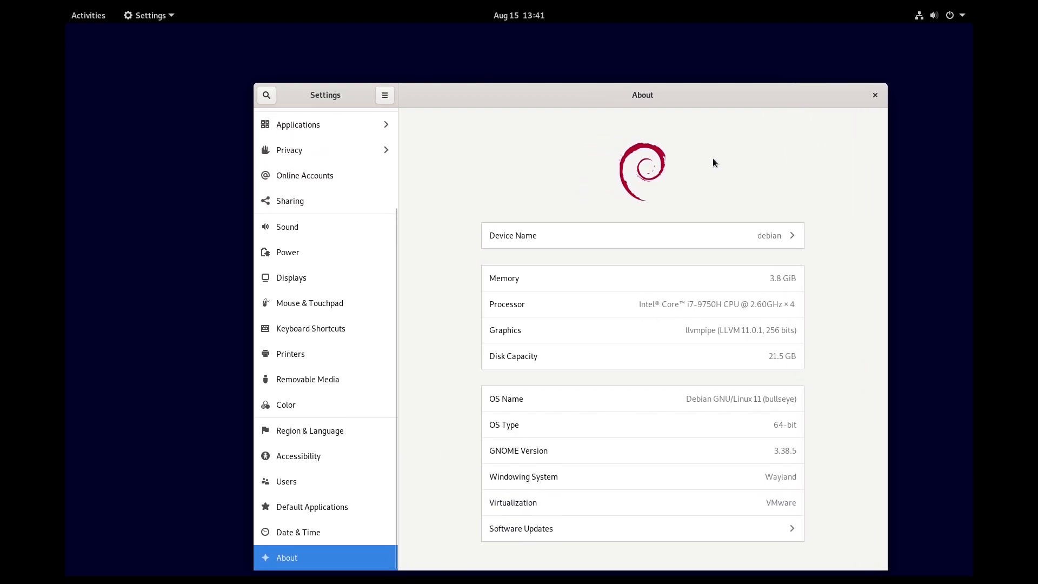
{"action": "left_click_drag", "start_coordinate": [684, 95], "coordinate": [636, 63]}
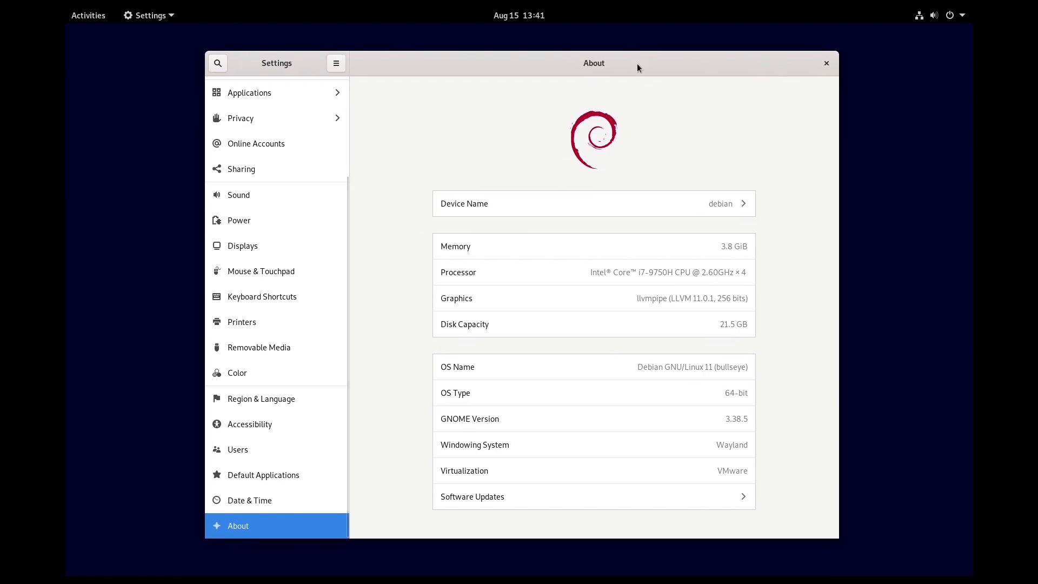
Step: Cancel renaming the device, keeping 'debian', then check Software Updates and close it
{"action": "left_click", "coordinate": [722, 203]}
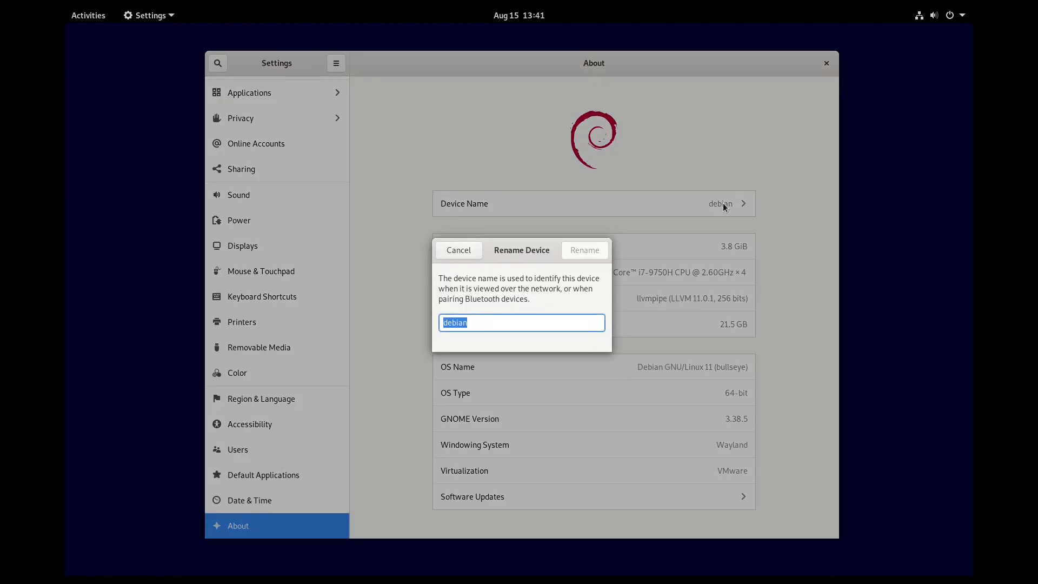
{"action": "left_click", "coordinate": [460, 250]}
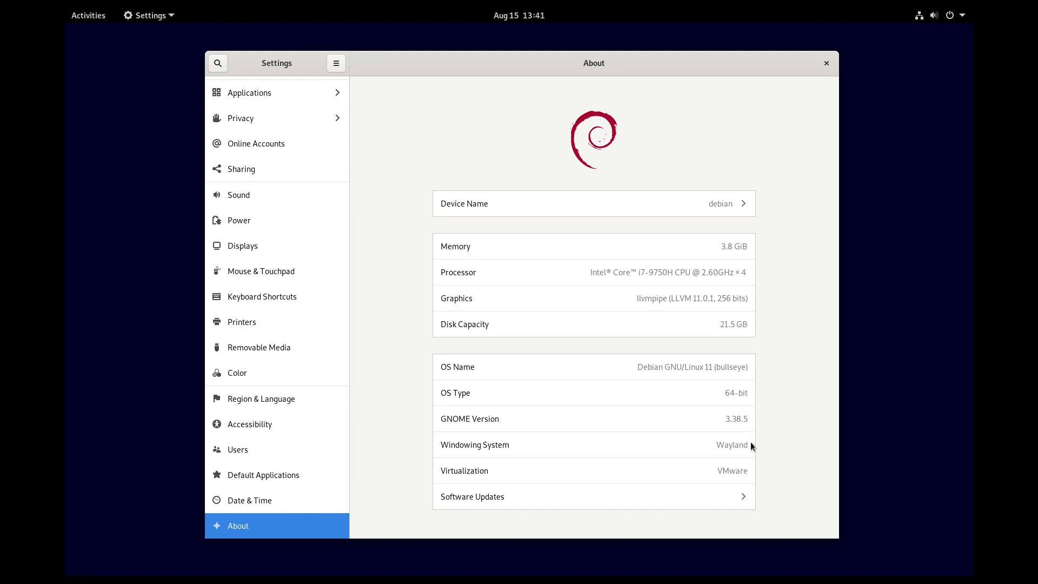
{"action": "left_click", "coordinate": [742, 496]}
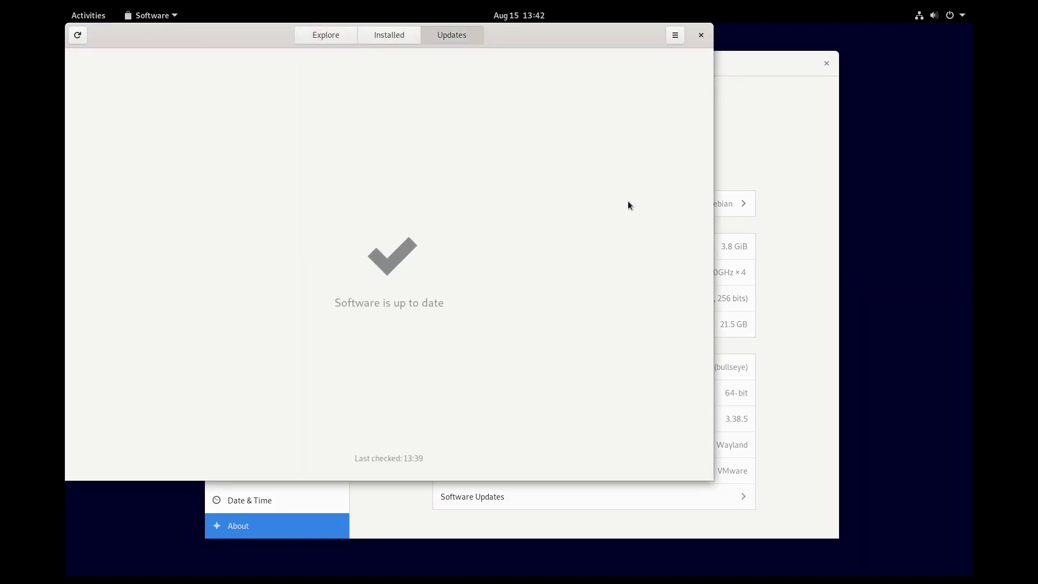
{"action": "left_click", "coordinate": [700, 35]}
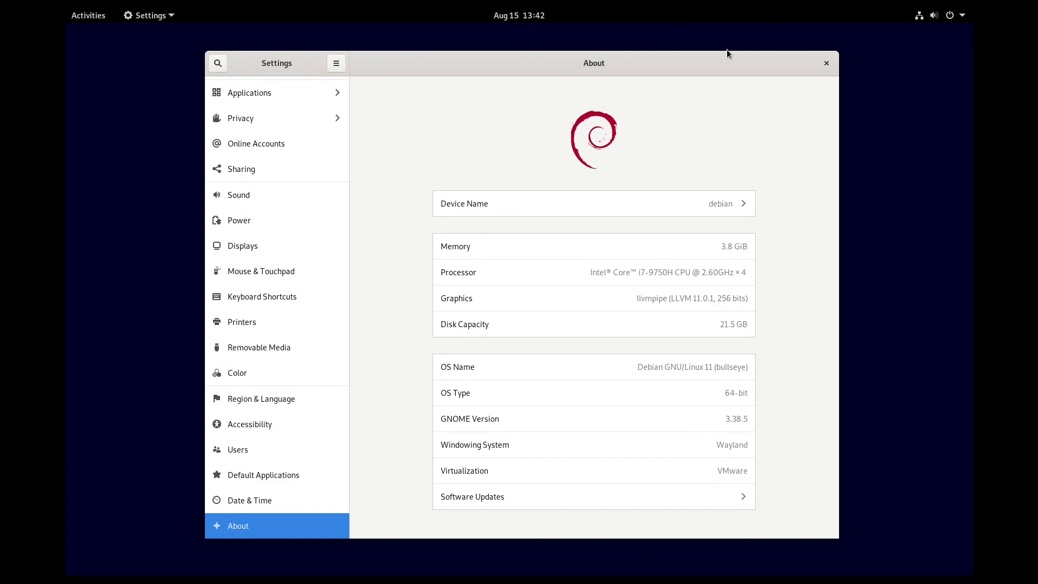
Step: Close Settings and choose Power Off from the system menu to show the 60-second shutdown prompt
{"action": "left_click", "coordinate": [825, 64]}
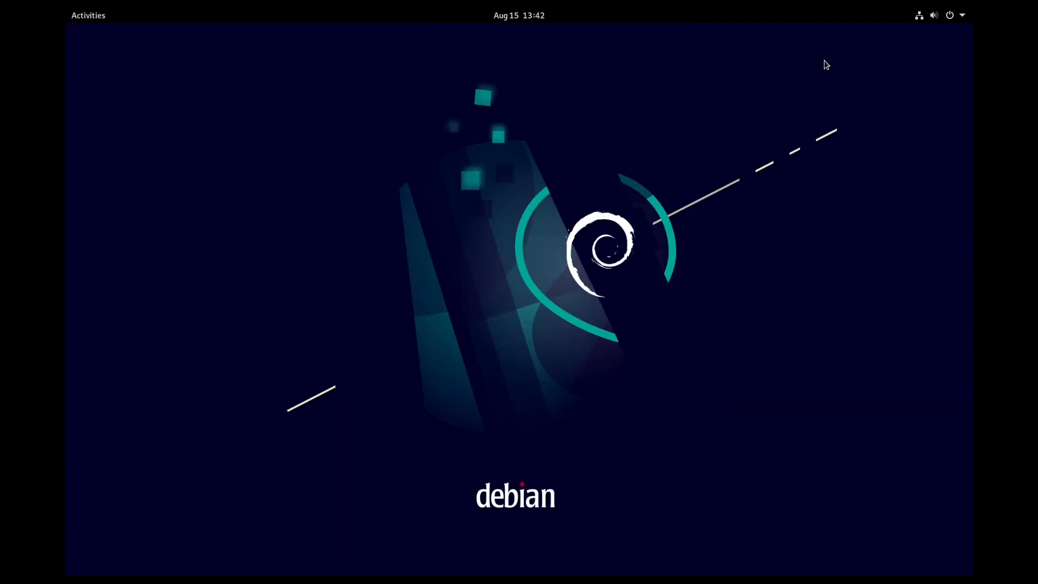
{"action": "left_click", "coordinate": [963, 17]}
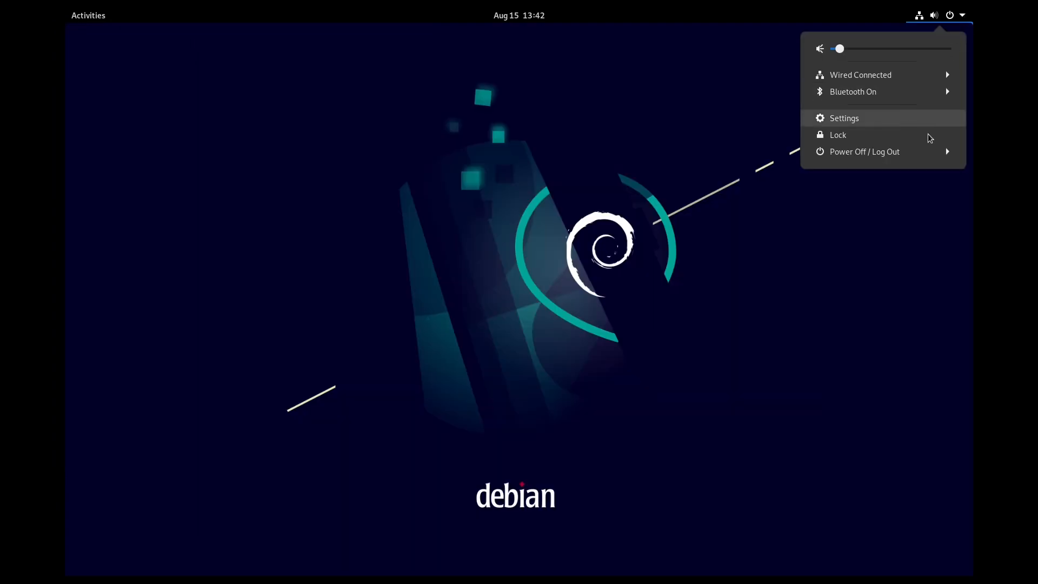
{"action": "left_click", "coordinate": [929, 156]}
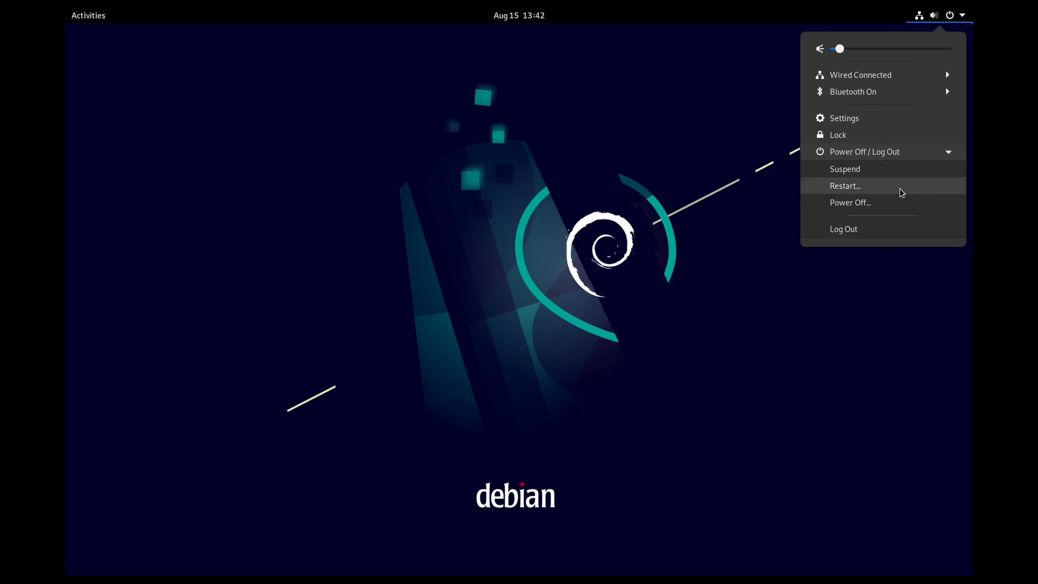
{"action": "left_click", "coordinate": [897, 205]}
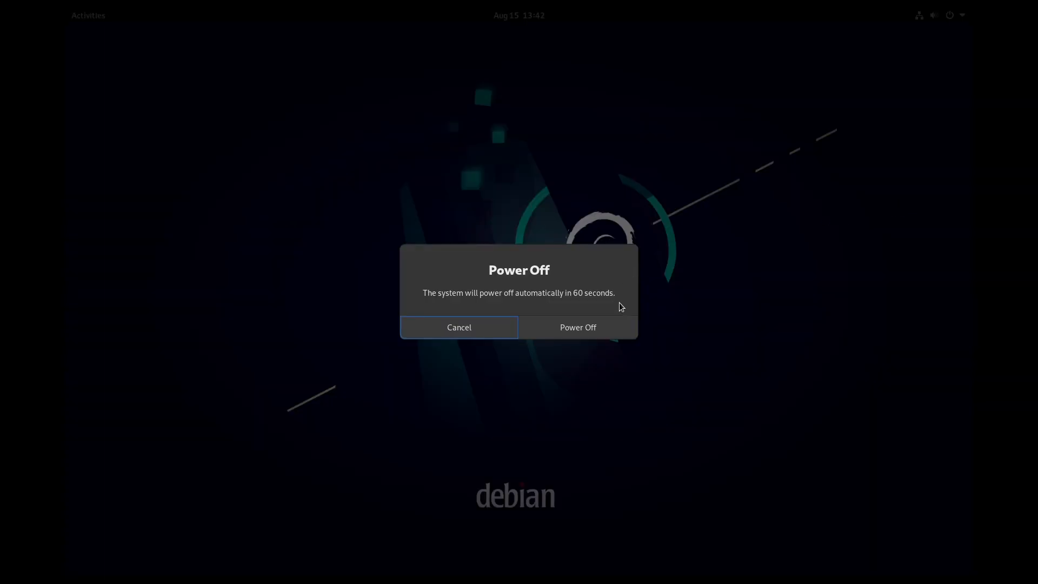